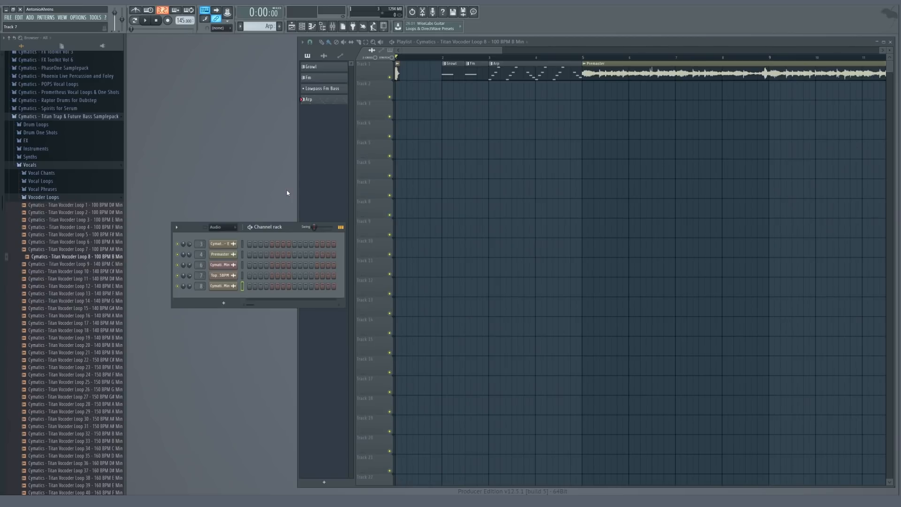
Collapse the Titan Trap & Future Bass Samplepack folder and show the Titan Kick 19 channel's track in the mixer
left_click(47, 118)
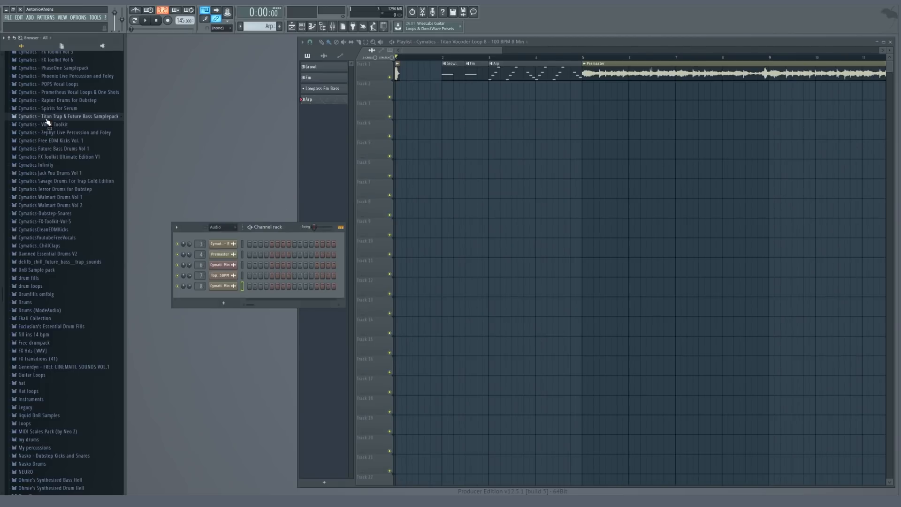
scroll(413, 80, "up", 5)
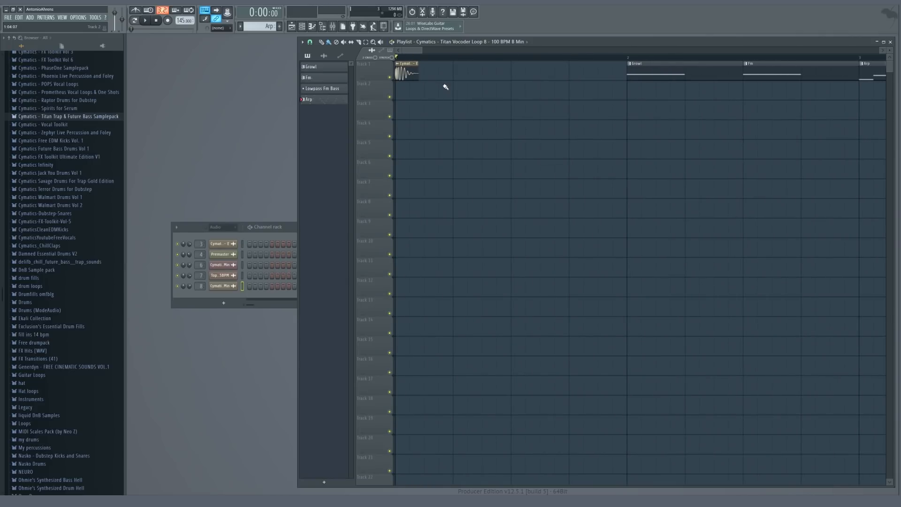
left_click(403, 79)
double_click(202, 243)
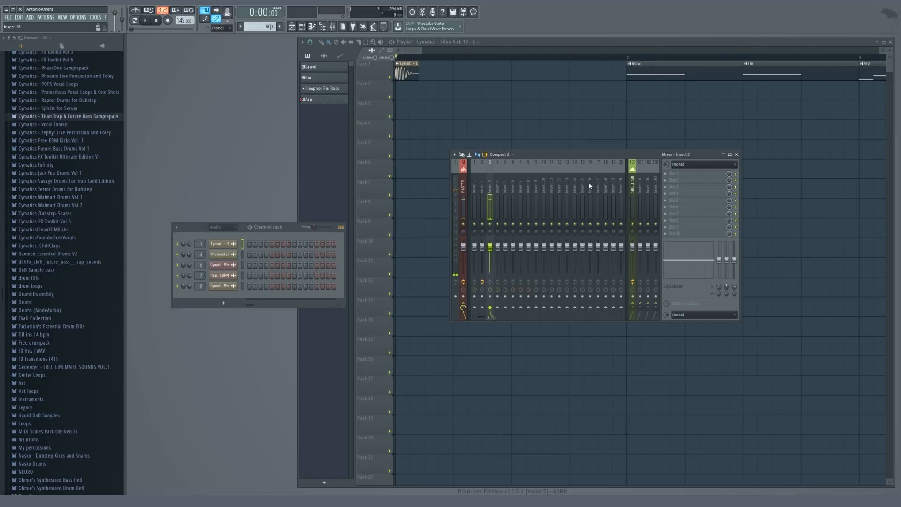
Load Fruity Compressor into the first effect slot of Insert 3 and place its window above the mixer
left_click(700, 174)
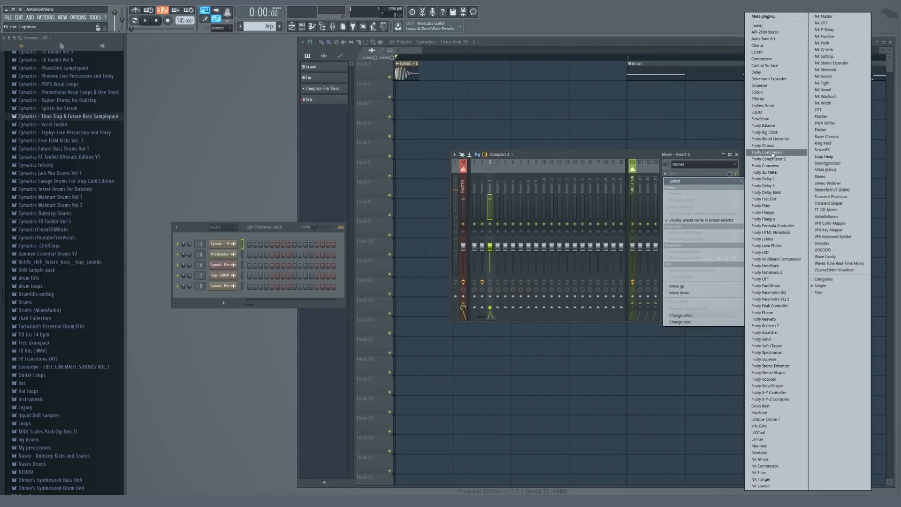
left_click(772, 153)
left_click_drag(544, 154, 530, 197)
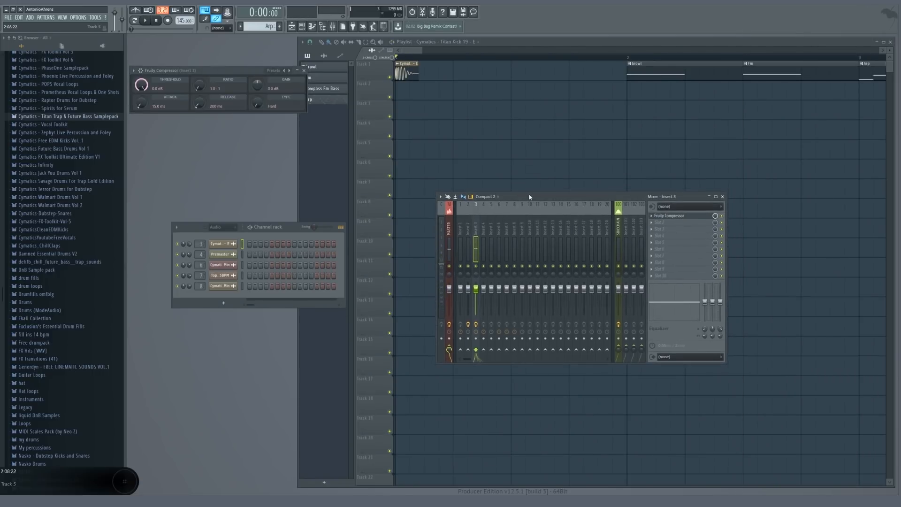
left_click_drag(194, 70, 512, 118)
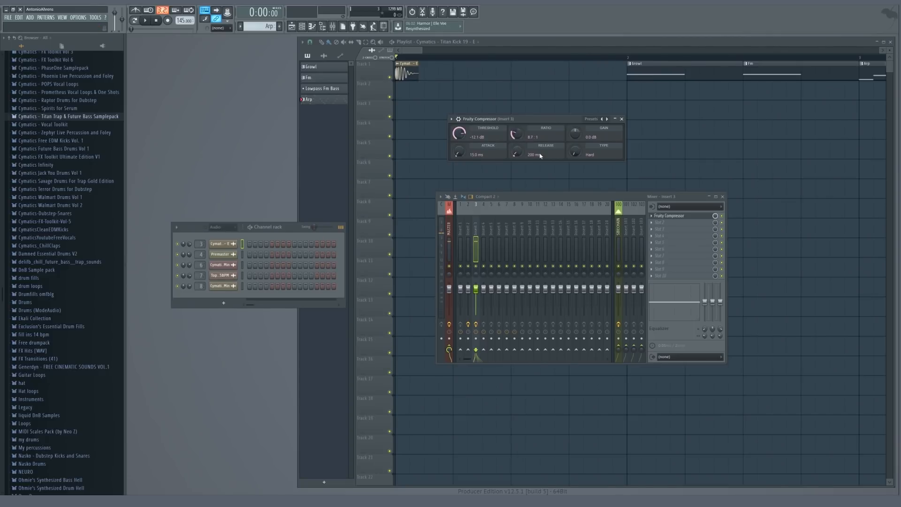
Set the compressor to a -12.1 dB threshold, 9.1:1 ratio, 17.8 ms attack and 429 ms release while auditioning the kick
key("space")
key("space")
key("space")
key("space")
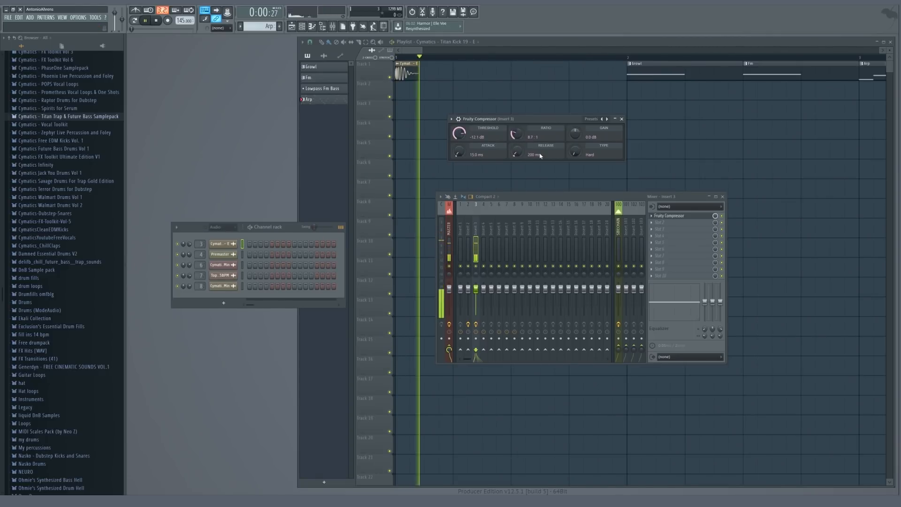
key("space")
left_click_drag(517, 134, 517, 146)
key("space")
key("space")
left_click_drag(461, 151, 461, 148)
key("space")
key("space")
Raise the compressor's gain to 25.6 dB and replay the kick to check the master level
mouse_move(575, 134)
left_mouse_down()
mouse_move(583, 135)
mouse_move(583, 124)
left_mouse_up()
key("space")
key("space")
key("space")
key("space")
key("space")
left_click(477, 232)
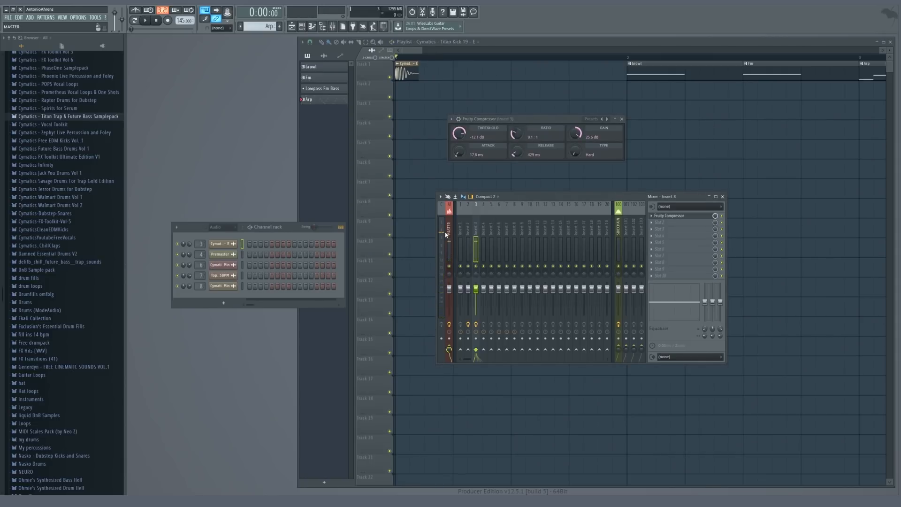
key("space")
key("space")
key("space")
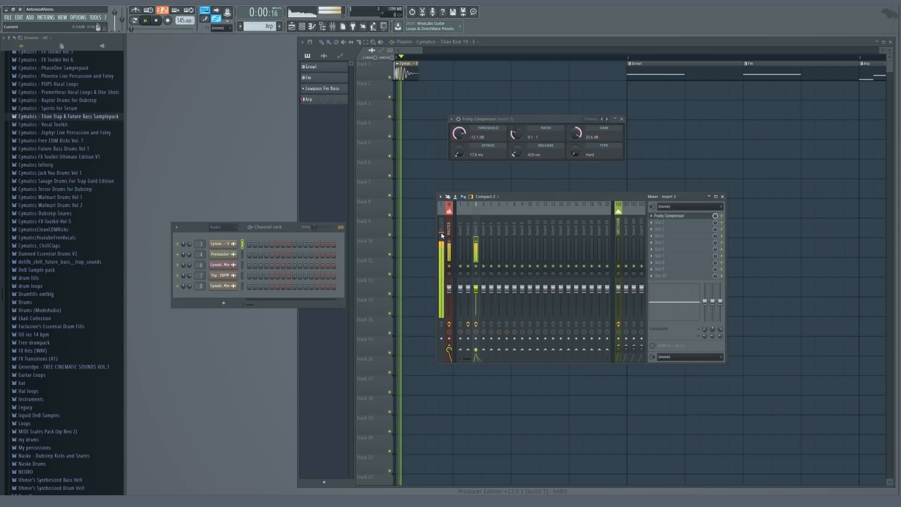
key("space")
key("space")
key("space")
key("space")
Push the compressor's gain to 30 dB and replay the kick several times
mouse_move(574, 136)
left_mouse_down()
mouse_move(574, 146)
mouse_move(575, 124)
left_mouse_up()
key("space")
key("space")
key("space")
key("space")
key("space")
key("space")
key("space")
key("space")
key("space")
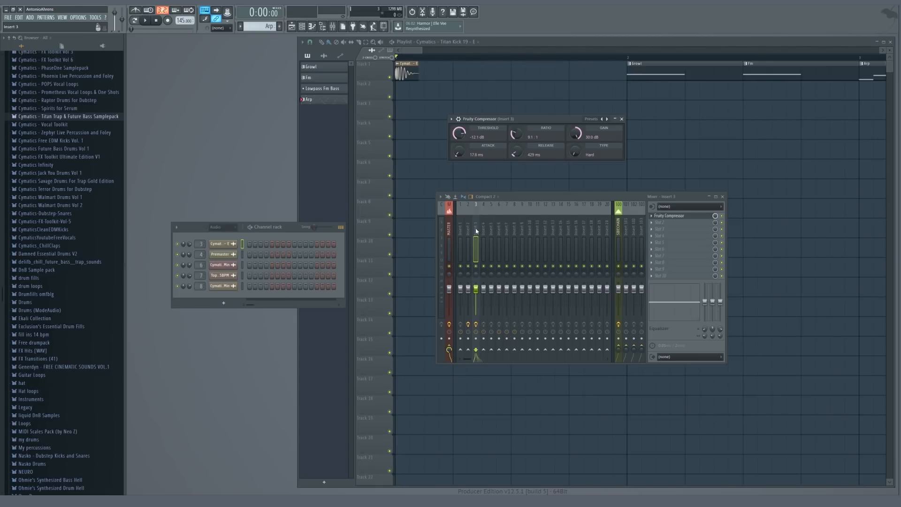
Reset the compressor's gain to 0.0 dB and reposition the compressor window above the mixer
left_click_drag(563, 122, 555, 158)
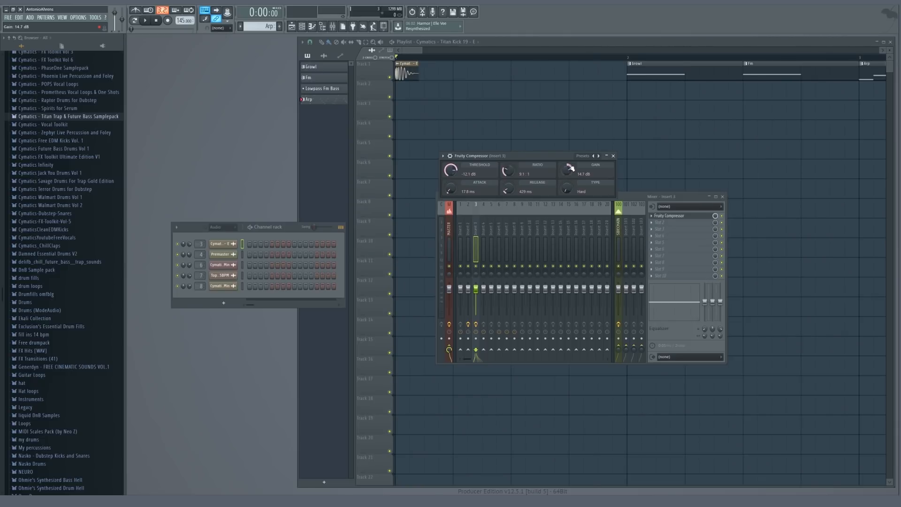
right_click(570, 170)
left_click(571, 172)
left_click_drag(548, 157, 573, 148)
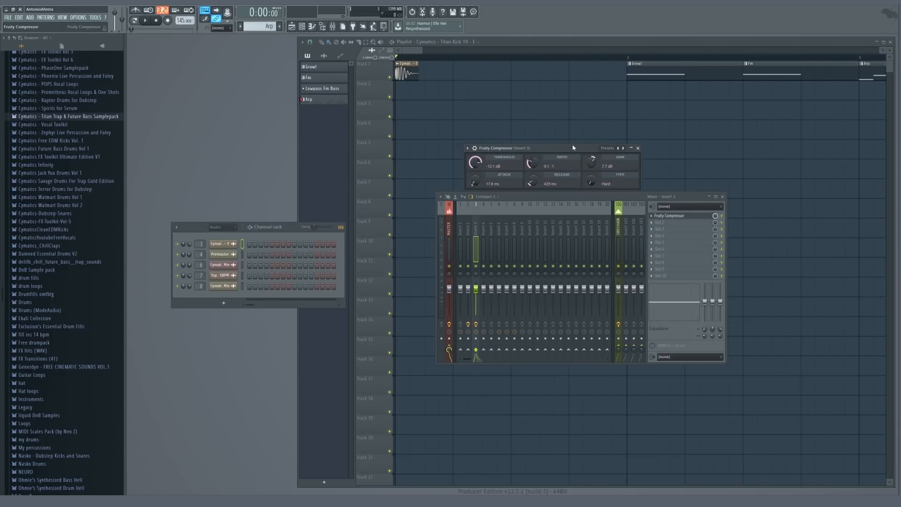
left_click(680, 215)
left_click(680, 215)
left_click_drag(573, 146, 529, 137)
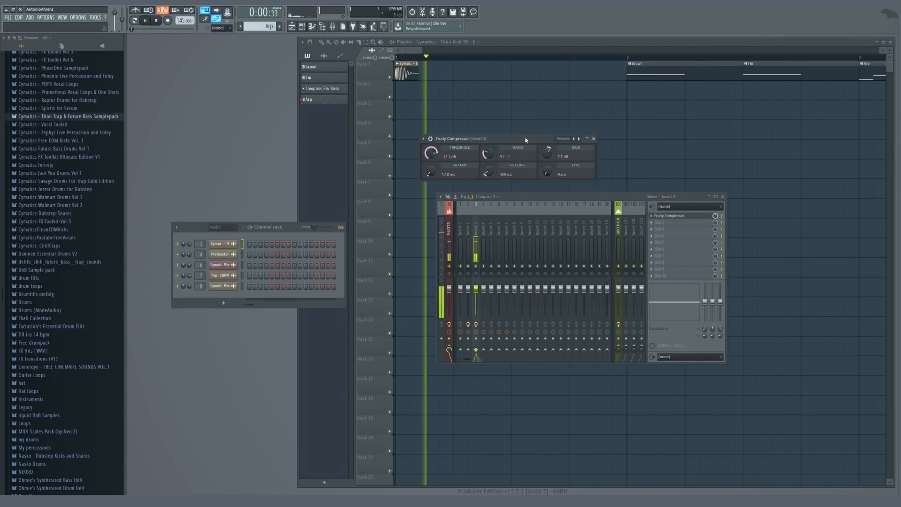
right_click(543, 152)
left_click(548, 156)
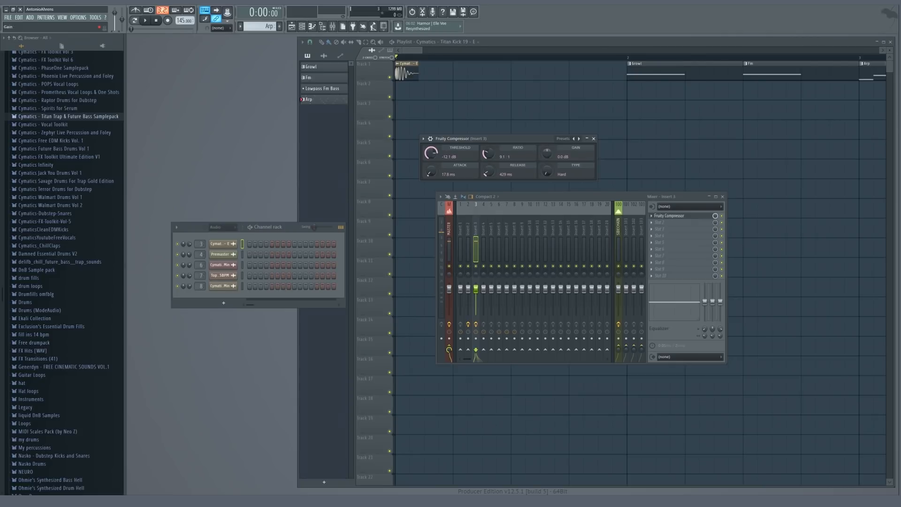
Try a compressor gain of 4.8 dB and reset it to the default
right_click(550, 155)
left_click(554, 160)
left_click(673, 216)
left_click(673, 215)
left_click_drag(459, 142, 462, 143)
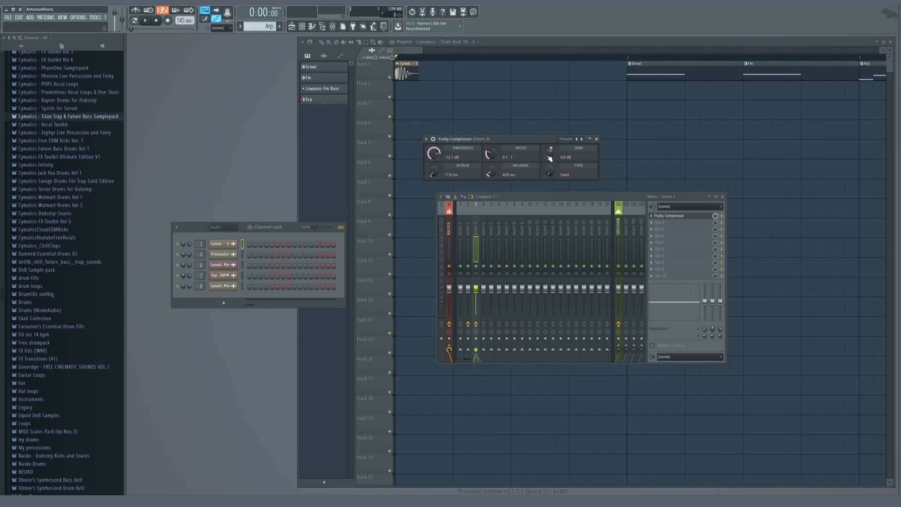
right_click(550, 158)
left_click(573, 175)
Load Fruity Soft Clipper into the second effect slot of Insert 3 and place its window over the compressor
left_click(659, 223)
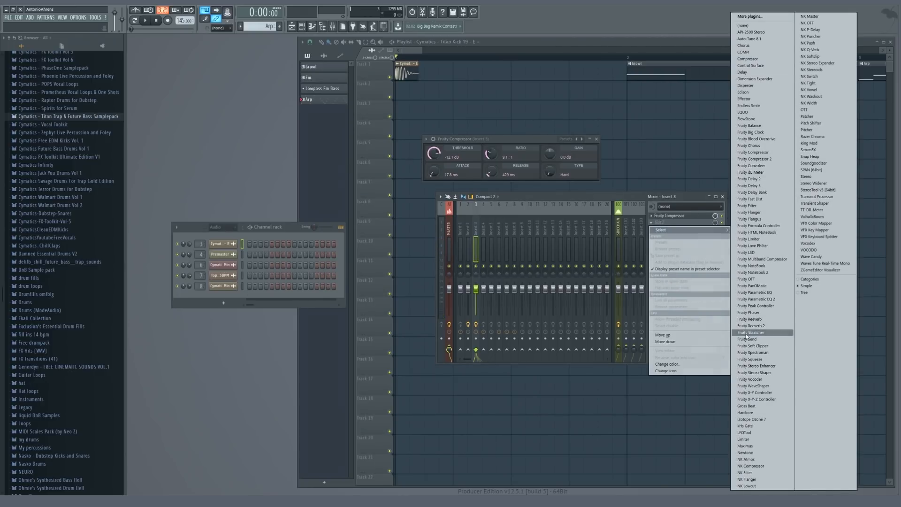
left_click(750, 346)
left_click_drag(169, 81, 442, 159)
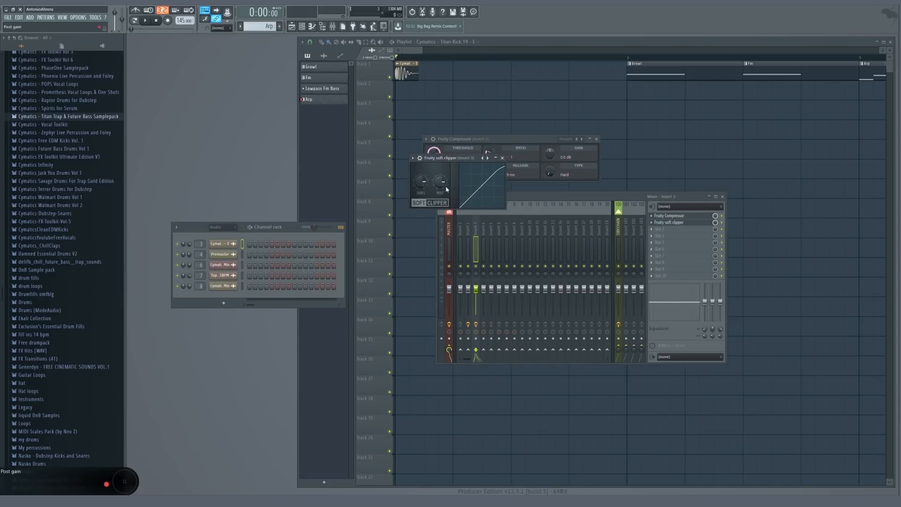
left_click(651, 222)
left_click(651, 222)
Replace the Soft Clipper in the second slot with Fruity WaveShaper and move its window beside the mixer
left_click(656, 225)
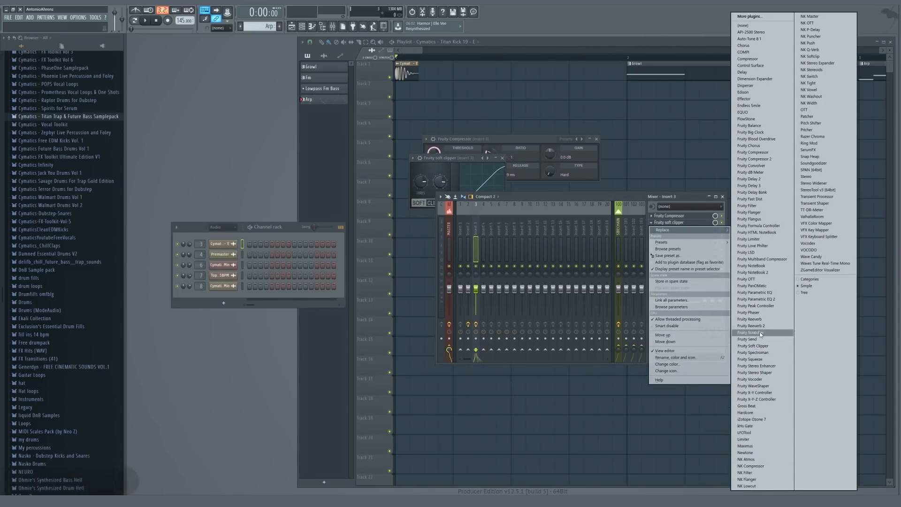
left_click(758, 386)
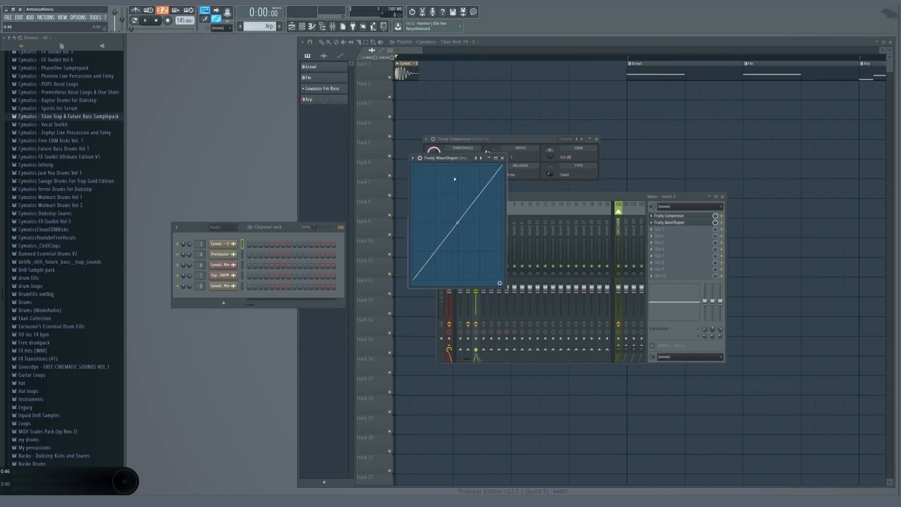
left_click_drag(451, 157, 320, 185)
Bend the WaveShaper curve strongly upward, audition the kick repeatedly, and reset the curve to linear
left_click_drag(327, 251, 329, 196)
key("space")
key("space")
key("space")
key("space")
key("space")
key("space")
key("space")
key("space")
key("space")
key("space")
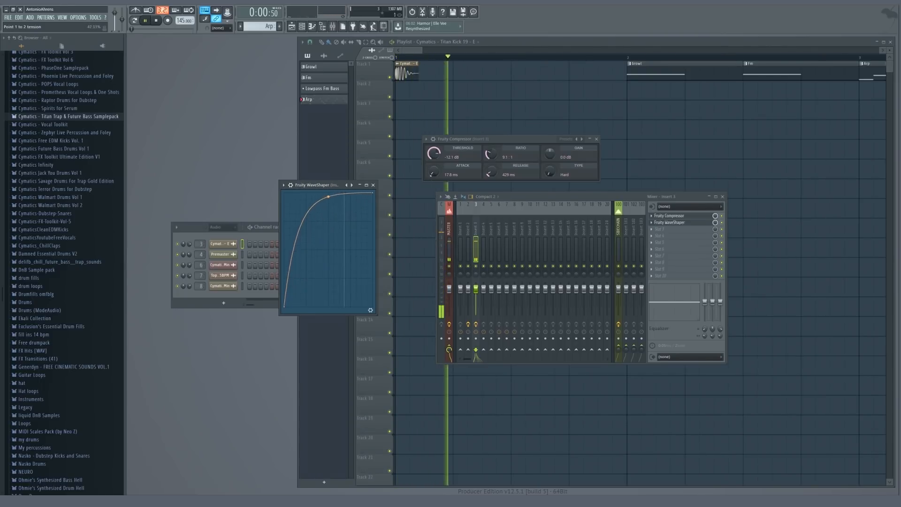
key("space")
key("space")
key("space")
key("space")
key("space")
key("space")
key("space")
key("space")
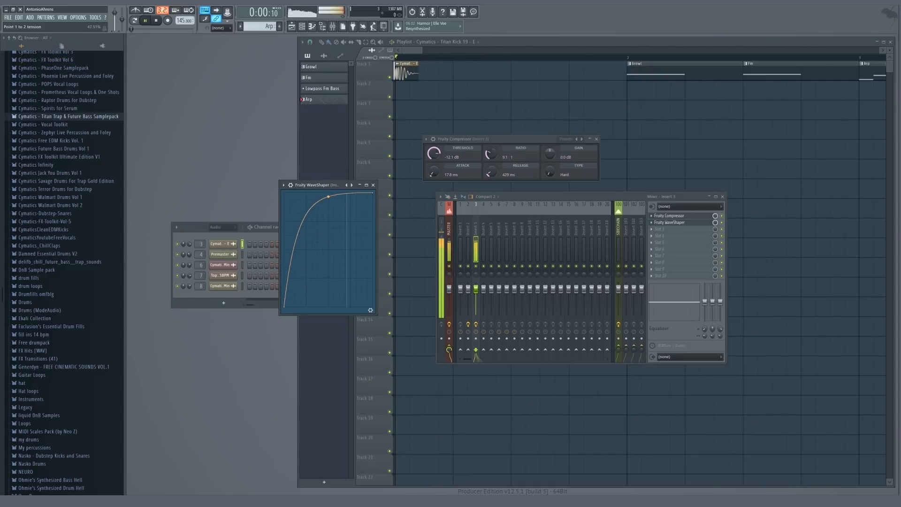
key("space")
right_click(328, 196)
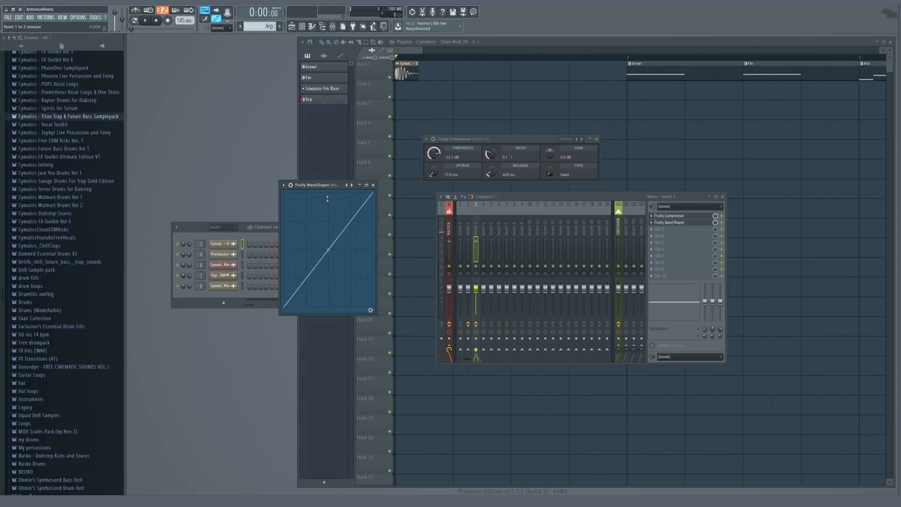
Audition the linear curve, try a hard-clipping shape with a point at the curve's ceiling, and remove that point
key("space")
key("space")
right_click(362, 202)
key("space")
key("space")
key("space")
key("space")
key("space")
key("space")
key("space")
key("space")
key("space")
left_click_drag(361, 202, 331, 186)
key("space")
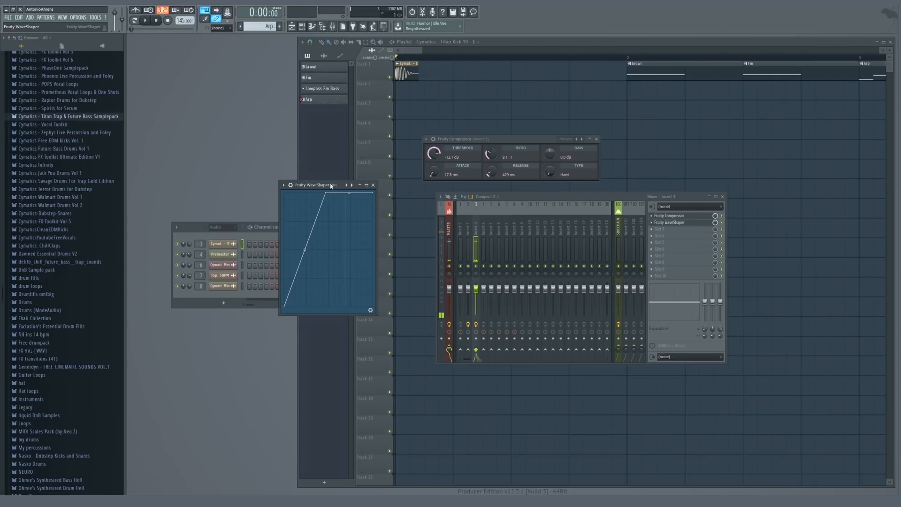
right_click(327, 196)
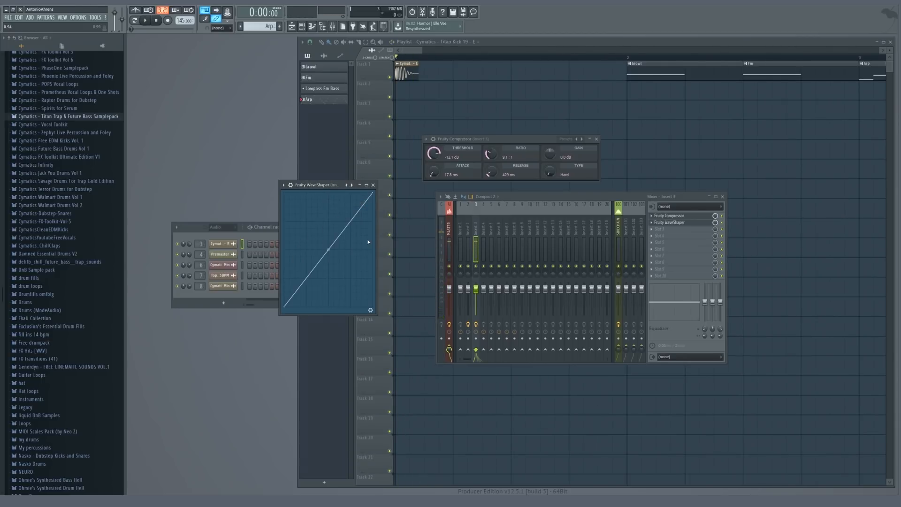
Add a point to the upper part of the WaveShaper curve, bend the segment below it upward, and audition the kick
mouse_move(331, 249)
left_mouse_down()
mouse_move(330, 240)
mouse_move(337, 258)
left_mouse_up()
right_click(346, 226)
right_click(346, 226)
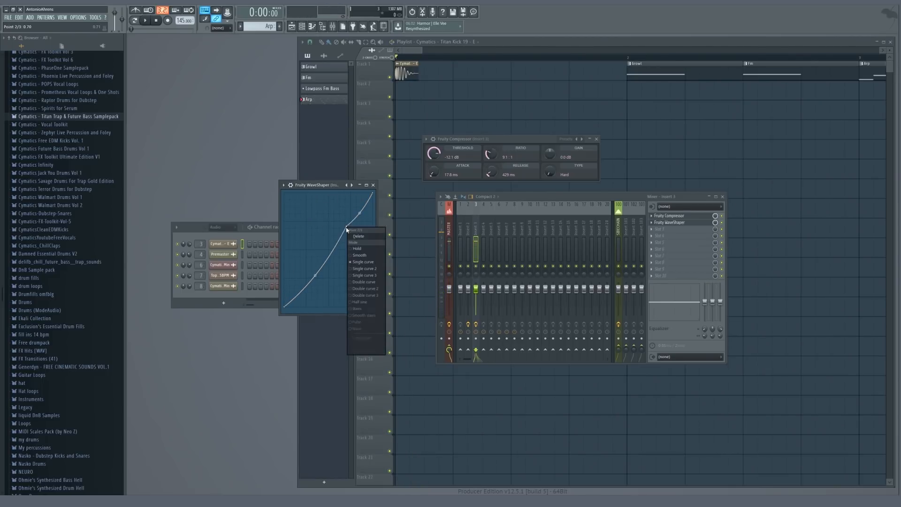
left_click(357, 214)
left_click_drag(315, 267, 322, 167)
key("space")
key("space")
key("space")
key("space")
left_click(373, 185)
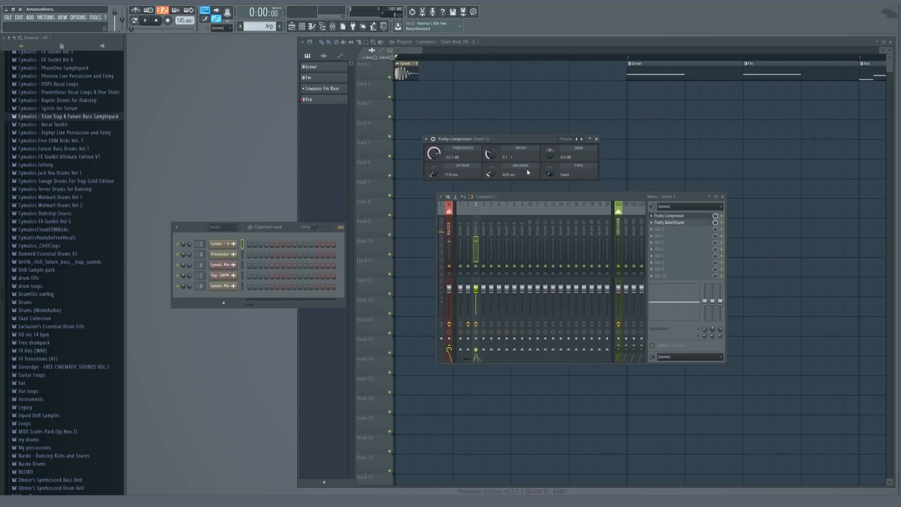
Inspect the kick's waveform in its channel settings and close them
left_click_drag(506, 139, 387, 119)
left_click(218, 243)
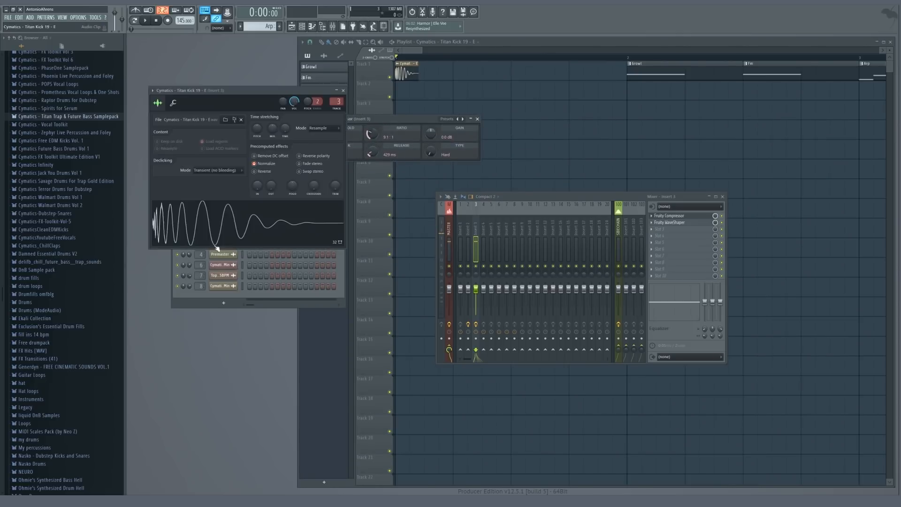
left_click(217, 232)
key("Escape")
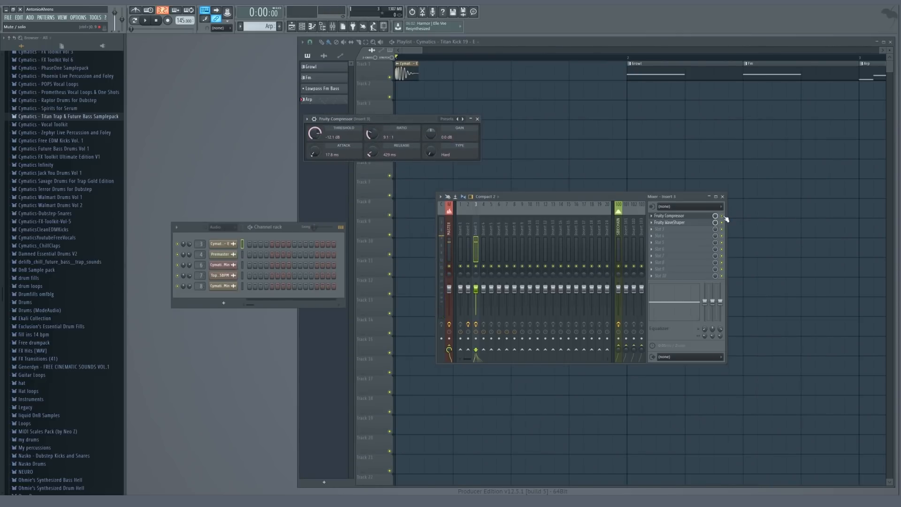
Compare the kick with the compressor and WaveShaper bypassed and active during playback
left_click_drag(398, 121, 610, 142)
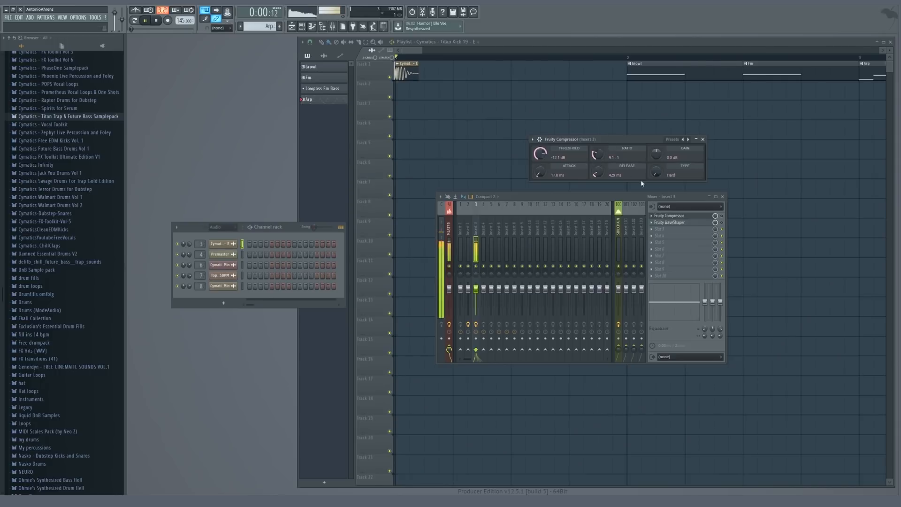
left_click(721, 216)
left_click(721, 222)
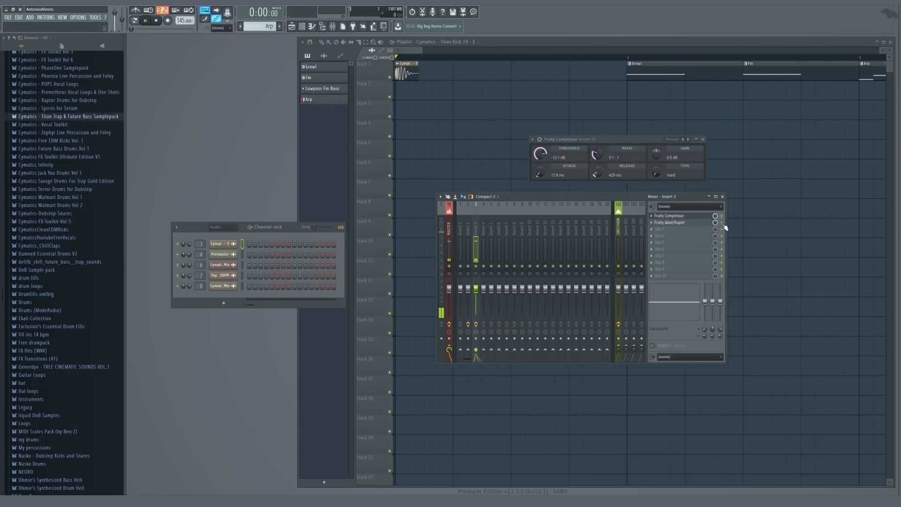
key("space")
Set the compressor's attack to 9.4 ms and ratio to 12.2:1, and lower its threshold slightly while playing the kick
left_click_drag(540, 174, 540, 181)
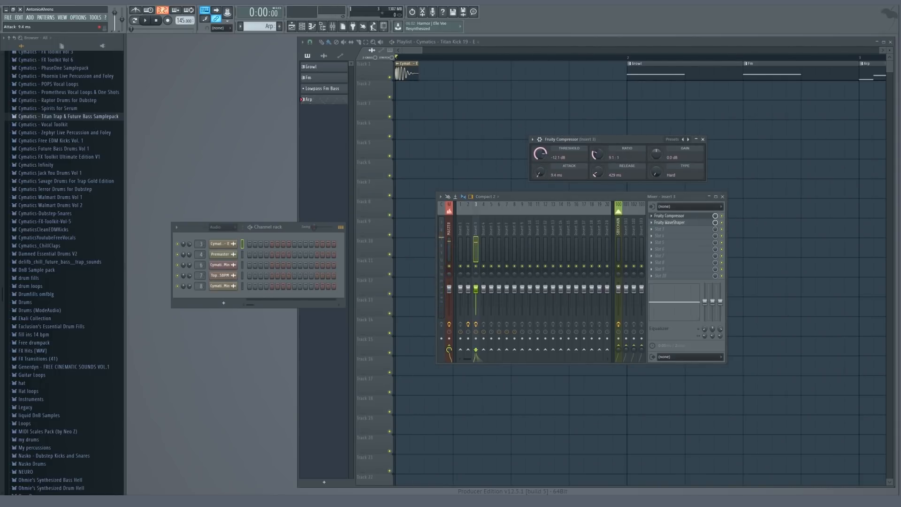
key("space")
key("space")
left_click_drag(598, 155, 597, 147)
key("space")
left_click_drag(540, 153, 540, 159)
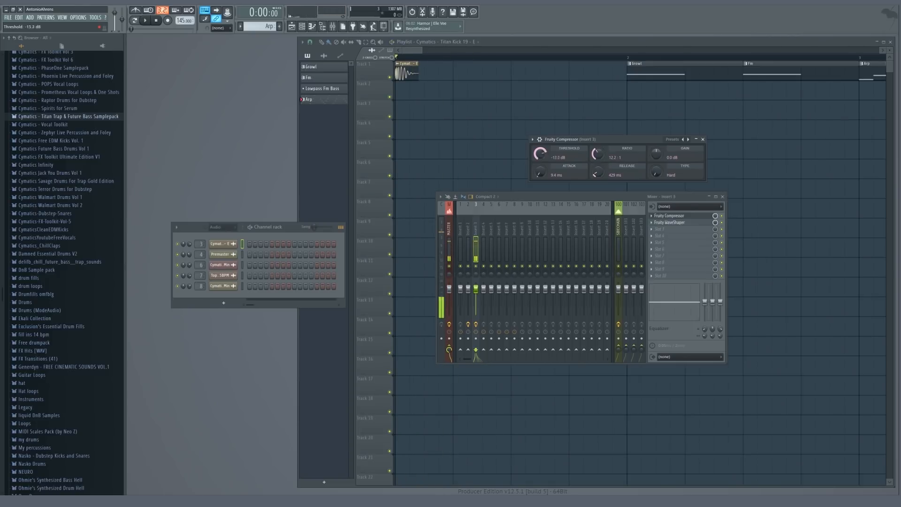
Reopen Fruity WaveShaper, fine-tune the bend of the curve's lower segment, and close its window
left_click(680, 222)
left_click_drag(318, 192, 306, 189)
left_click(373, 184)
Replay the kick repeatedly to compare the bypassed sound with the compressed and waveshaped version
key("space")
key("space")
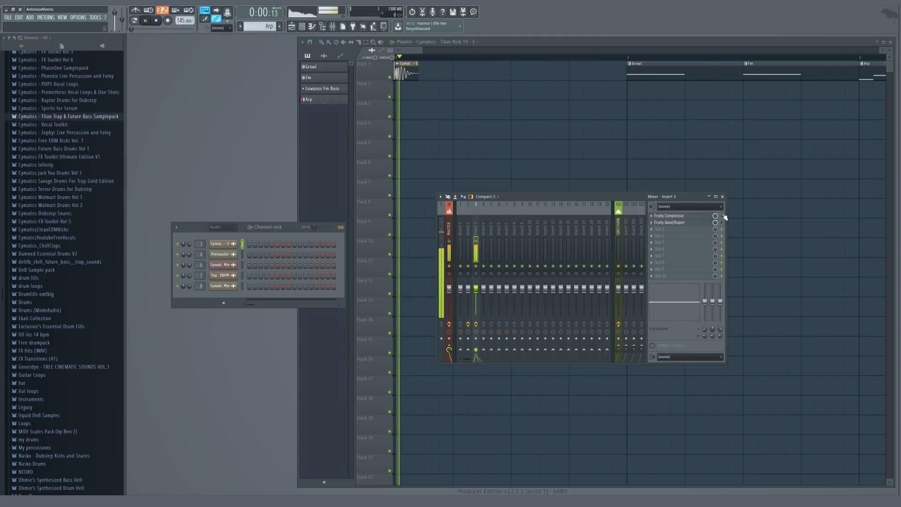
key("space")
key("space")
key("space")
key("space")
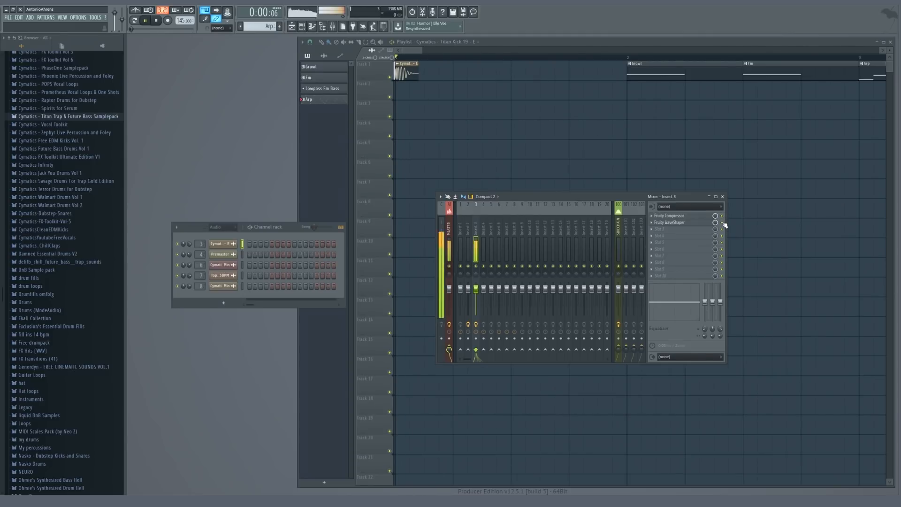
key("space")
key("space")
key("space")
key("space")
key("space")
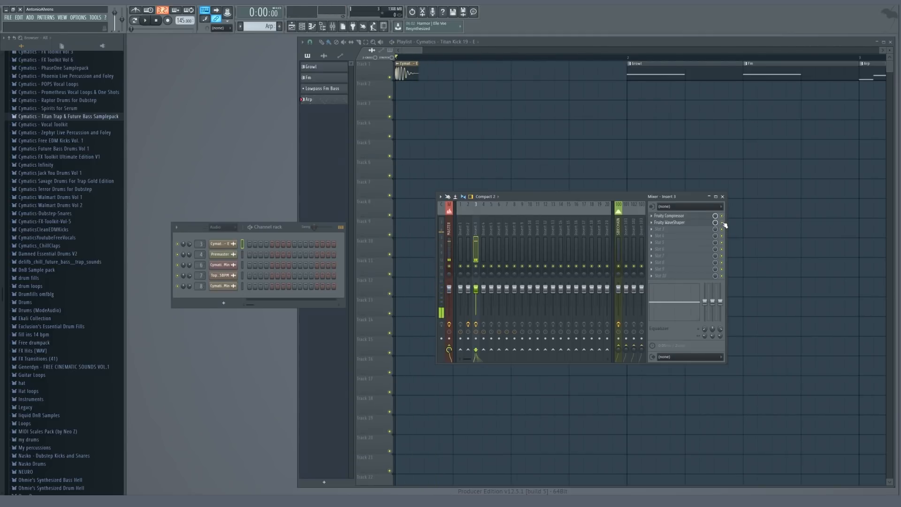
Open the Fruity Compressor and Fruity WaveShaper windows and place the WaveShaper beside the compressor
left_click(669, 215)
left_click(671, 222)
left_click_drag(319, 181, 319, 131)
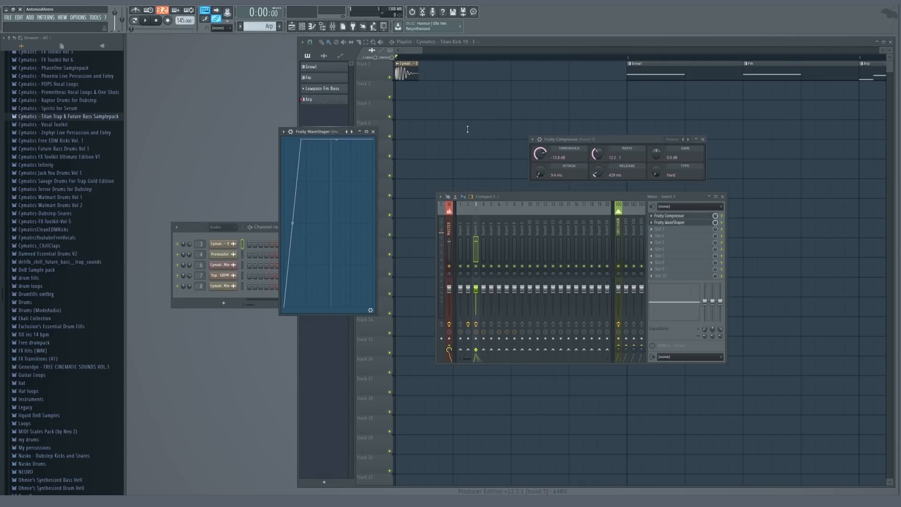
left_click_drag(468, 129, 442, 178)
left_click_drag(317, 183, 421, 143)
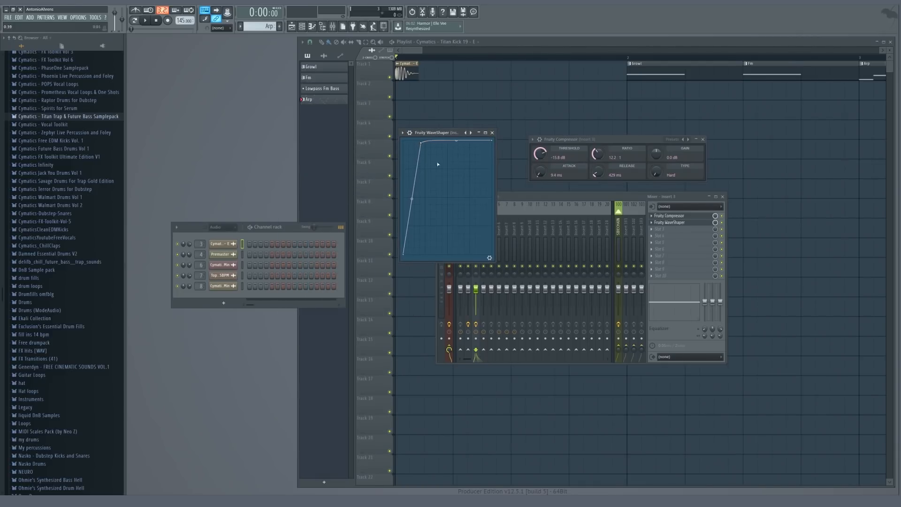
Nudge the corner point of the WaveShaper curve slightly while replaying the kick, and close the plugin windows and mixer
key("space")
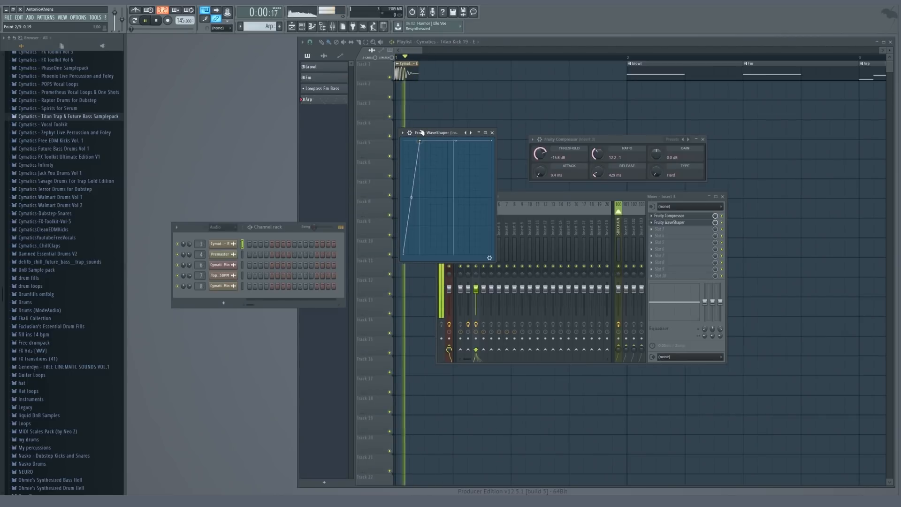
key("space")
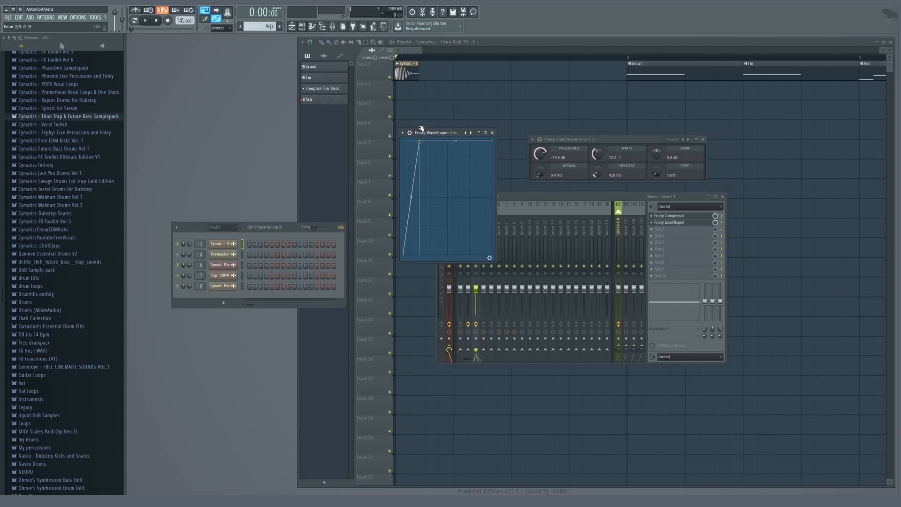
key("space")
left_click_drag(419, 140, 420, 142)
key("space")
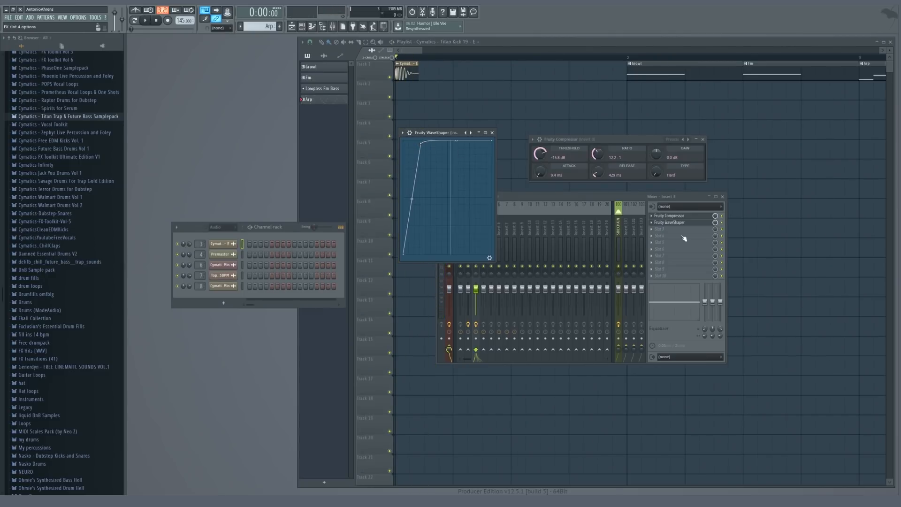
left_click(671, 222)
key("Escape")
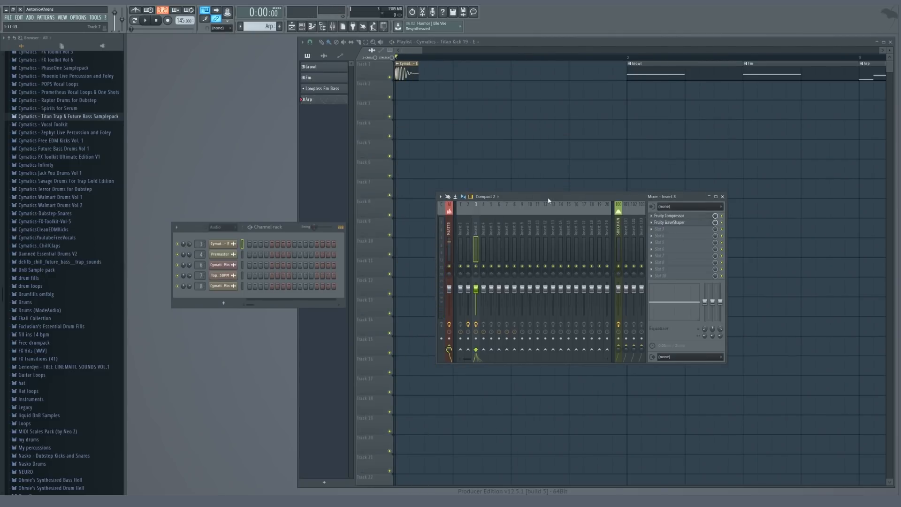
key("Escape")
Play the Growl and Fm clips in the playlist alternately to compare the two bass sounds
scroll(470, 123, "down", 4)
left_click(467, 58)
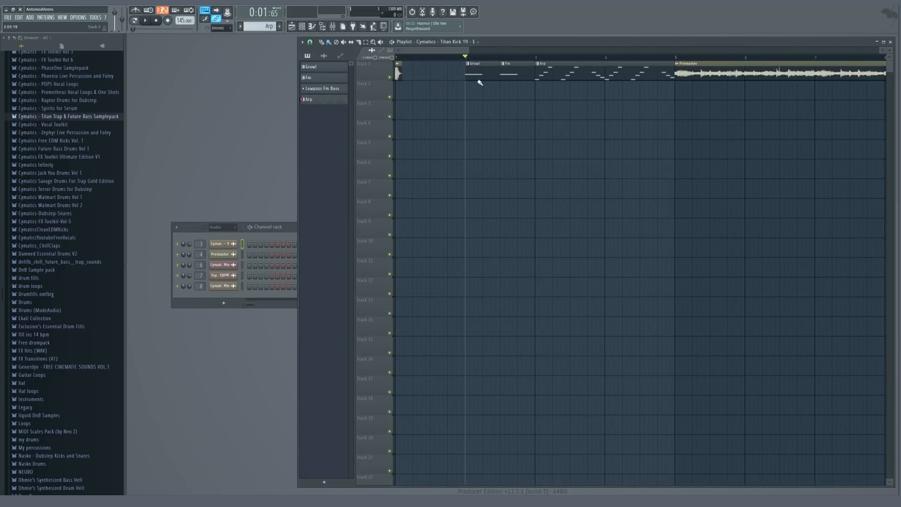
scroll(483, 63, "up", 3)
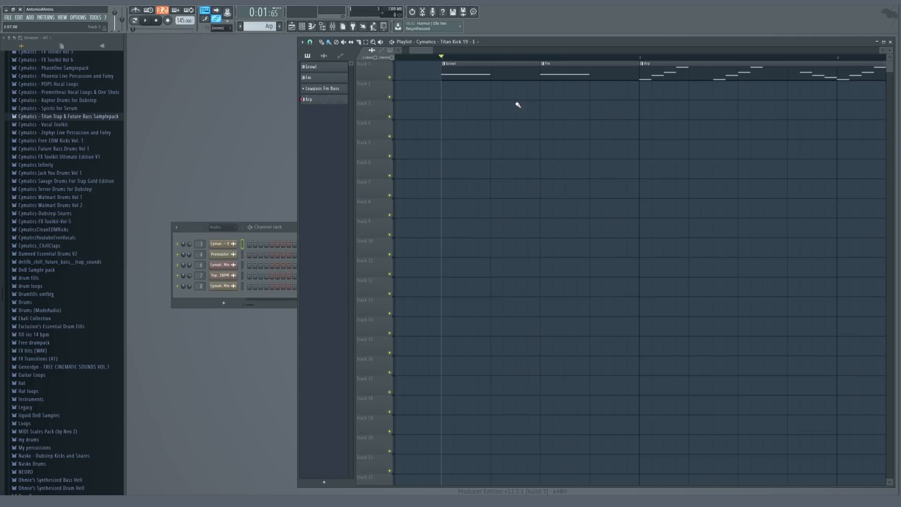
scroll(522, 100, "down", 3)
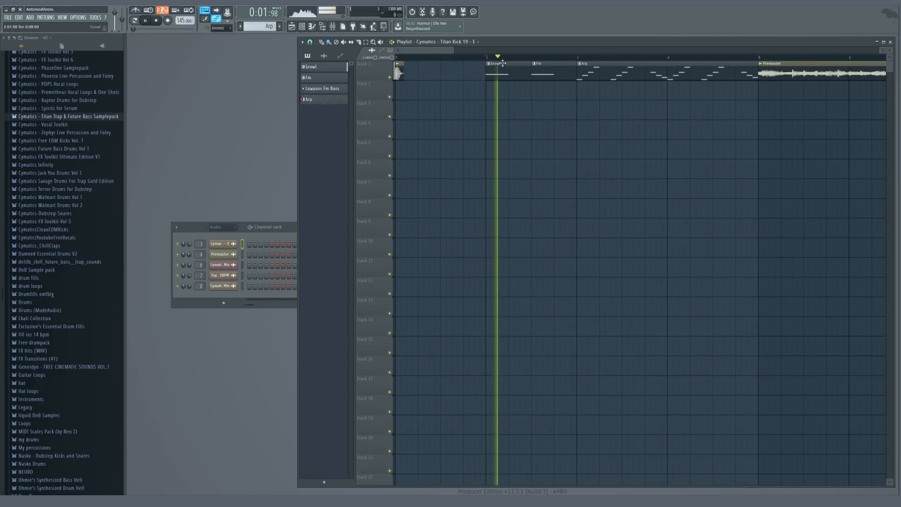
left_click(531, 59)
key("space")
key("space")
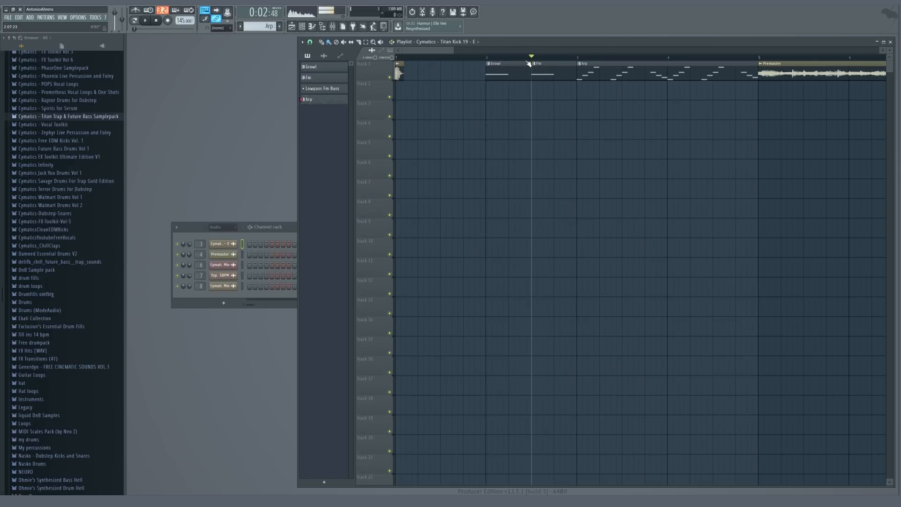
left_click(486, 58)
key("space")
key("space")
left_click(531, 58)
key("space")
key("space")
left_click(487, 58)
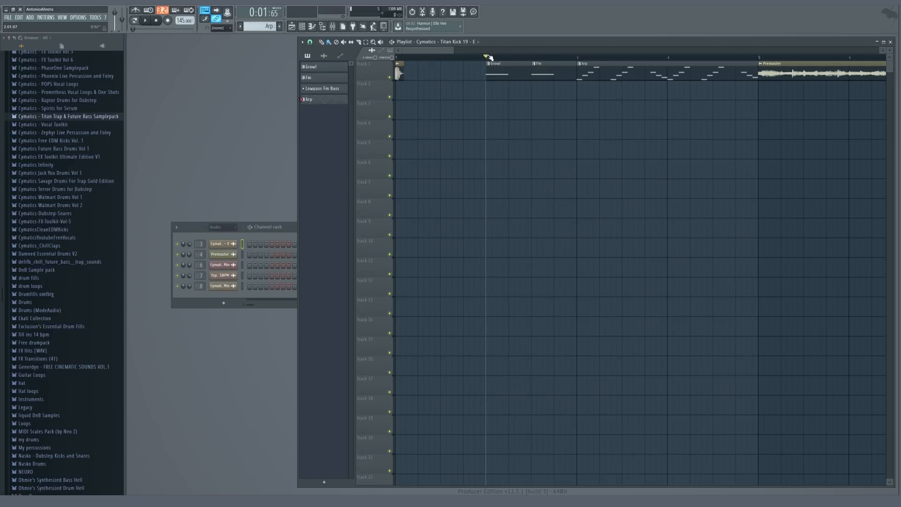
Load Effector into the first effect slot of the Growl clip's mixer track and move its window clear of the mixer
left_click(494, 63)
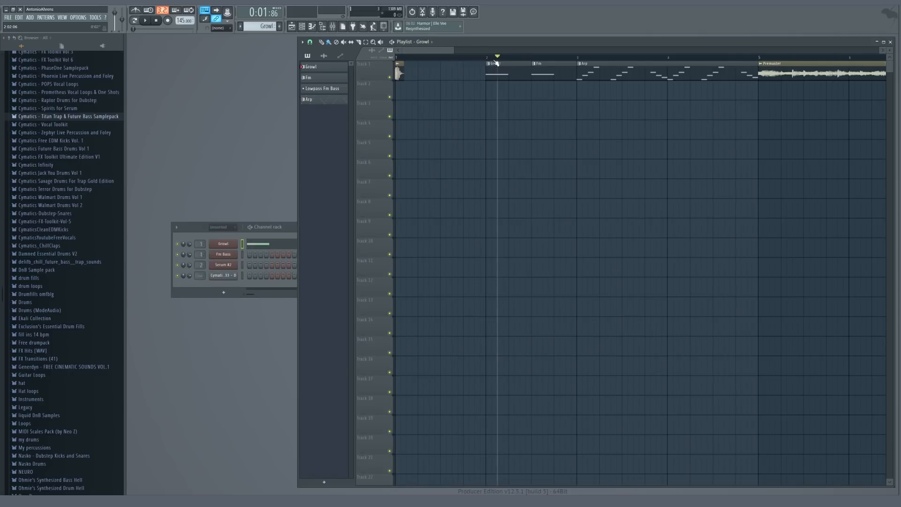
key("F9")
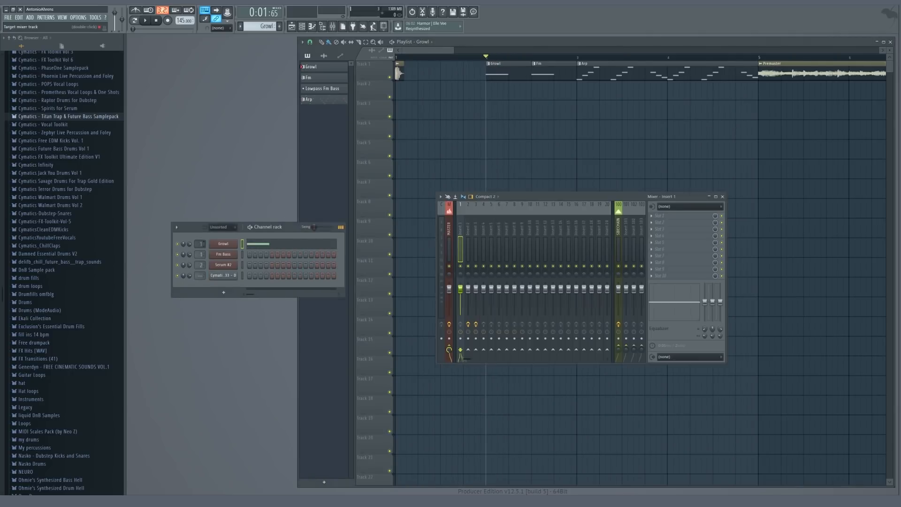
left_click(660, 219)
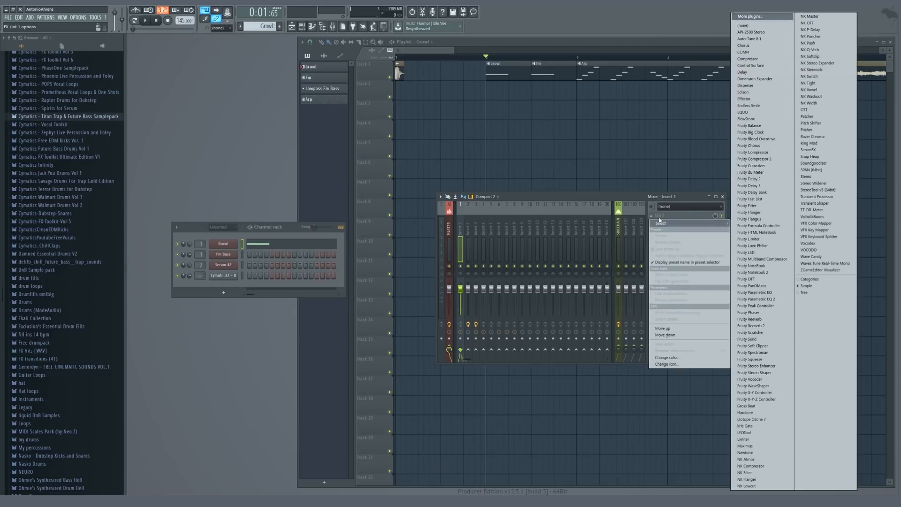
left_click(746, 99)
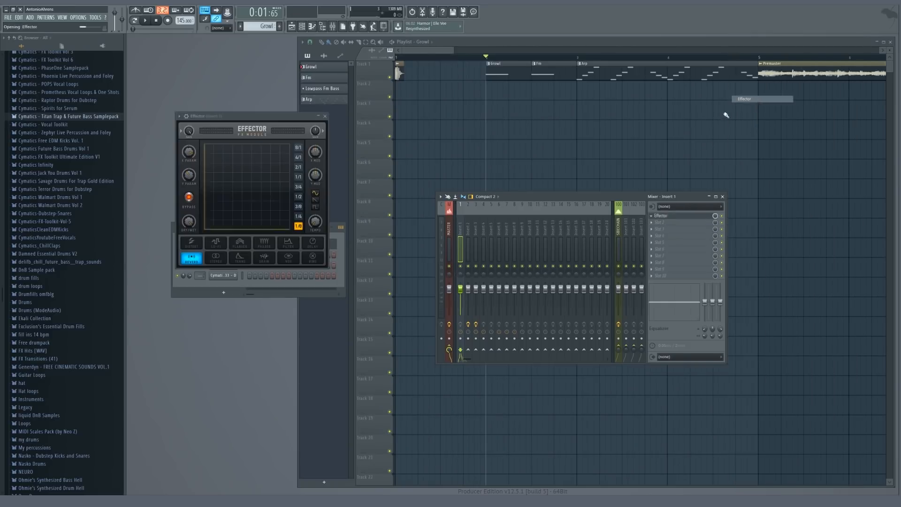
left_click_drag(224, 118, 520, 139)
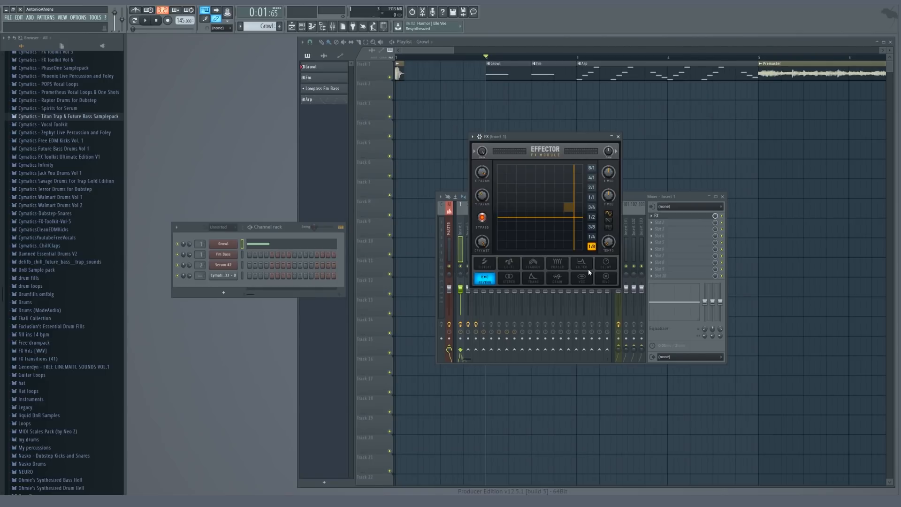
left_click_drag(541, 137, 356, 176)
Step through Effector's Ring and Phaser effects to Flanger, hide the mixer, and turn off Effector's bypass
left_click(427, 313)
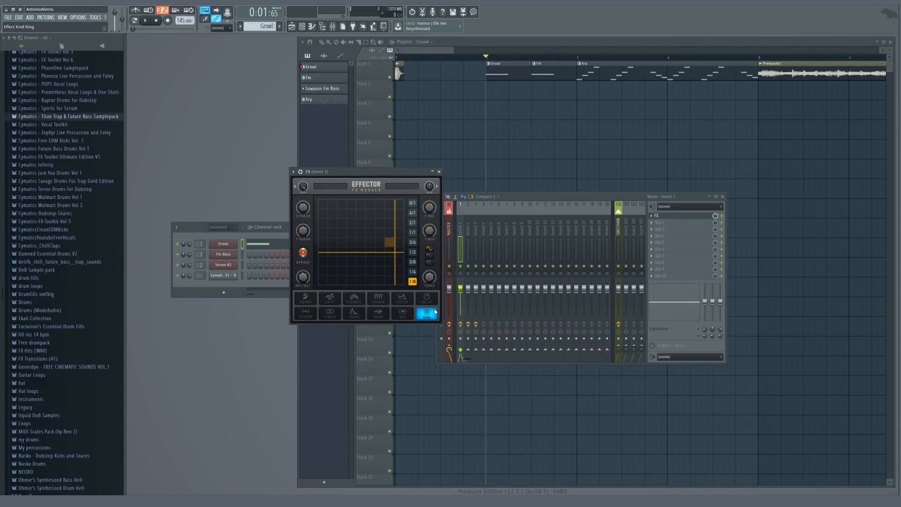
left_click(378, 299)
left_click(354, 302)
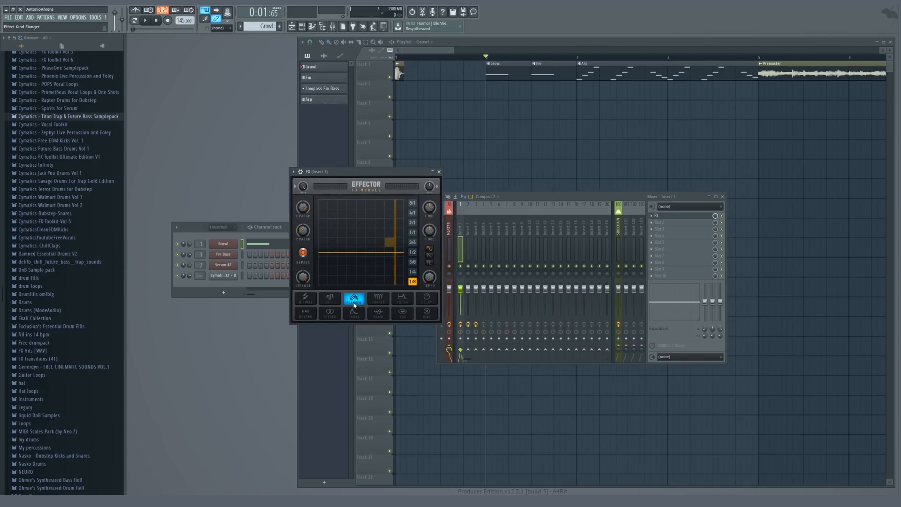
left_click(679, 223)
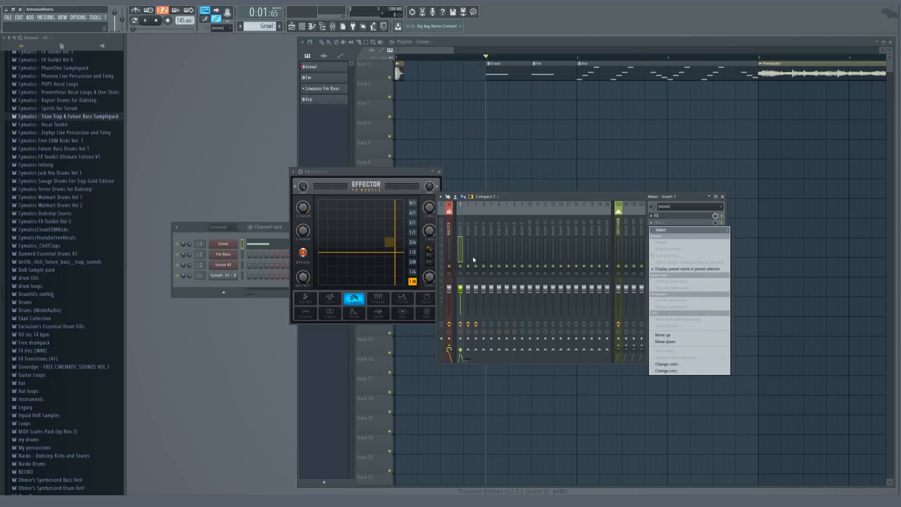
left_click(354, 167)
left_click(291, 207)
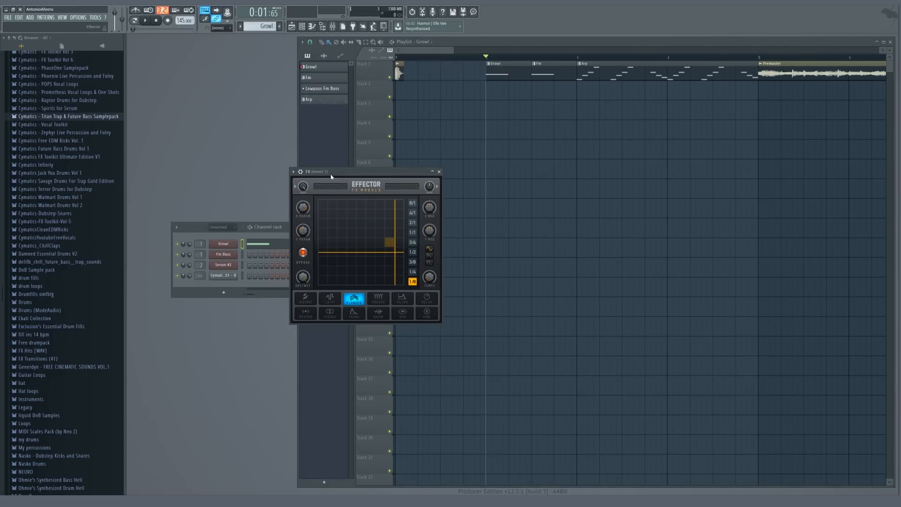
left_click_drag(331, 173, 368, 171)
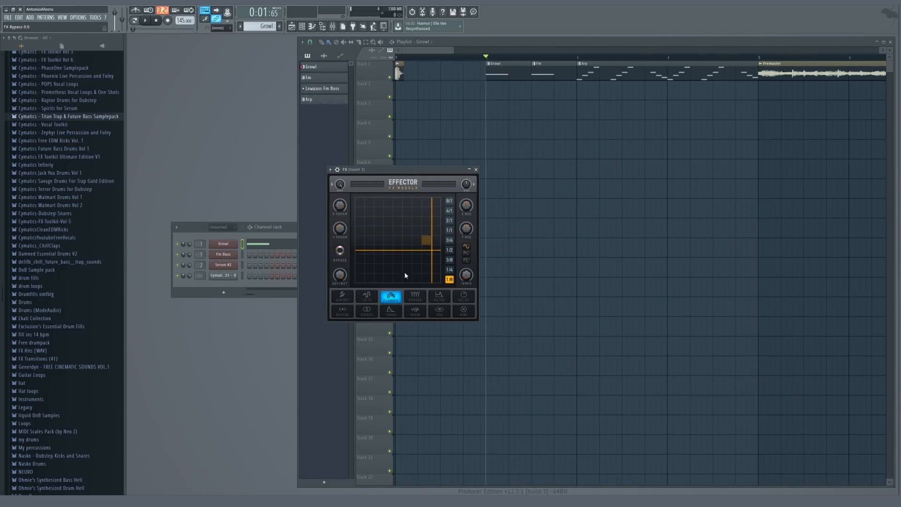
Audition Effector's Flanger on Growl, moving the X/Y pad point up and toward the middle while replaying the clip
left_click(415, 311)
left_click_drag(405, 256, 411, 225)
key("space")
key("space")
key("space")
key("space")
key("space")
key("space")
key("space")
key("space")
key("space")
key("space")
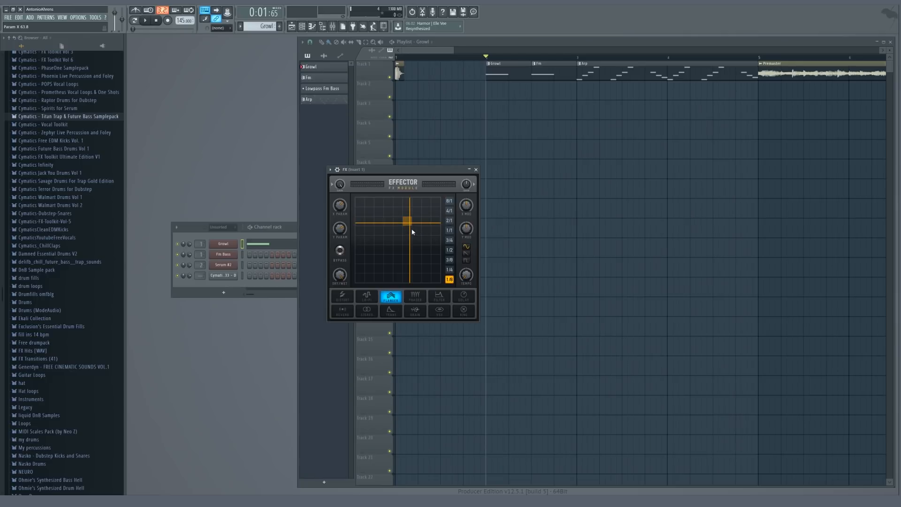
Switch Effector to Lo-Fi and vary the X/Y pad point while replaying Growl
left_click(370, 296)
left_click(412, 240)
key("space")
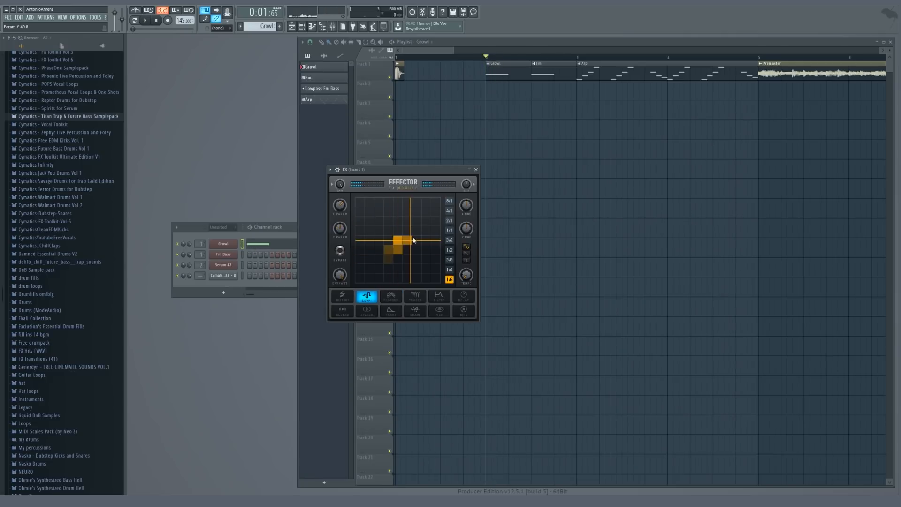
key("space")
mouse_move(418, 238)
left_mouse_down()
mouse_move(435, 210)
mouse_move(368, 207)
mouse_move(376, 233)
mouse_move(430, 235)
mouse_move(408, 249)
mouse_move(389, 241)
mouse_move(406, 231)
left_mouse_up()
key("space")
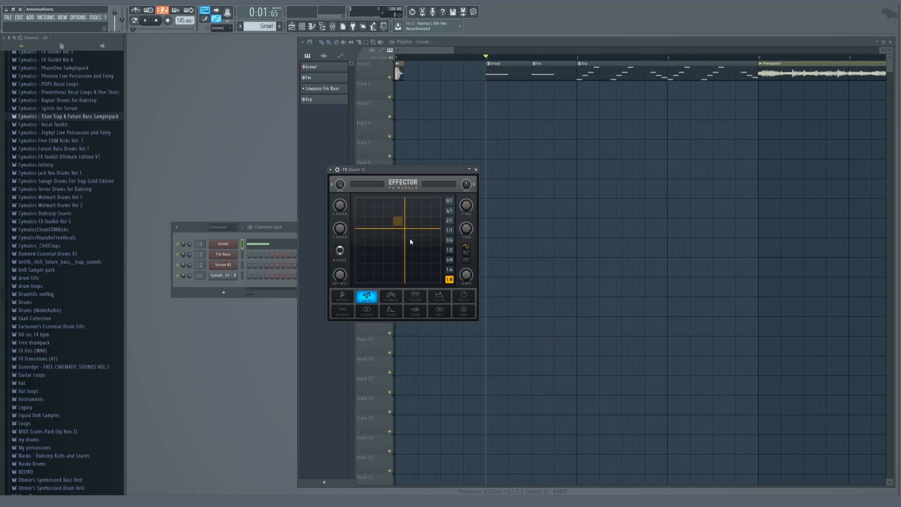
Switch Effector to Ring and raise the Y parameter on the pad while playing Growl
left_click(462, 311)
key("space")
mouse_move(391, 252)
left_mouse_down()
mouse_move(402, 235)
mouse_move(385, 231)
mouse_move(387, 253)
mouse_move(375, 259)
mouse_move(406, 208)
mouse_move(381, 211)
left_mouse_up()
key("space")
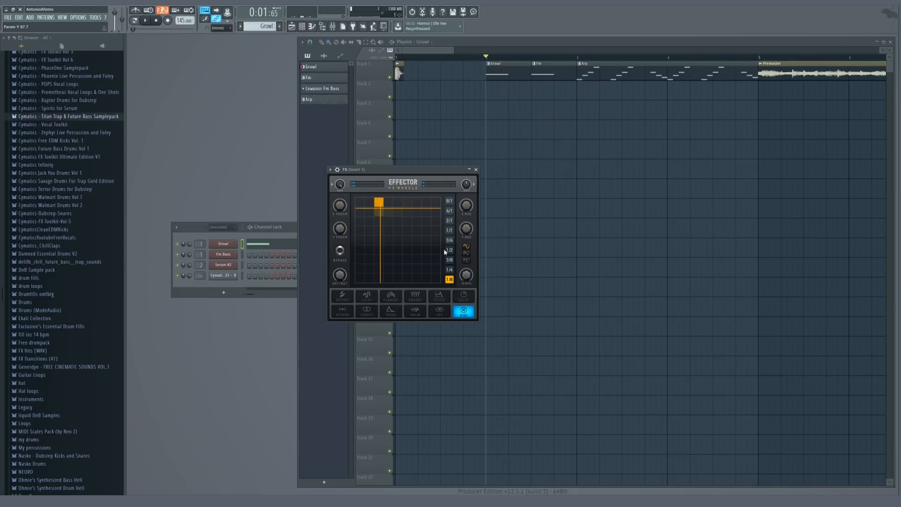
Switch Effector to the vocal effect, reposition the X/Y pad point, and replay Growl repeatedly
left_click(442, 313)
left_click_drag(388, 240, 399, 252)
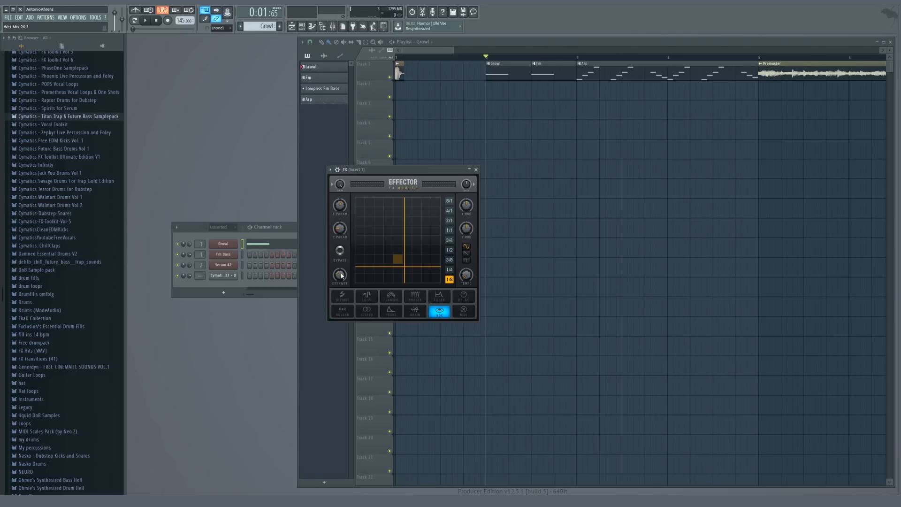
key("space")
key("space")
key("space")
key("space")
key("space")
key("space")
key("space")
Lower Effector's wet mix to about 7.8 and replay Growl to hear the blend
left_click_drag(341, 273, 342, 279)
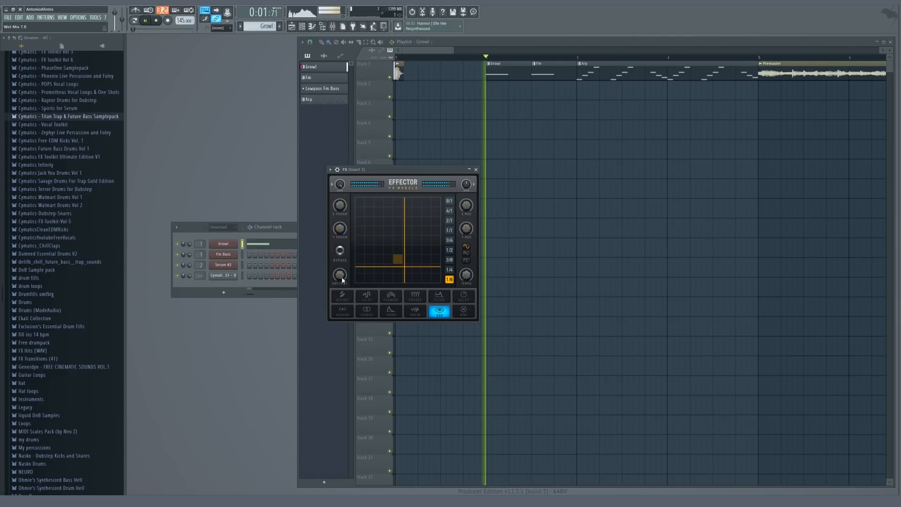
key("space")
key("space")
key("space")
key("space")
key("space")
key("space")
key("space")
Shift the vocal effect's X/Y pad point toward low X and low Y, and replay Growl repeatedly
left_click_drag(404, 253, 377, 269)
key("space")
key("space")
key("space")
key("space")
key("space")
key("space")
key("space")
key("space")
key("space")
key("space")
key("space")
key("space")
key("space")
key("space")
key("space")
key("space")
key("space")
key("space")
key("space")
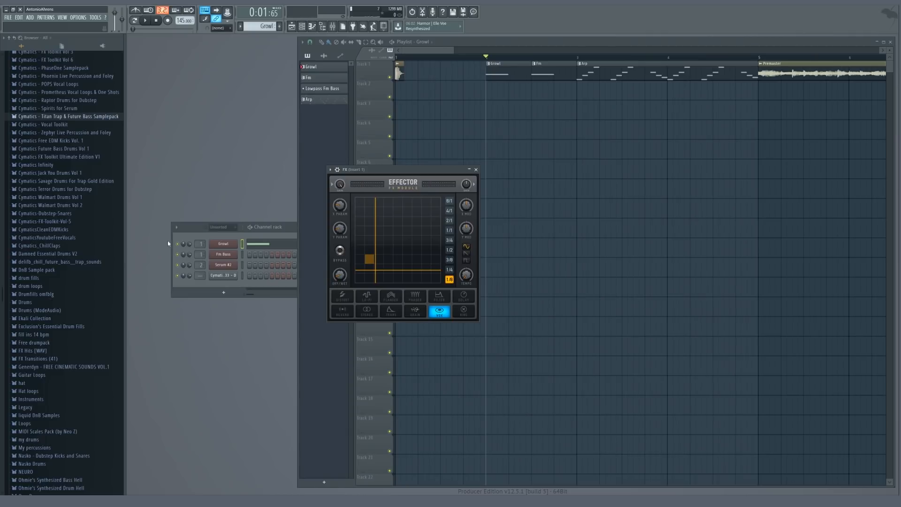
Open Growl's mixer track and compare the sound with the Effector slot disabled and enabled during playback
double_click(200, 244)
key("space")
key("space")
key("space")
key("space")
left_click(722, 215)
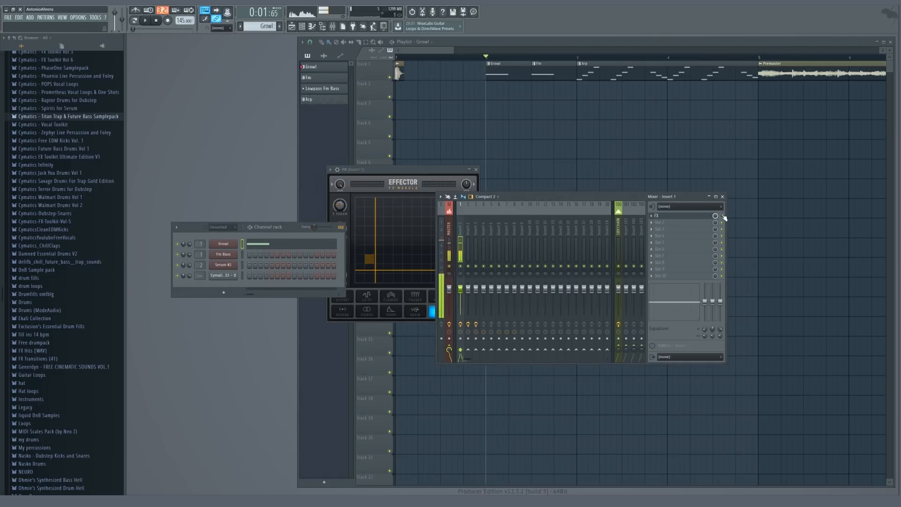
left_click(722, 215)
Lower the vocal effect's Y parameter on the X/Y pad, and view the Y parameter's automation options
left_click(382, 218)
left_click_drag(376, 263, 378, 275)
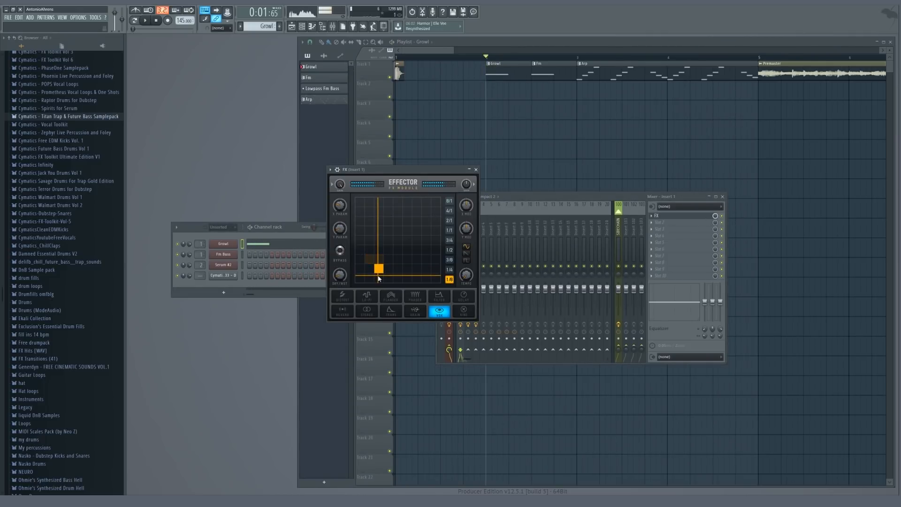
right_click(341, 236)
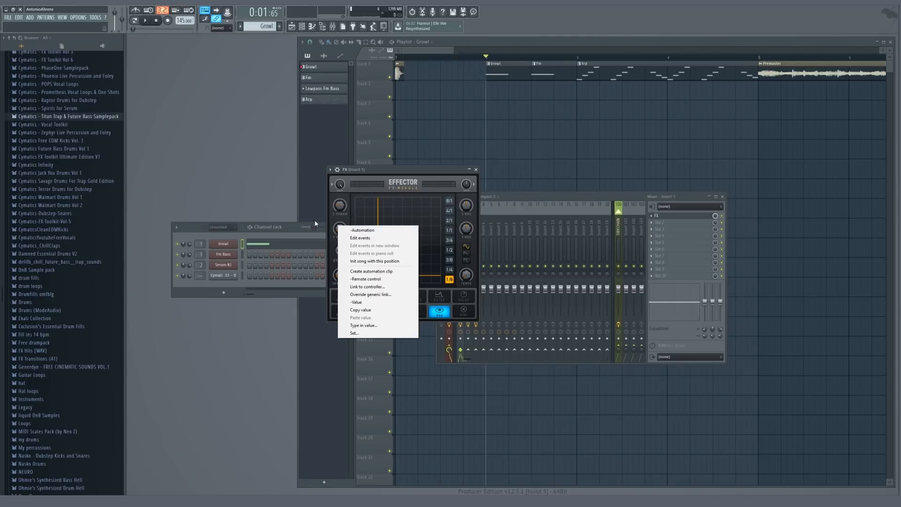
left_click(376, 233)
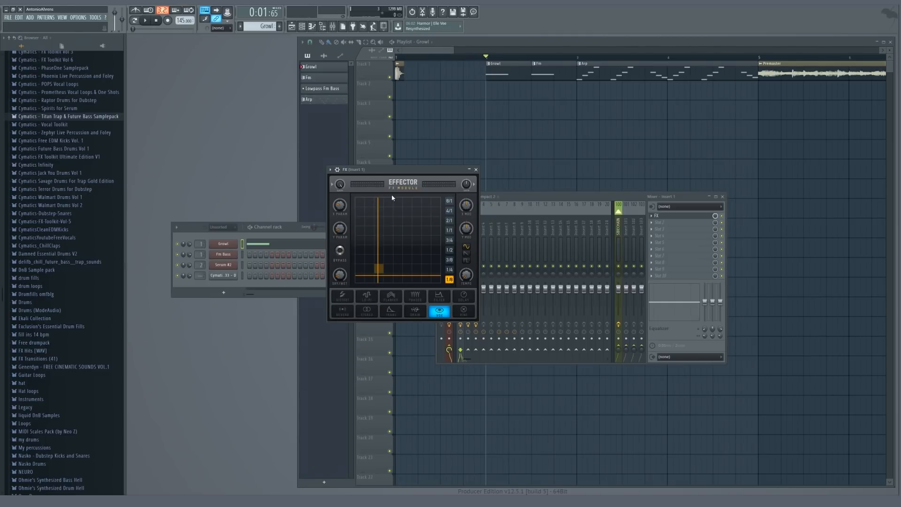
Switch Effector to the Panner effect and raise the Y parameter on the pad while playing Growl
left_click(367, 311)
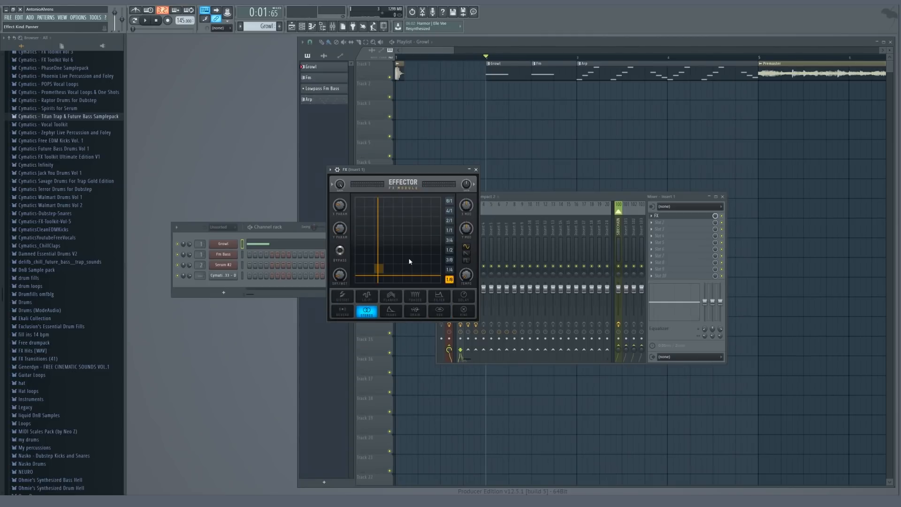
key("space")
left_click_drag(402, 261, 389, 221)
key("space")
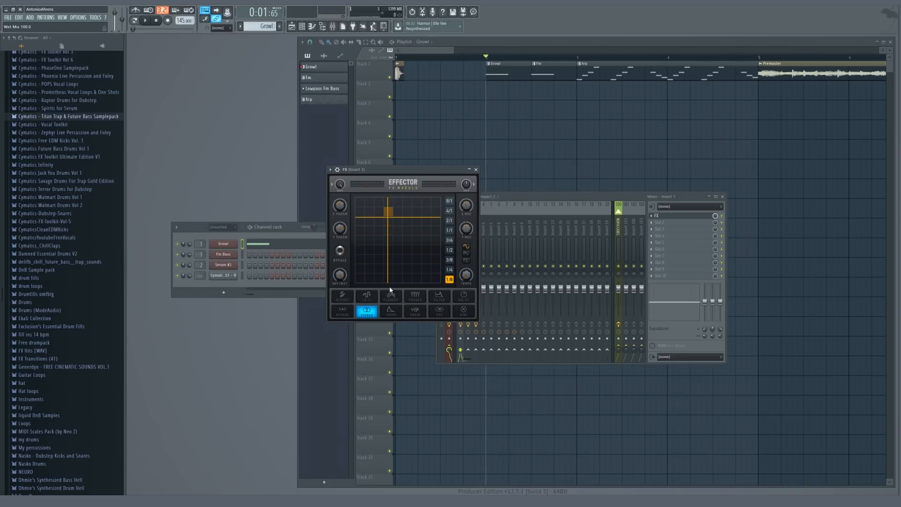
Audition Effector's Reverb and Filter effects on Growl with the X/Y pad point near the centre
left_click(351, 310)
mouse_move(394, 242)
left_mouse_down()
mouse_move(402, 261)
mouse_move(410, 252)
mouse_move(387, 256)
mouse_move(414, 192)
mouse_move(461, 180)
mouse_move(364, 268)
mouse_move(372, 214)
mouse_move(435, 202)
mouse_move(419, 214)
mouse_move(424, 227)
mouse_move(407, 250)
mouse_move(378, 251)
mouse_move(374, 223)
mouse_move(402, 229)
mouse_move(402, 251)
left_mouse_up()
key("space")
key("space")
left_click(438, 297)
key("space")
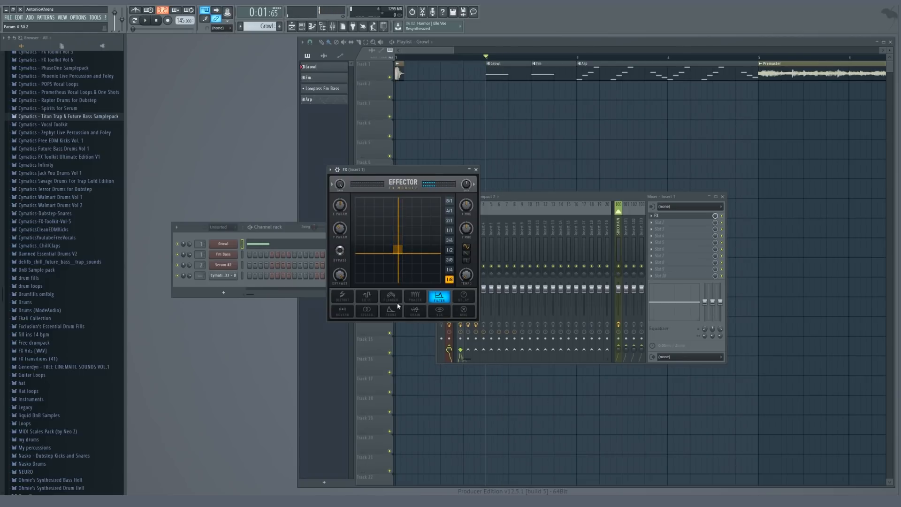
Switch Effector to the Phaser effect and audition it on Growl while lowering the X parameter slightly on the X/Y pad
left_click(415, 296)
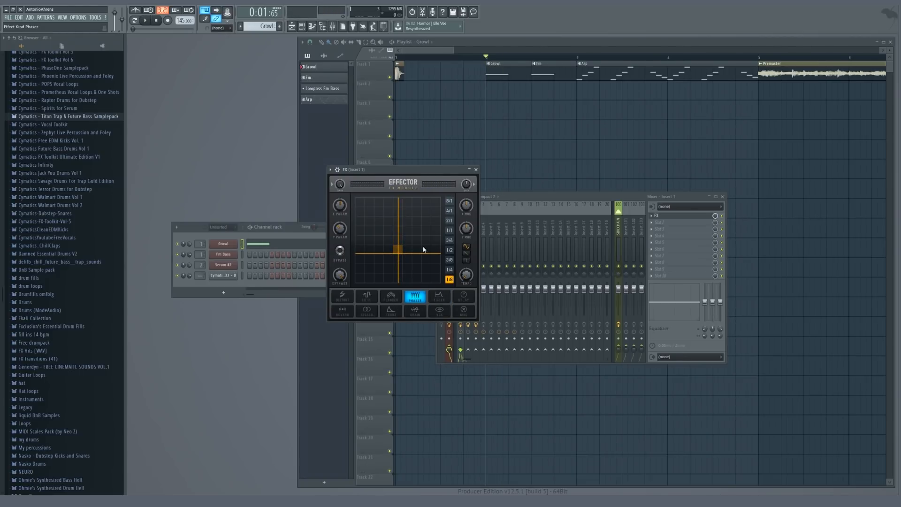
key("space")
mouse_move(397, 251)
left_mouse_down()
mouse_move(380, 265)
mouse_move(388, 254)
mouse_move(370, 237)
mouse_move(412, 228)
mouse_move(387, 255)
left_mouse_up()
key("space")
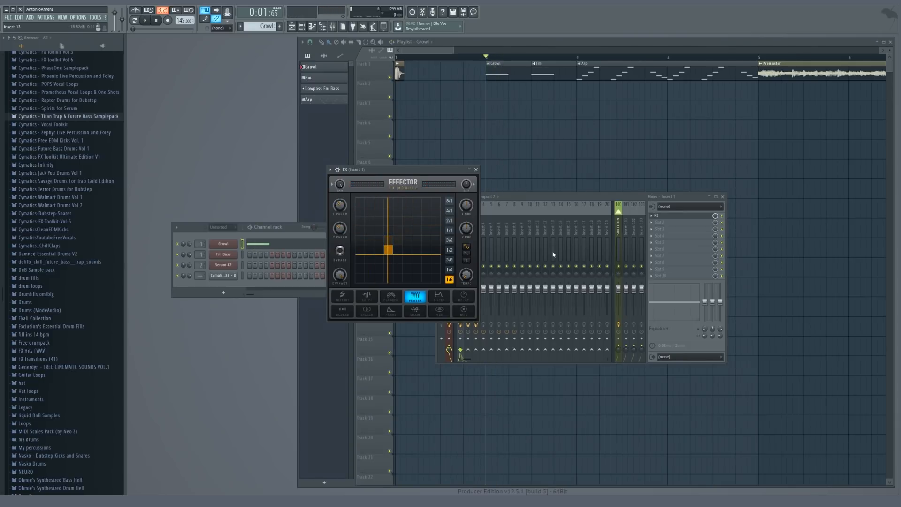
left_click_drag(375, 169, 507, 168)
left_click(607, 169)
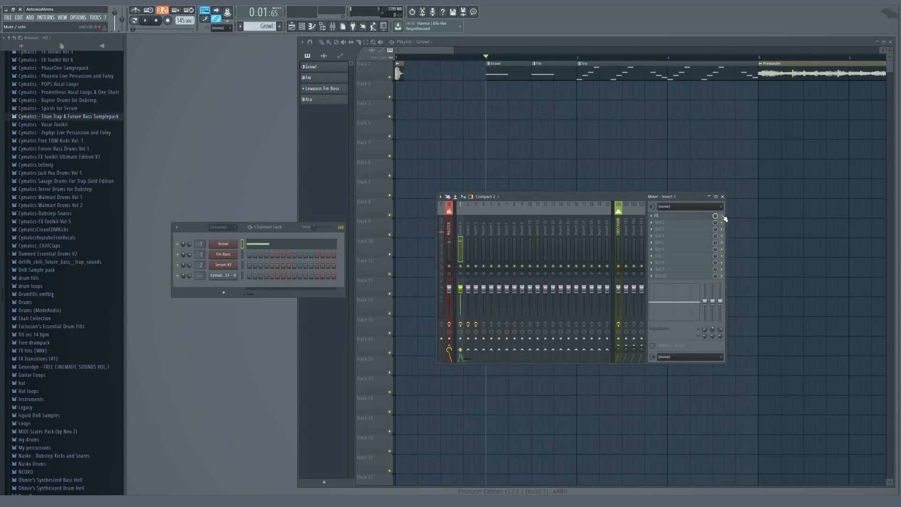
left_click(652, 216)
mouse_move(657, 224)
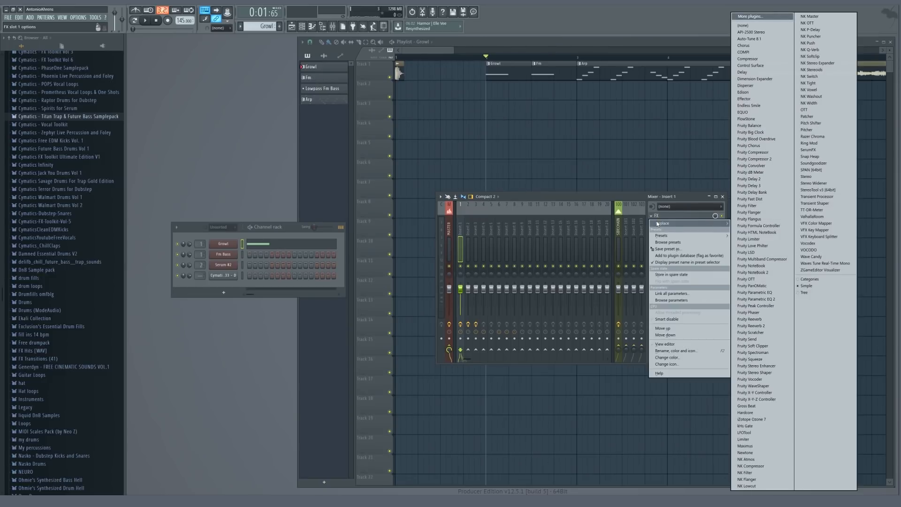
left_click(658, 217)
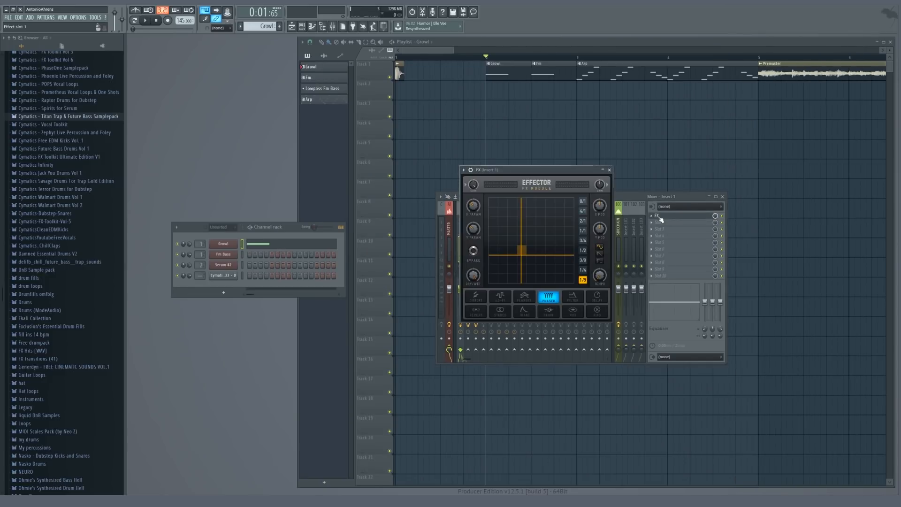
Switch Effector through the Lo-Fi, Reverb and Ring effects, repositioning the X/Y pad point below the centre
left_click(500, 300)
left_click_drag(504, 270, 527, 268)
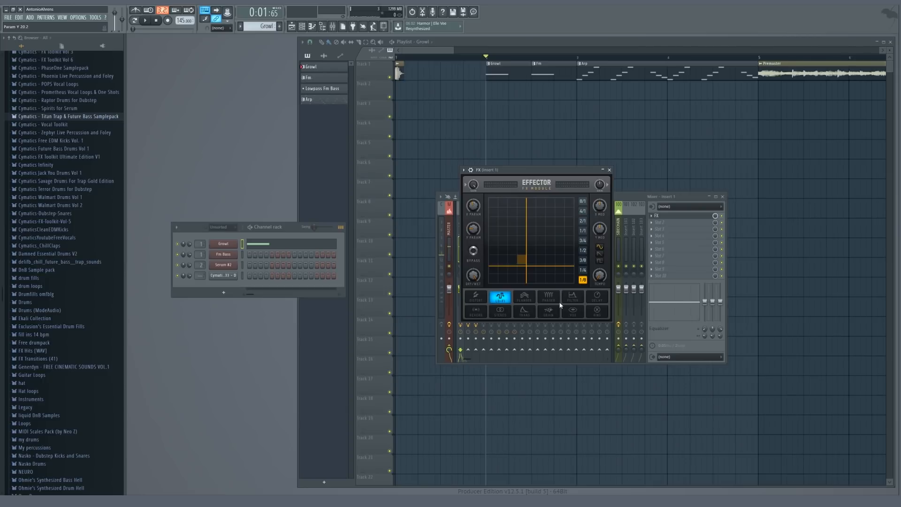
left_click(475, 312)
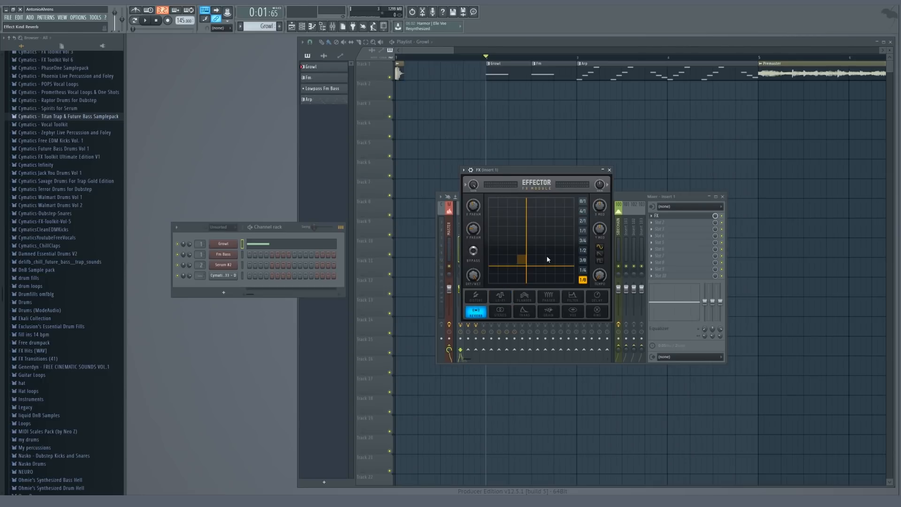
left_click(594, 310)
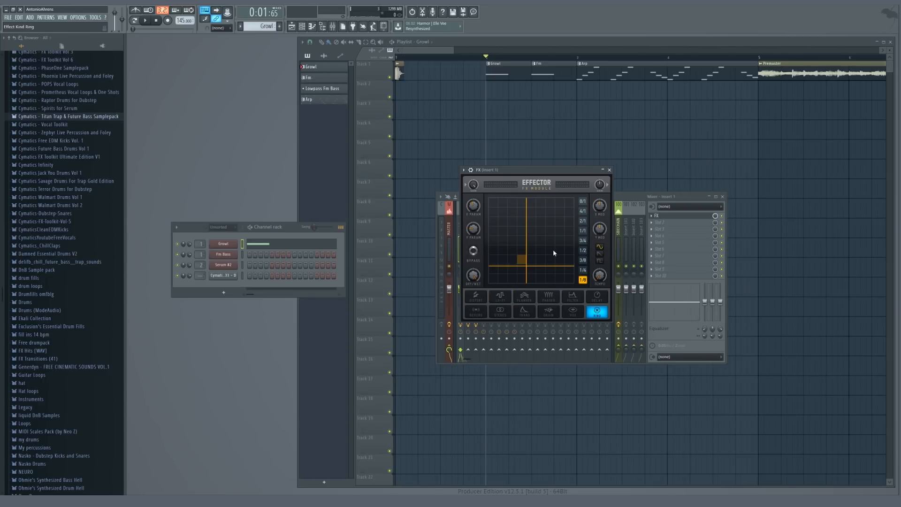
left_click_drag(554, 253, 551, 266)
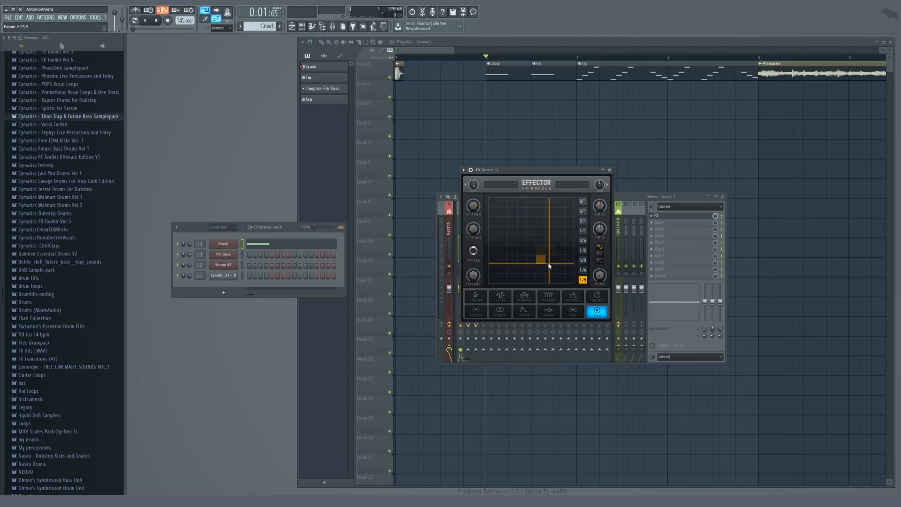
Replace Effector with Vocodex in the first slot of Growl's mixer track, and close the Vocodex window
key("Escape")
left_click(654, 220)
mouse_move(690, 223)
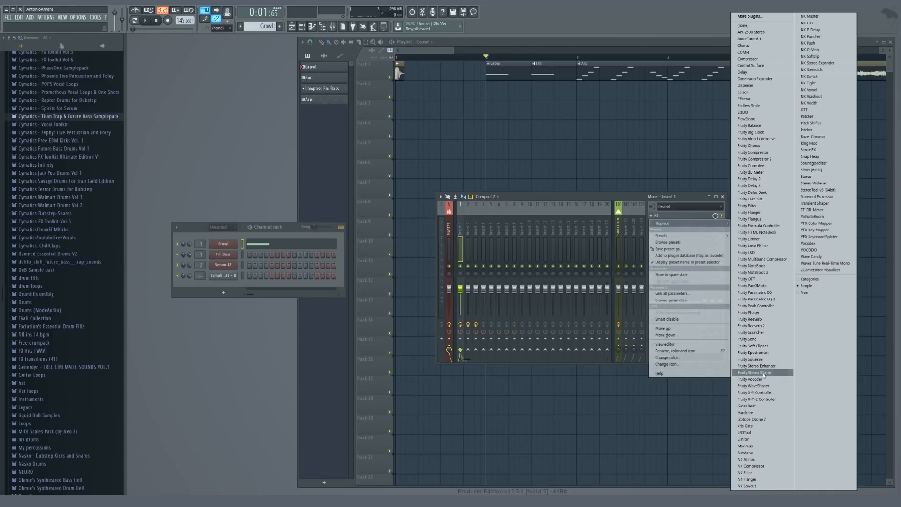
left_click(808, 243)
left_click_drag(526, 172, 253, 107)
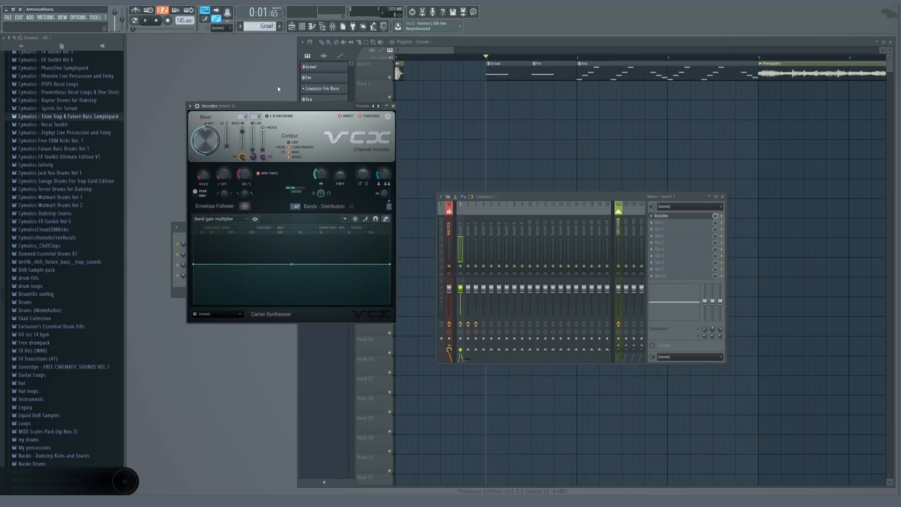
left_click_drag(315, 106, 588, 199)
key("Escape")
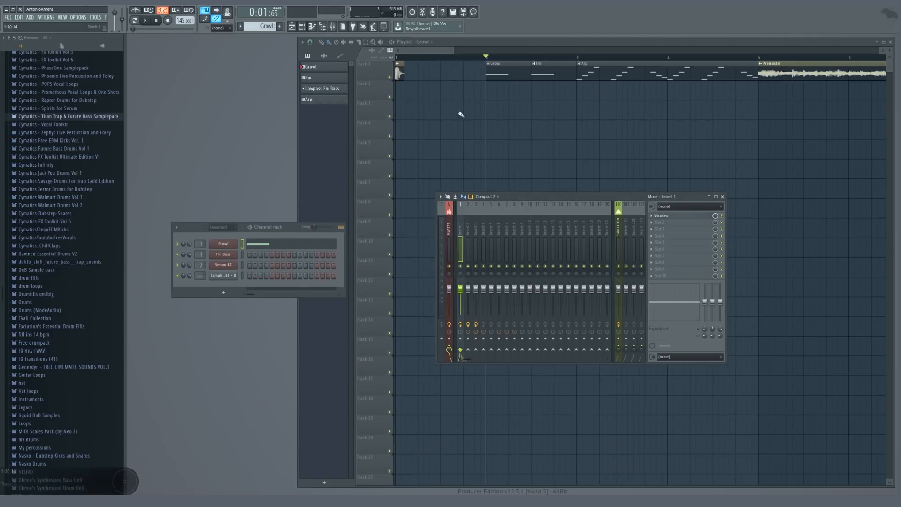
Play the Growl clip briefly, and audition the playlist from the start of the Fm clip
key("space")
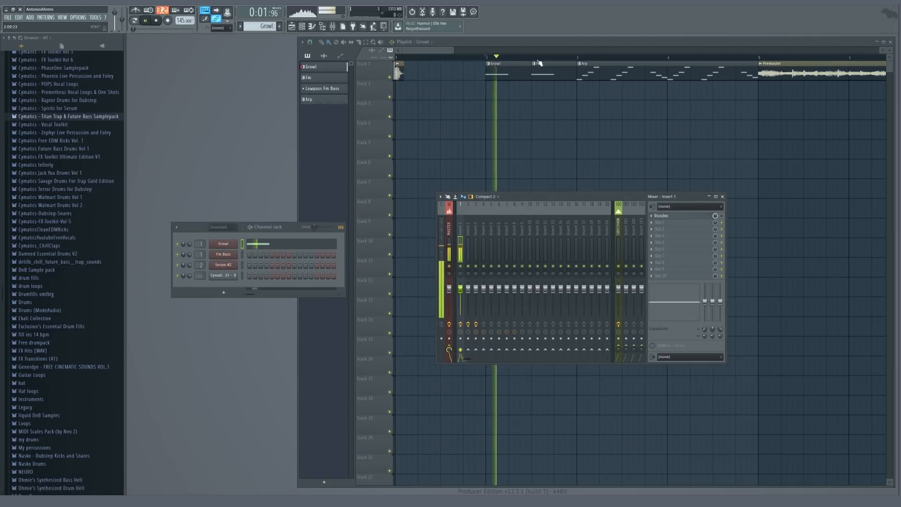
key("space")
left_click_drag(539, 59, 534, 57)
left_click(525, 58)
key("space")
key("space")
Reopen Growl's mixer track and play the playlist from the start of the Growl clip
left_click(200, 244)
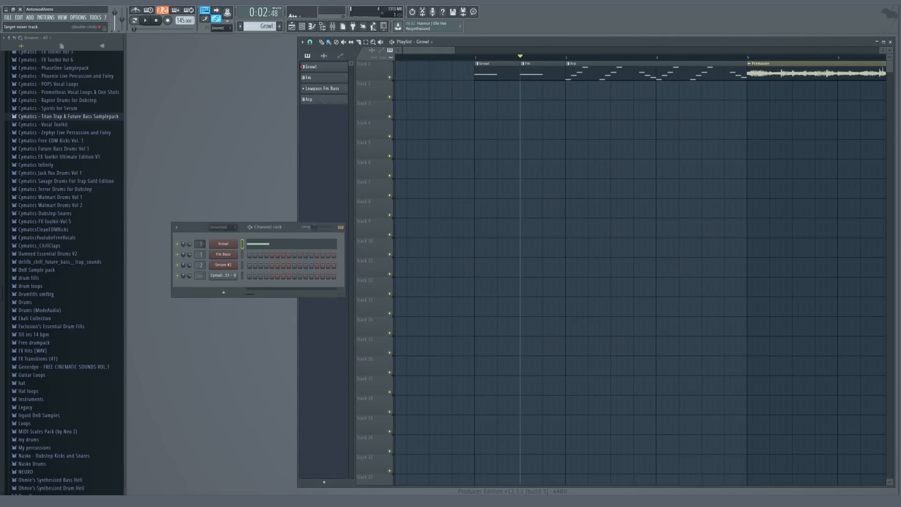
key("F9")
left_click_drag(510, 201, 544, 194)
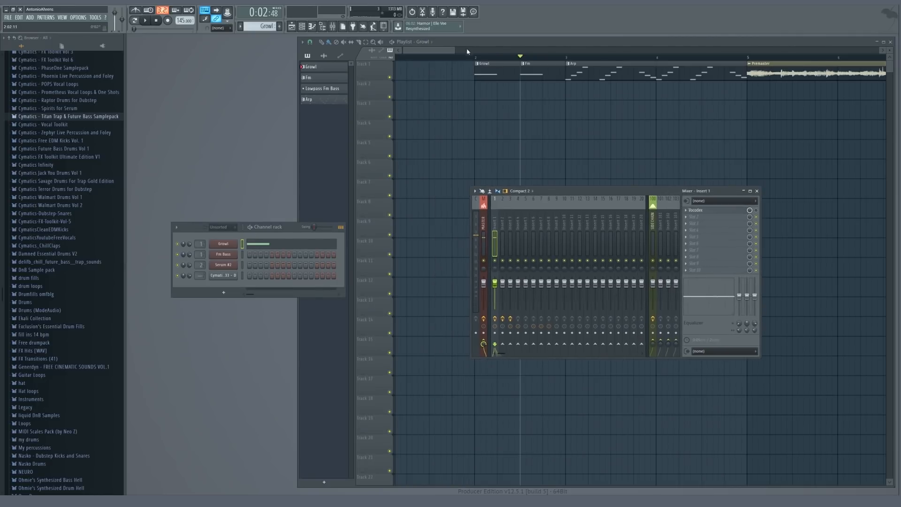
left_click(475, 57)
key("space")
key("space")
left_click(200, 244)
key("F9")
key("space")
key("space")
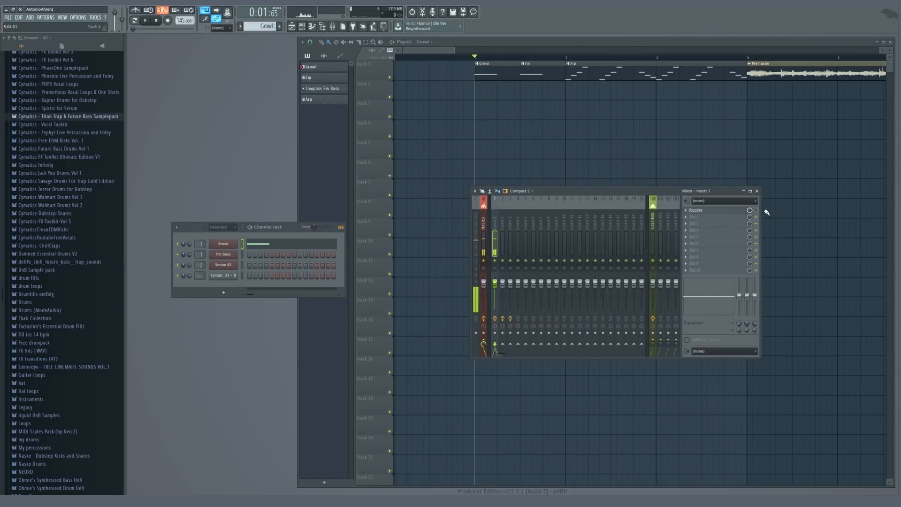
Open the Vocodex editor beside the mixer and adjust its wet level while auditioning Growl
left_click(695, 210)
key("space")
key("space")
left_click_drag(498, 200, 363, 182)
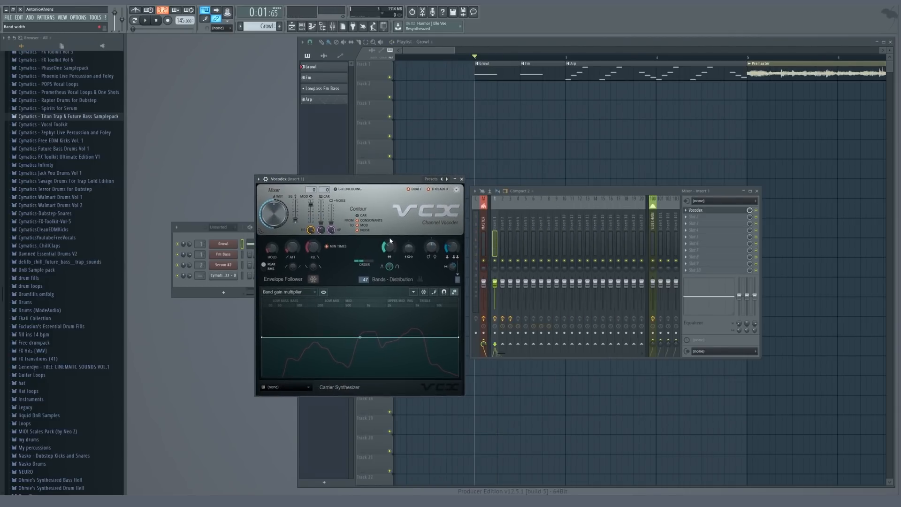
key("space")
key("space")
left_click_drag(273, 214, 273, 203)
key("space")
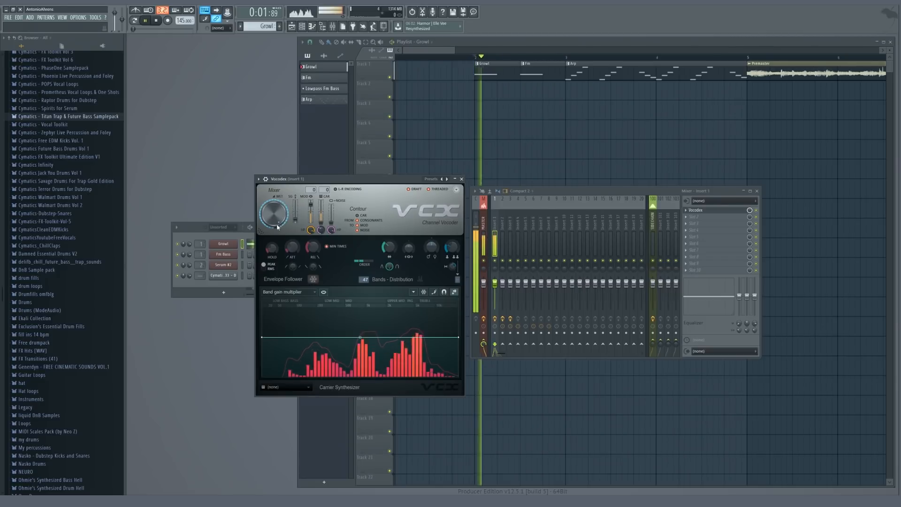
key("space")
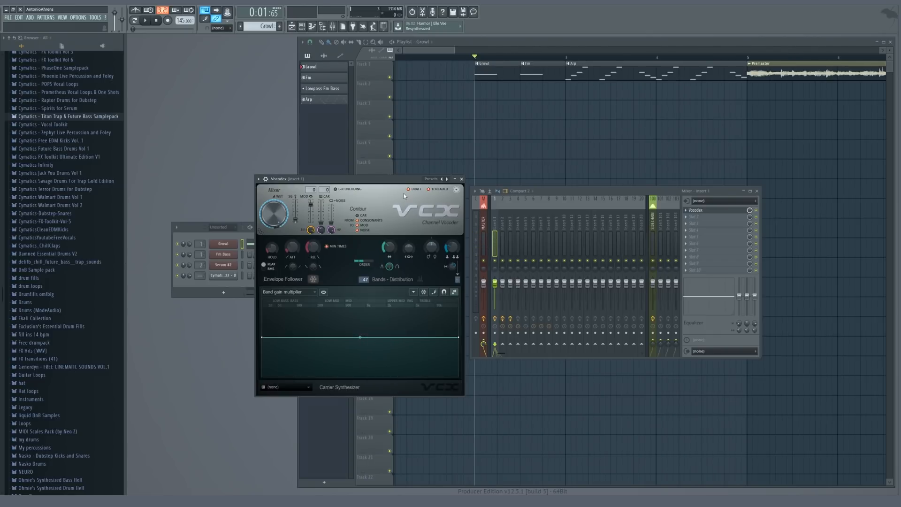
Turn off Vocodex's draft mode and play Growl through it
left_click_drag(409, 182, 361, 187)
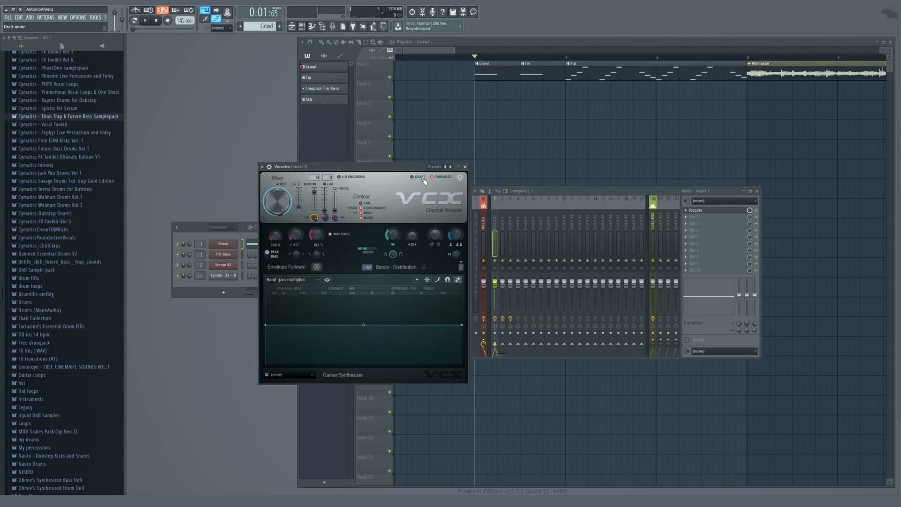
mouse_move(398, 167)
left_mouse_down()
mouse_move(371, 181)
mouse_move(407, 172)
mouse_move(391, 159)
mouse_move(371, 166)
mouse_move(414, 174)
mouse_move(441, 162)
mouse_move(361, 172)
mouse_move(406, 173)
left_mouse_up()
key("space")
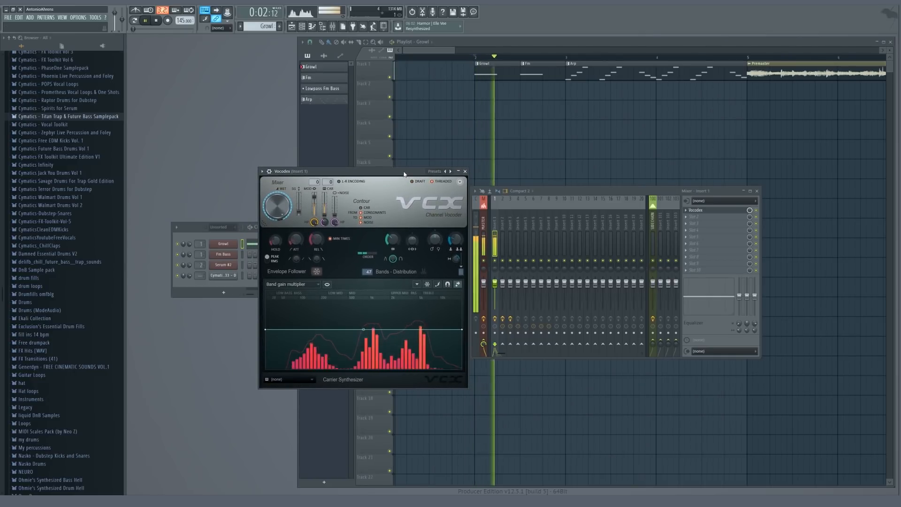
key("space")
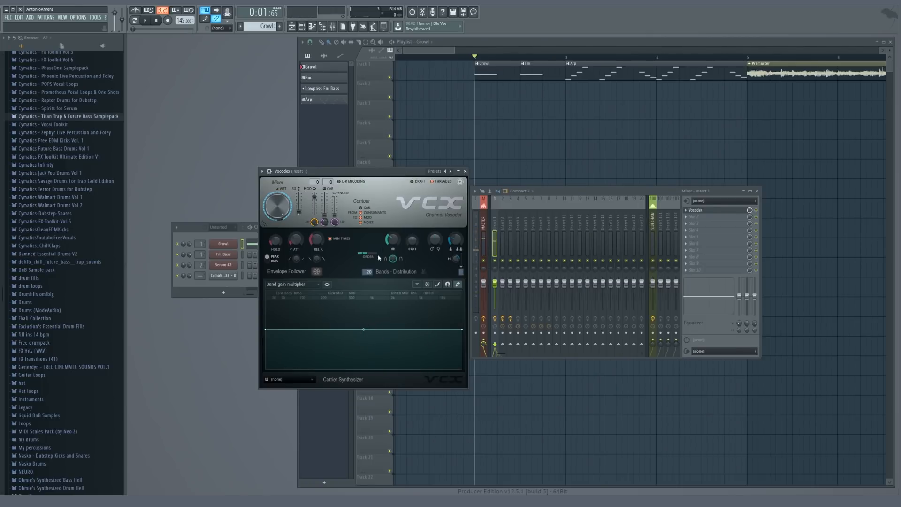
Reduce Vocodex to 20 bands and replay Growl several times
key("space")
key("space")
key("space")
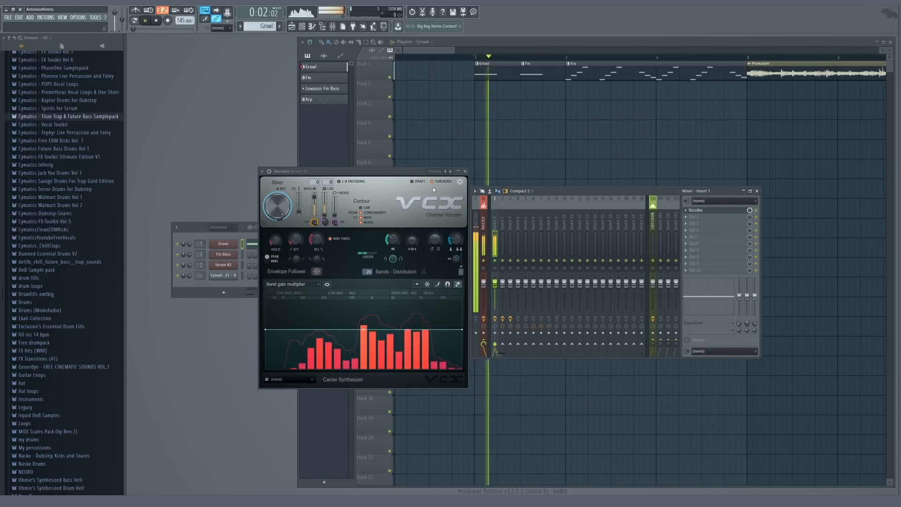
key("space")
left_click_drag(369, 173, 365, 156)
key("space")
key("space")
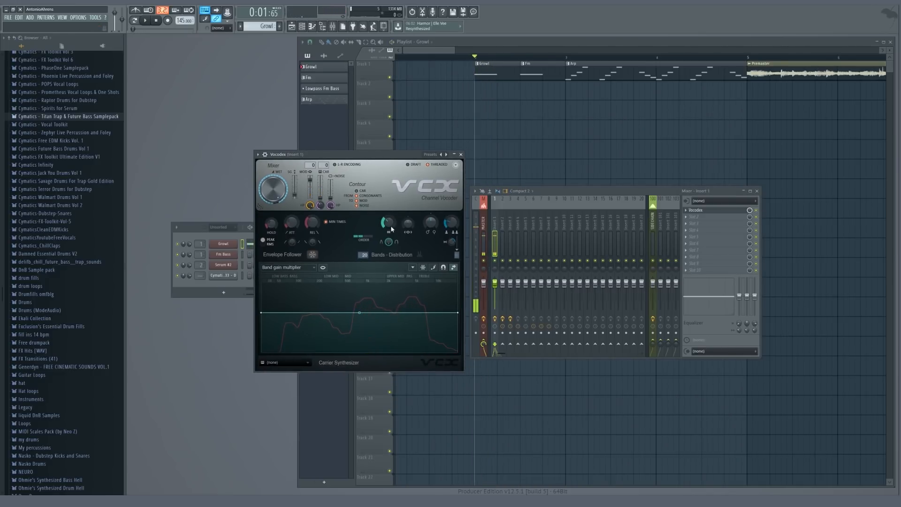
Increase Vocodex's band width and adjust the male/female shift knob while auditioning Growl
key("space")
key("space")
mouse_move(391, 225)
left_mouse_down()
mouse_move(390, 233)
mouse_move(390, 225)
left_mouse_up()
key("space")
key("space")
key("space")
key("space")
left_click_drag(431, 223, 435, 242)
key("space")
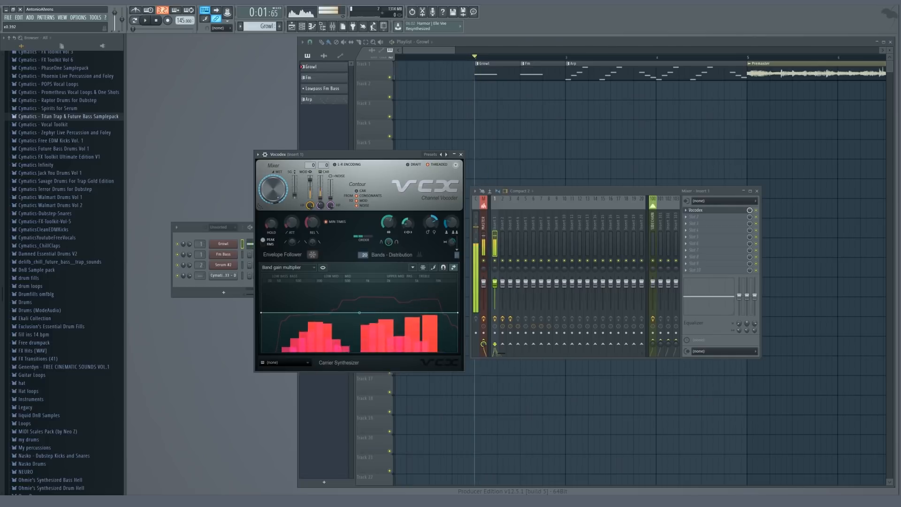
key("space")
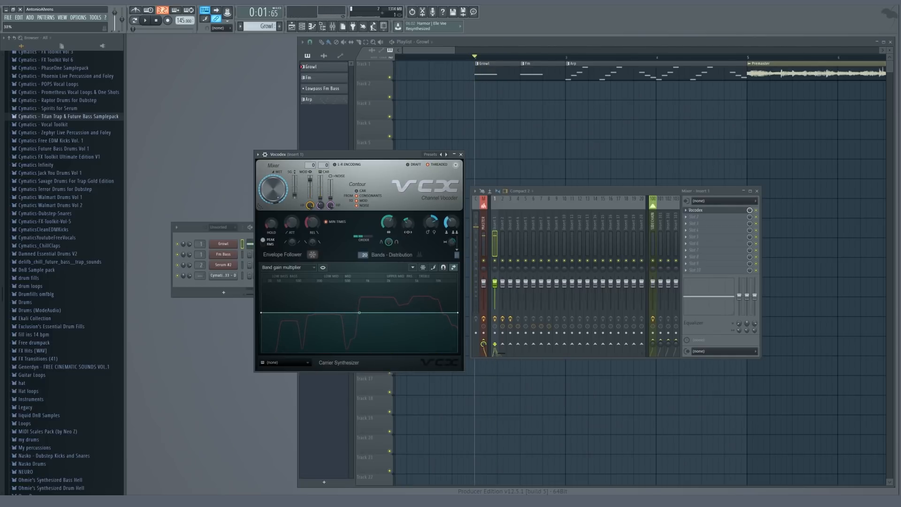
Audition different modulator unison settings in Vocodex while playing Growl
key("space")
key("space")
key("space")
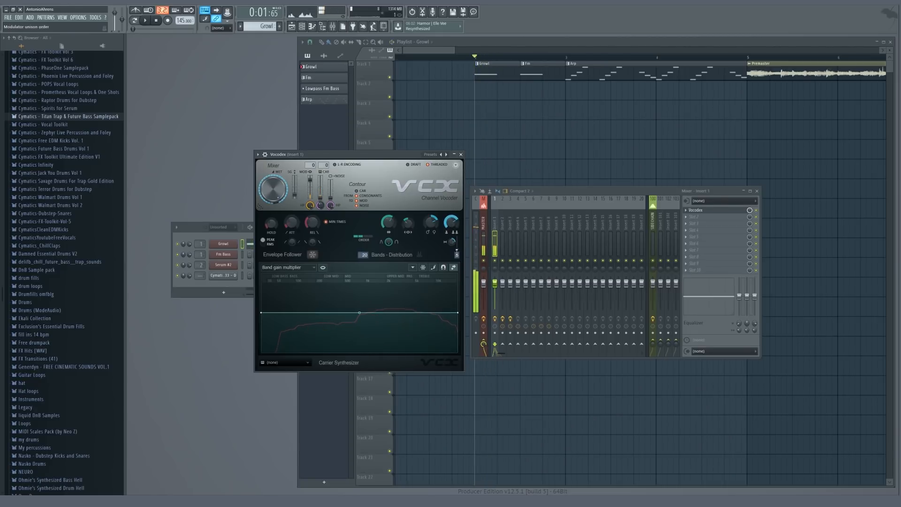
key("space")
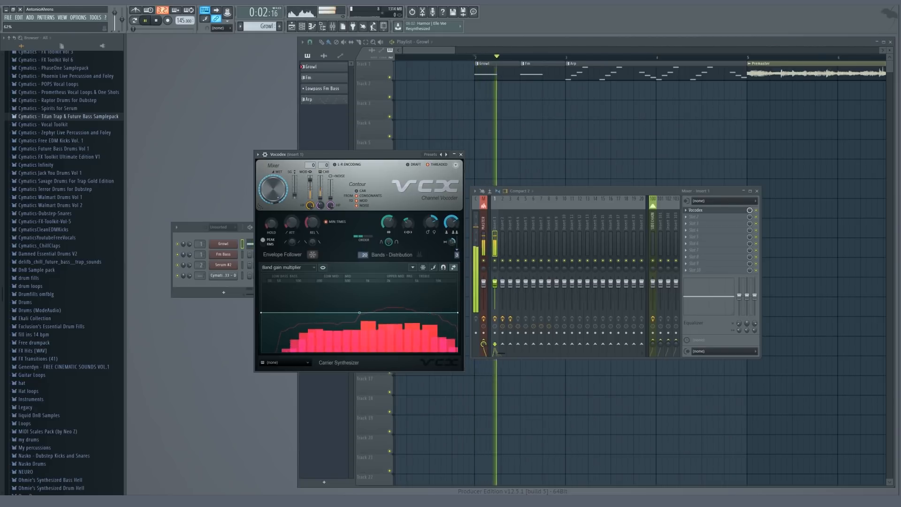
key("space")
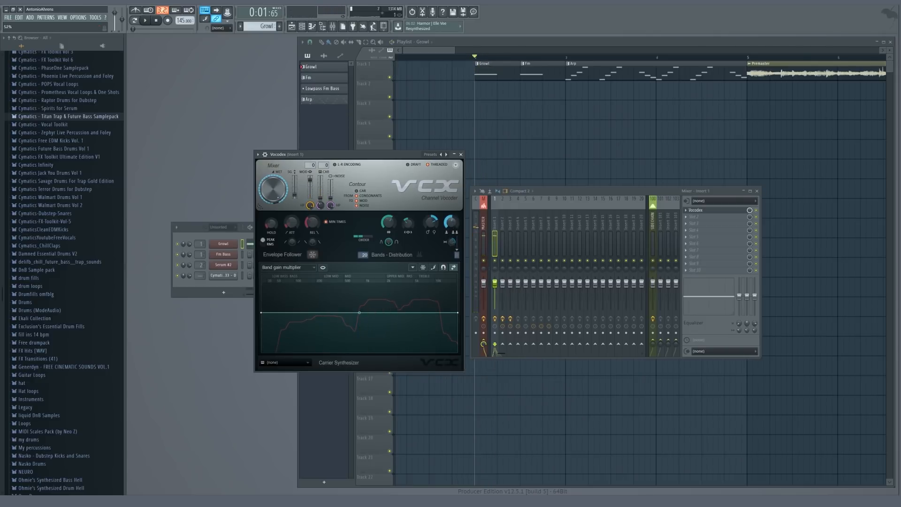
key("space")
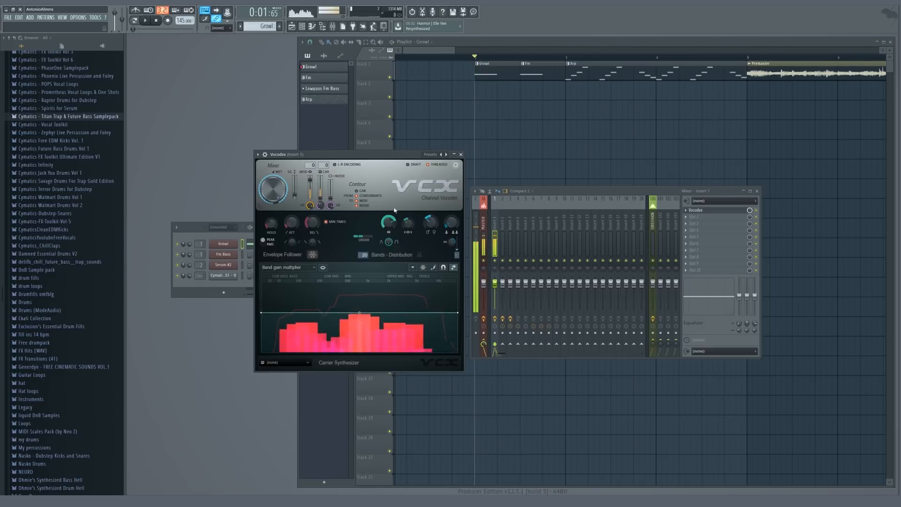
key("space")
Close the Vocodex window and load OTT into the second slot of Growl's mixer track
left_click(461, 154)
left_click(694, 216)
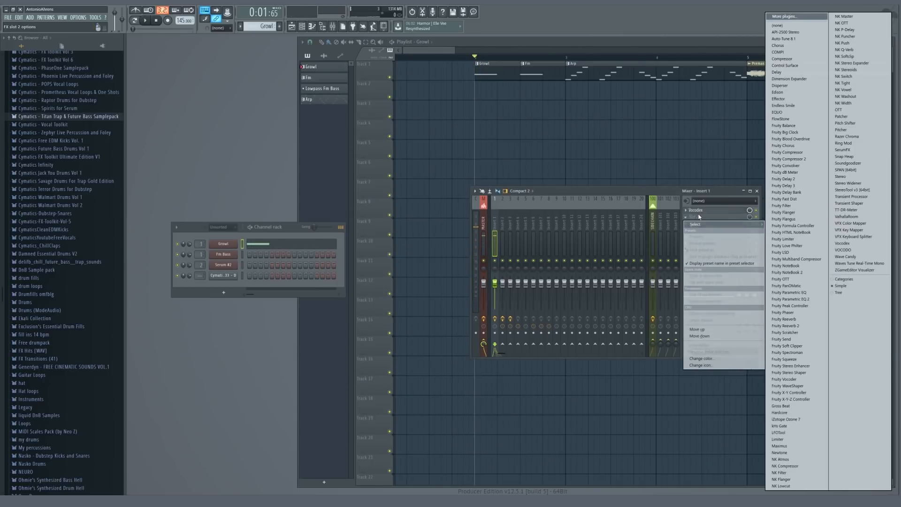
left_click(832, 110)
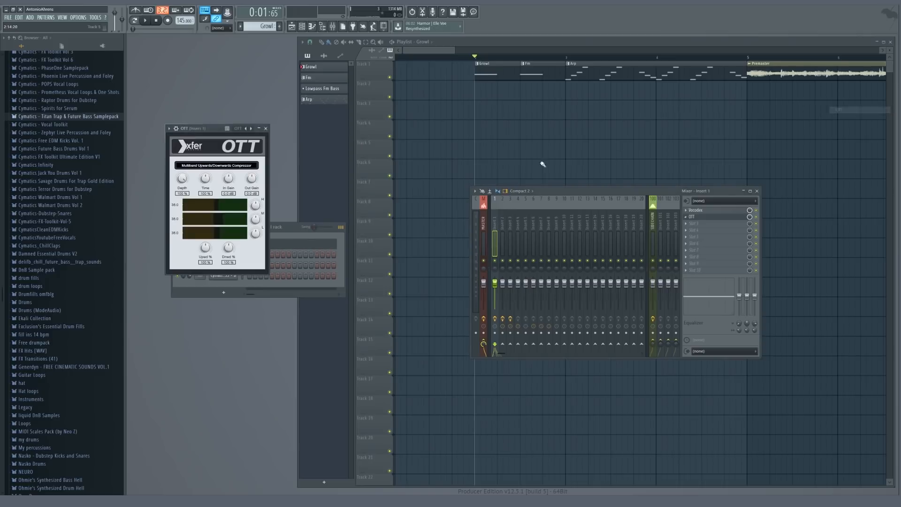
Play Growl through Vocodex and OTT, and close the OTT window
key("space")
left_click(719, 217)
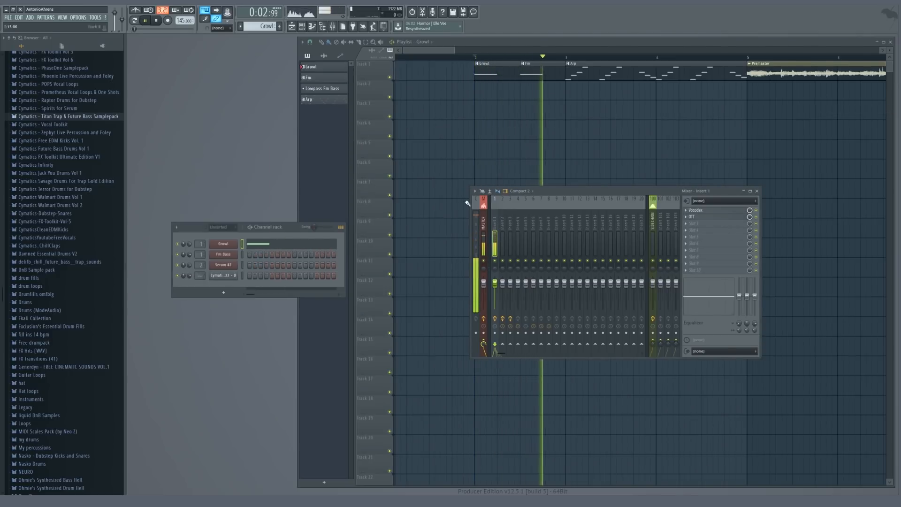
left_click(718, 217)
key("space")
left_click(719, 218)
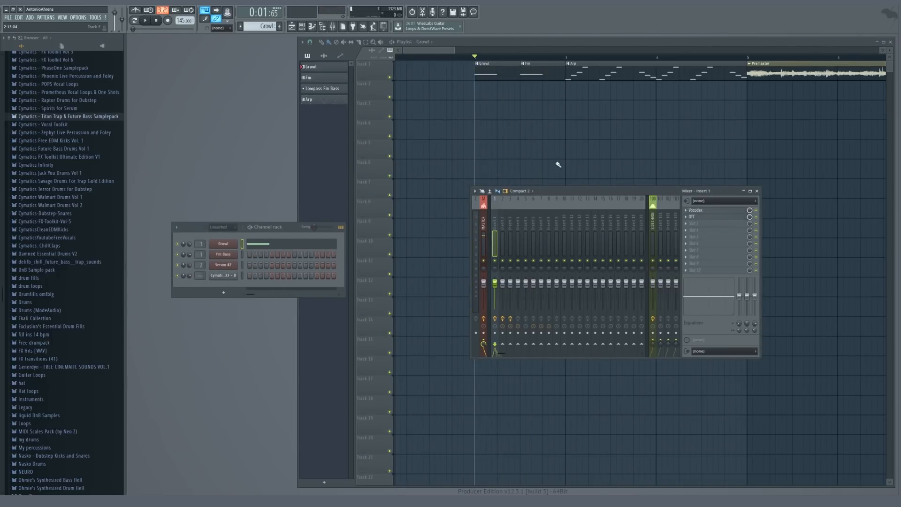
Close the mixer and set the playback position to the start of the Fm clip in the playlist
left_click_drag(546, 191, 447, 179)
key("F9")
scroll(480, 58, "down", 3)
left_click(466, 57)
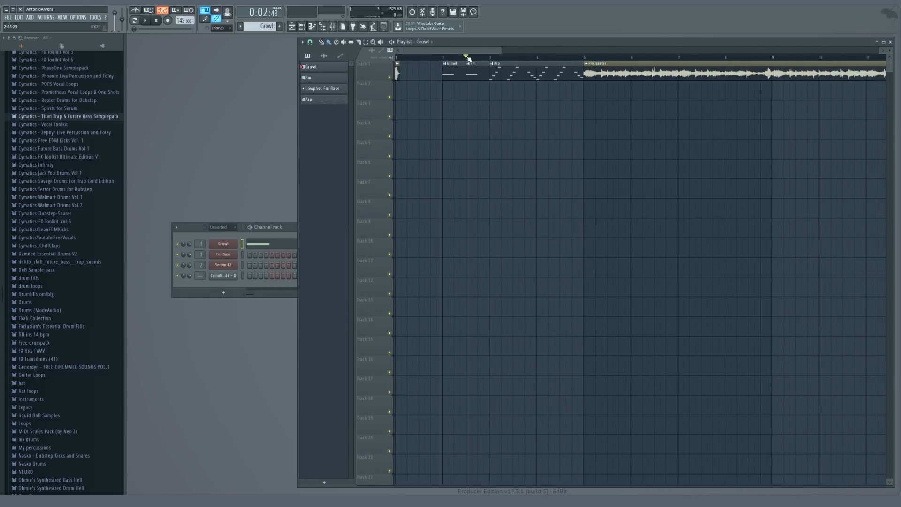
Select the Fm clip's pattern in the playlist, open the Fm Bass channel's mixer track and play the clip
scroll(466, 57, "up", 5)
left_click(471, 62)
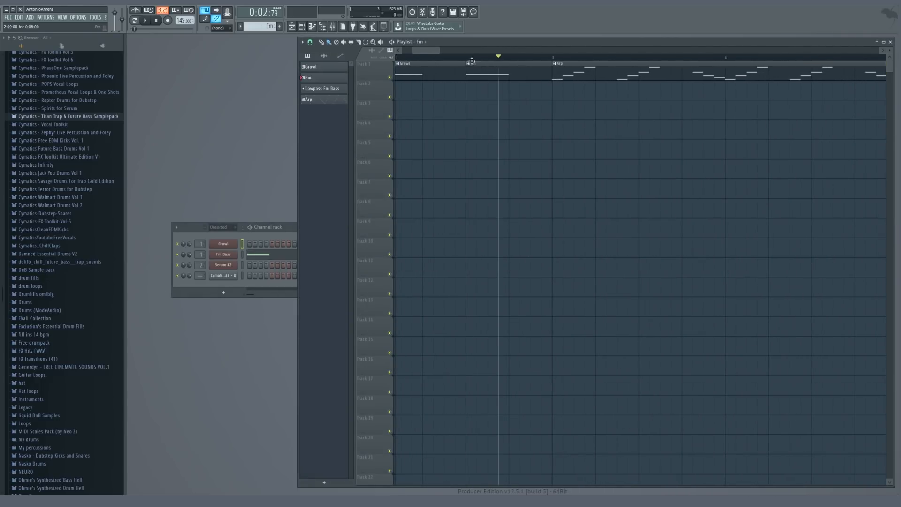
double_click(201, 254)
key("space")
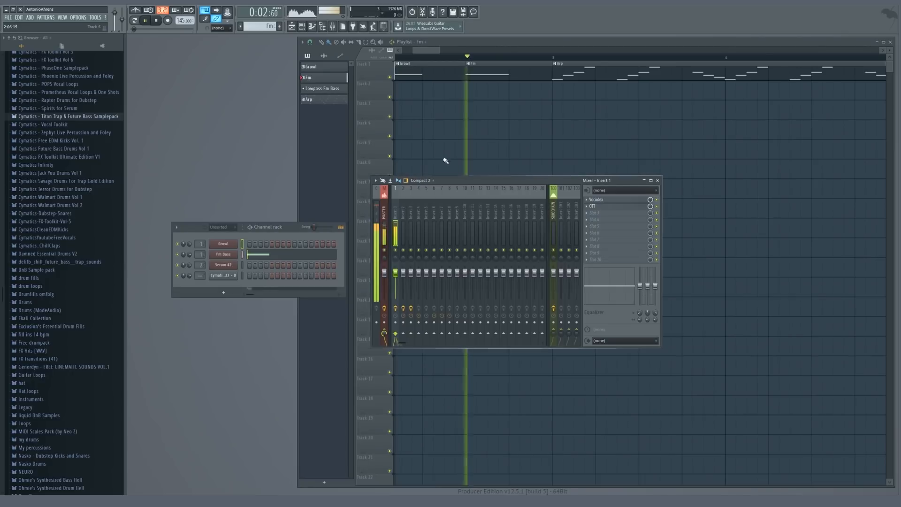
key("space")
key("space")
key("space")
Open Vocodex on Insert 1 and audition different band width settings while playing the Fm bass
left_click(634, 201)
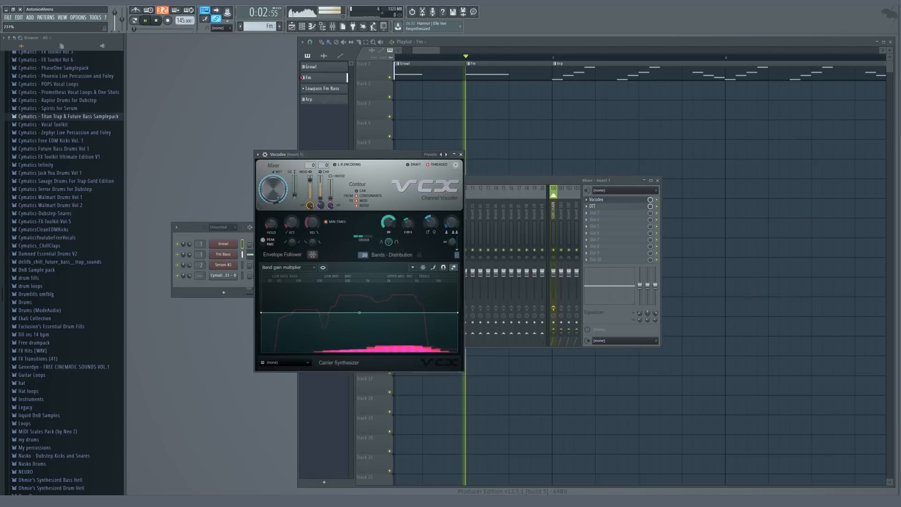
key("space")
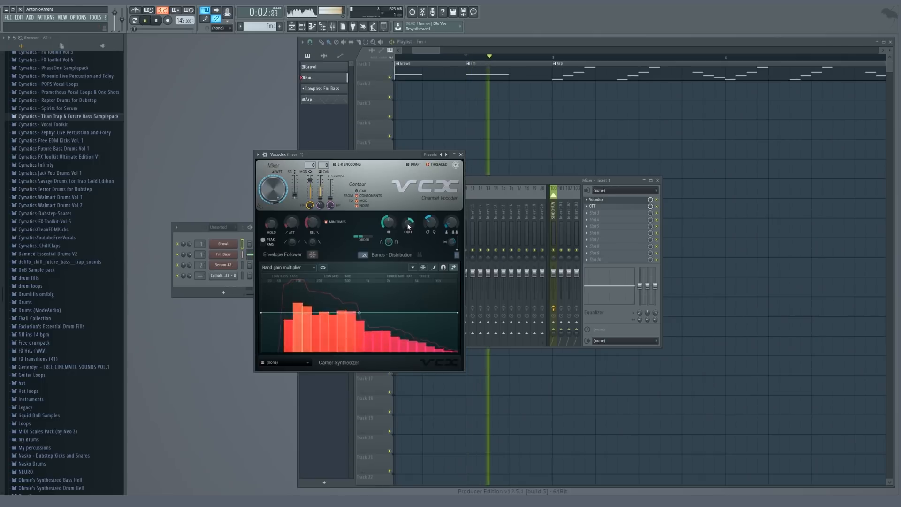
key("space")
key("space")
key("space")
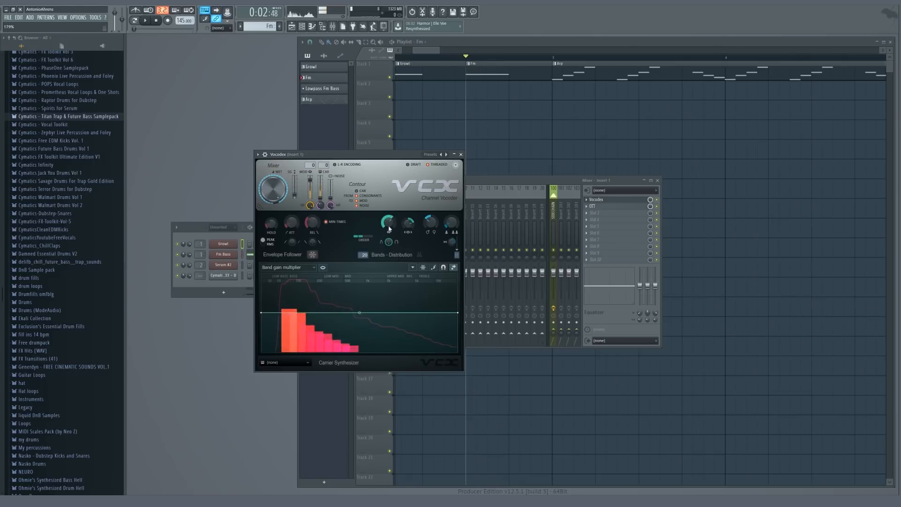
key("space")
key("space")
Raise the modulator pitch shift in Vocodex to about +855 cents while repeatedly playing the Fm bass, and close the window
left_click_drag(429, 223, 430, 201)
key("space")
key("space")
key("space")
key("space")
key("space")
key("space")
key("space")
key("space")
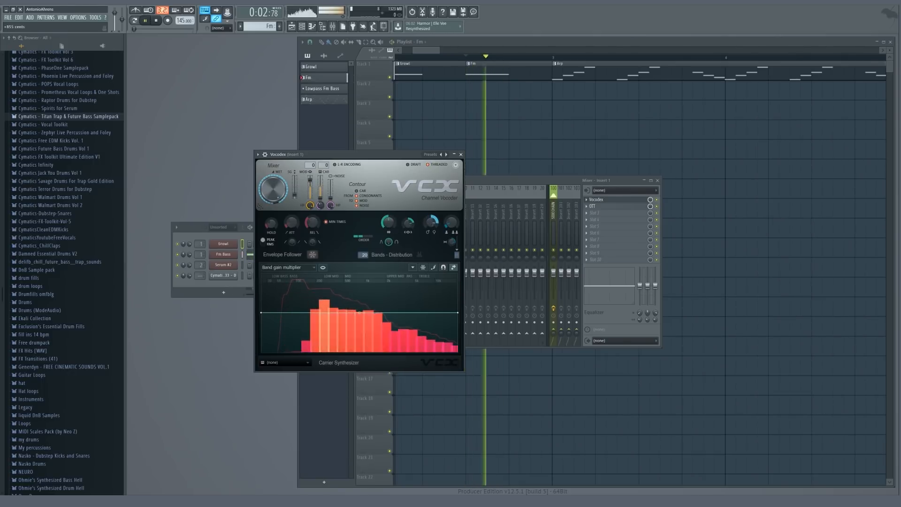
key("Escape")
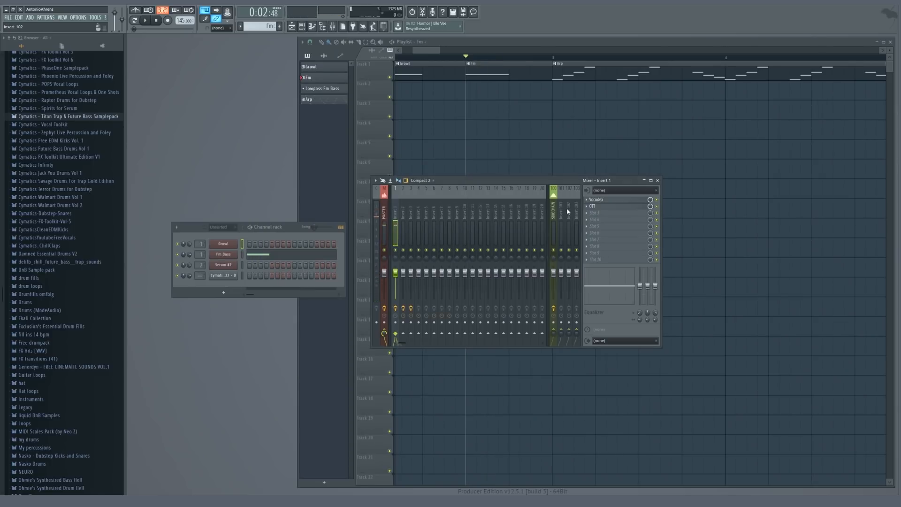
Look over the OTT and Vocodex effects on Insert 1, and close the mixer
left_click(606, 209)
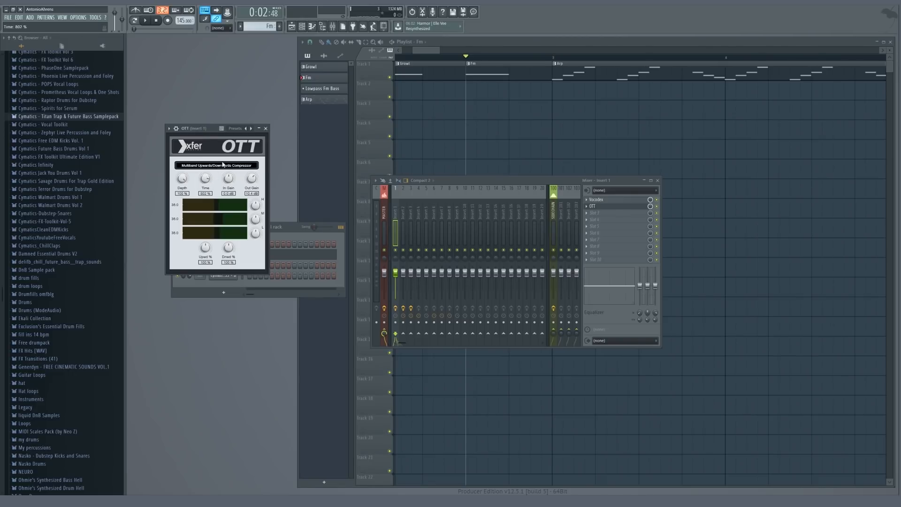
left_click(601, 200)
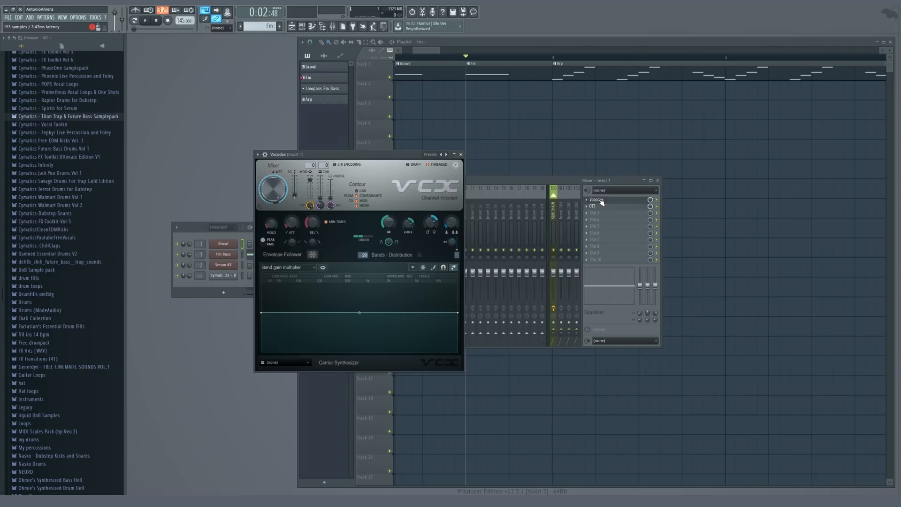
left_click(602, 203)
left_click(592, 206)
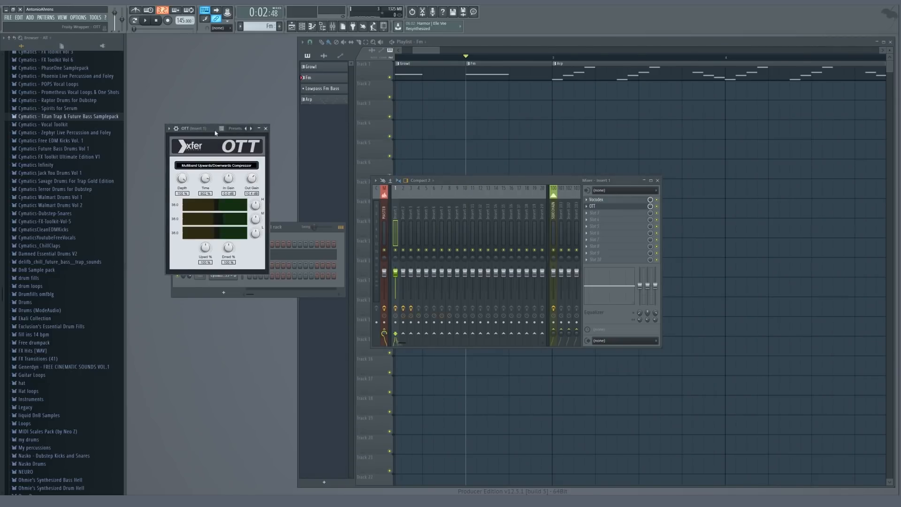
left_click_drag(212, 131, 594, 267)
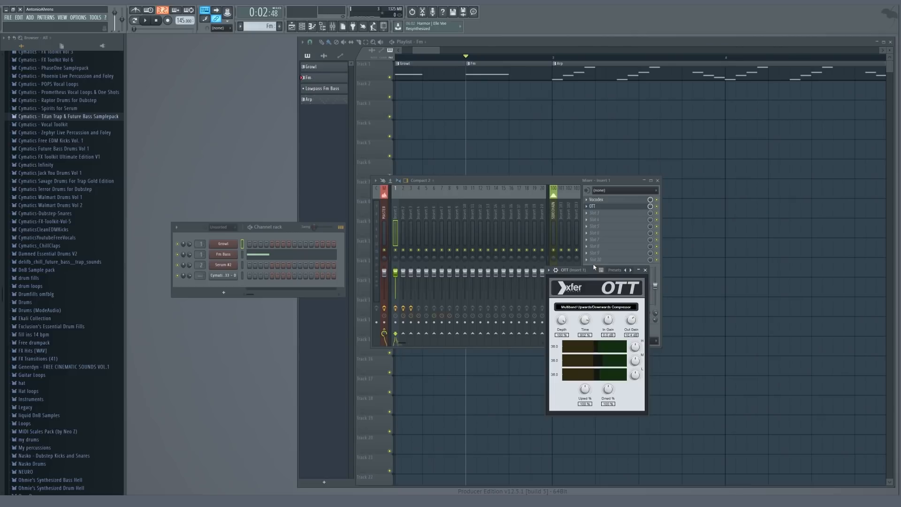
key("Escape")
left_click(602, 212)
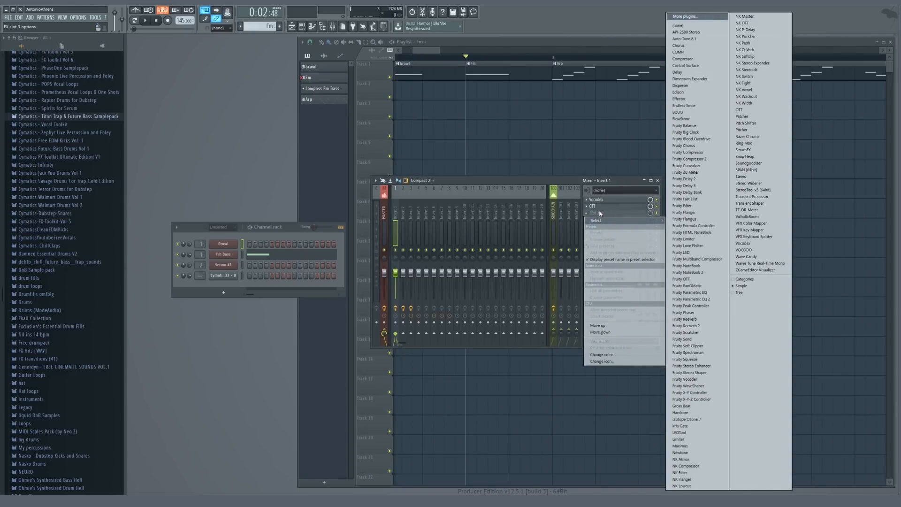
left_click(611, 215)
key("F9")
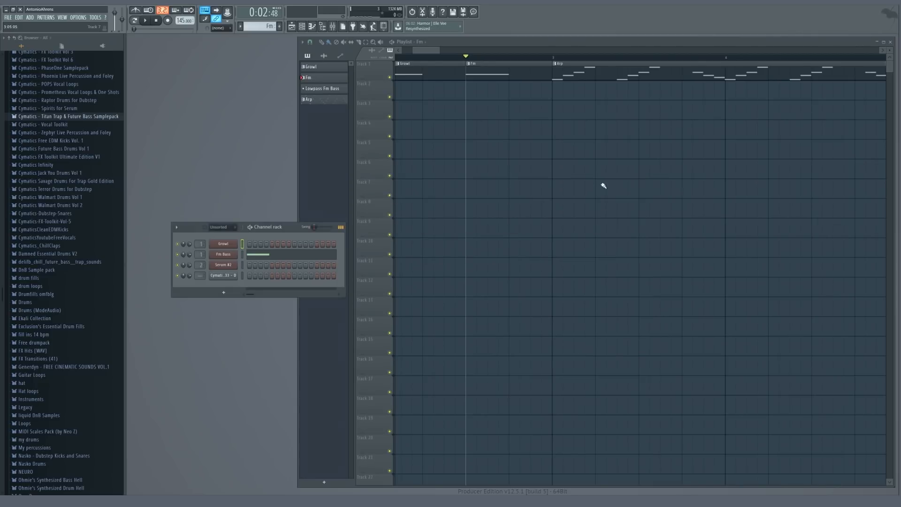
Play the song from the start of the Fm clip with the mixer closed
scroll(584, 140, "down", 4)
left_click(478, 56)
key("space")
key("space")
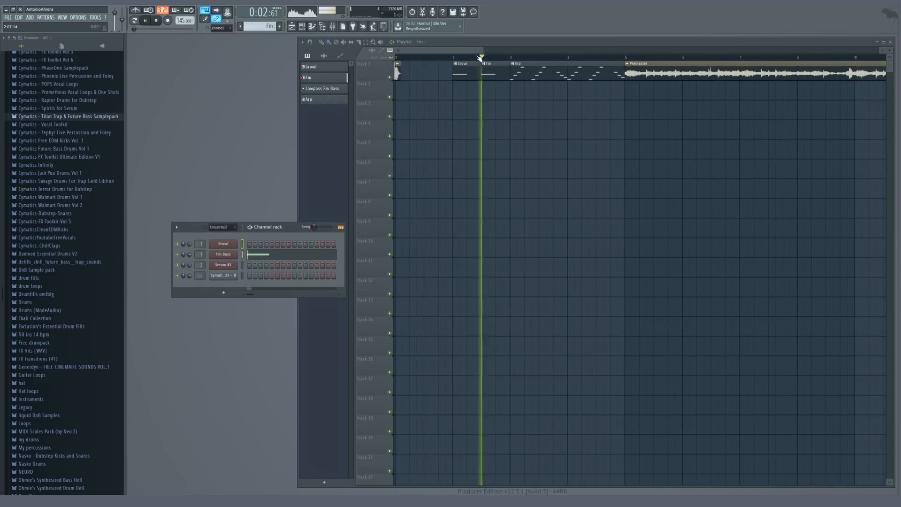
Select the Arp clip's pattern, bring the channel rack in front of the playlist and play Arp in pattern mode
left_click(456, 57)
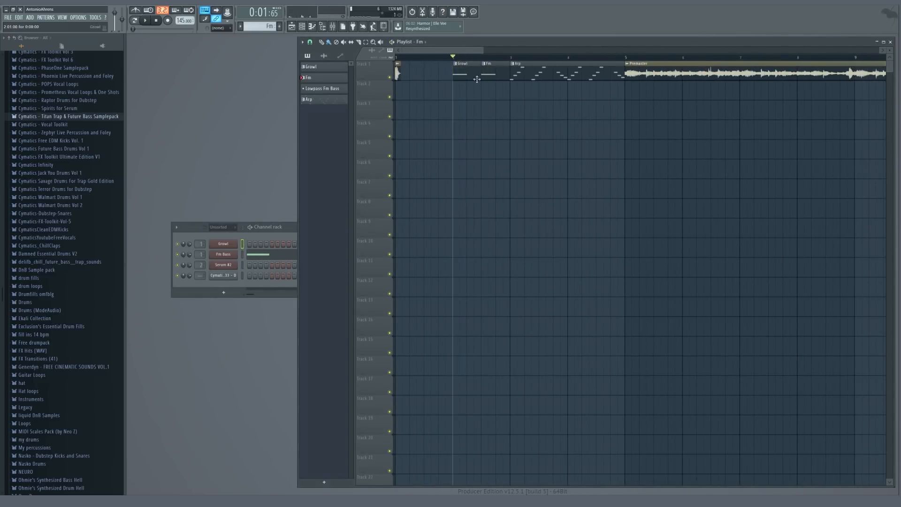
left_click(511, 57)
left_click(519, 62)
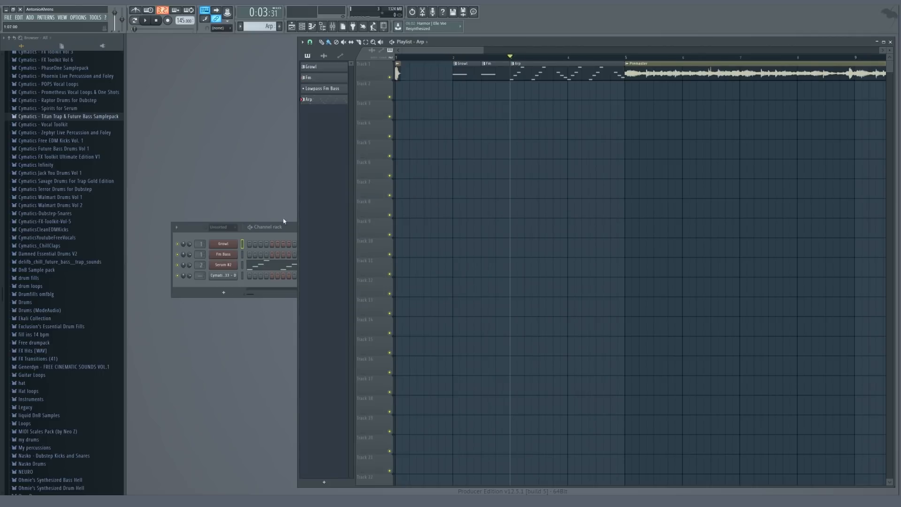
left_click_drag(284, 223, 377, 211)
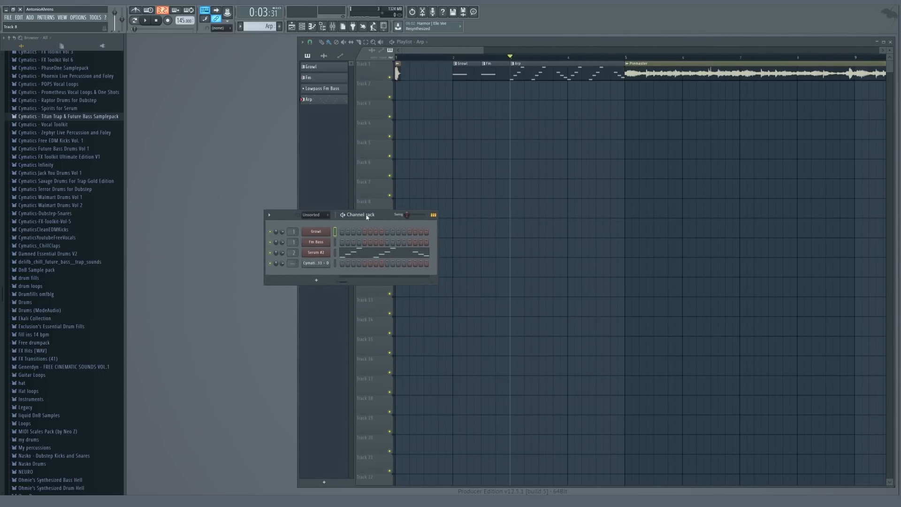
key("space")
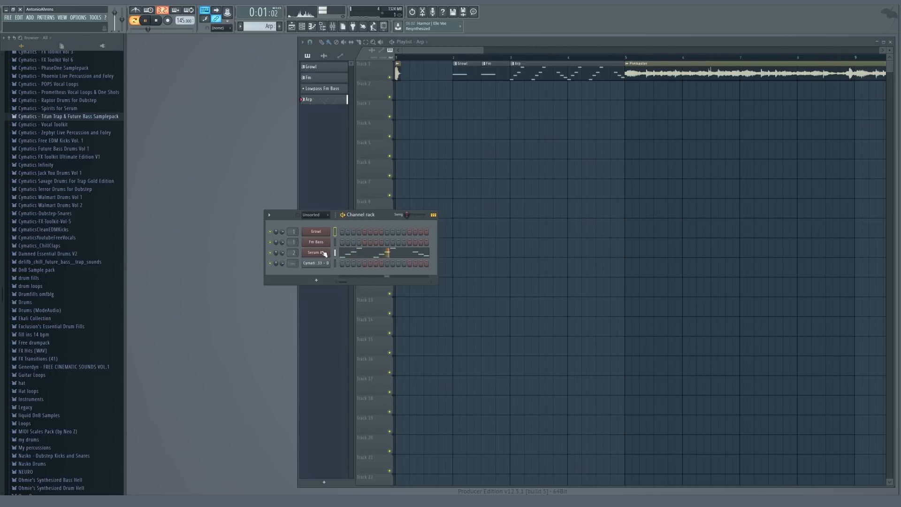
key("space")
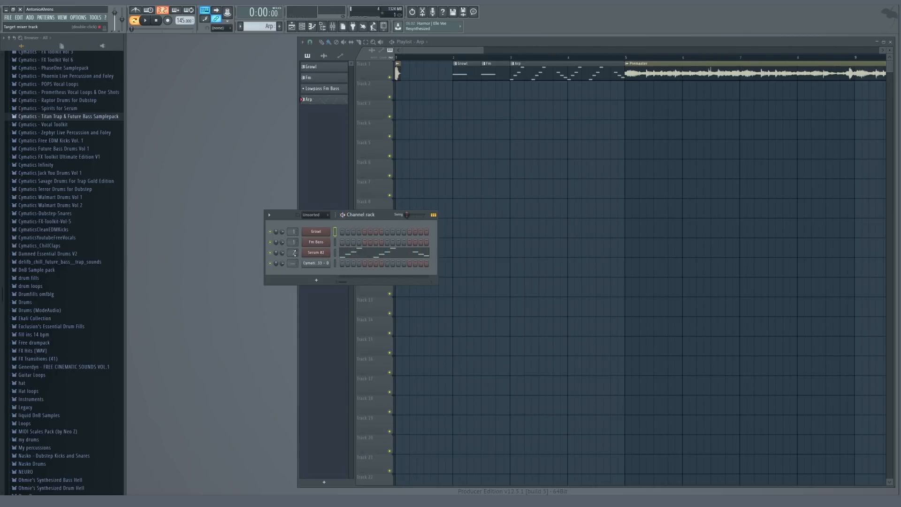
Load Fruity Reverb 2 into the second slot of Arp's mixer track, Insert 2, and place its window over the mixer
key("F9")
left_click(584, 206)
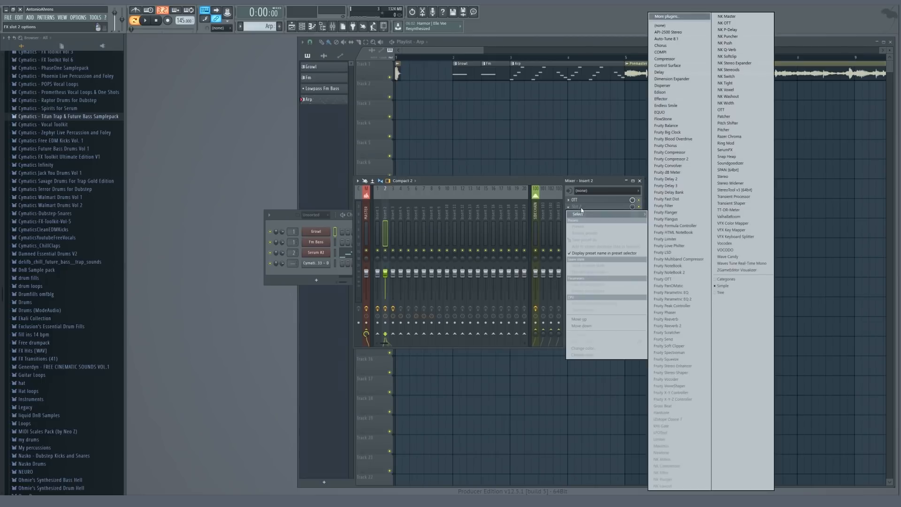
left_click(672, 330)
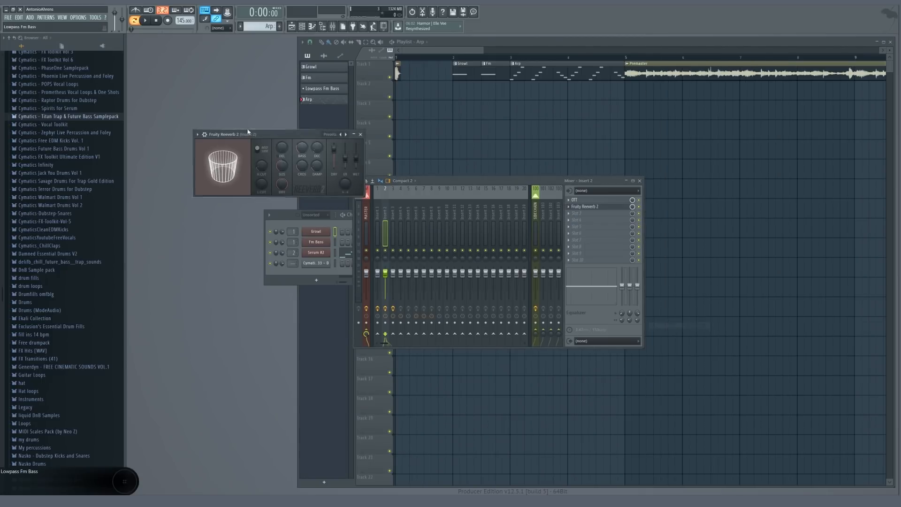
left_click_drag(249, 129, 570, 197)
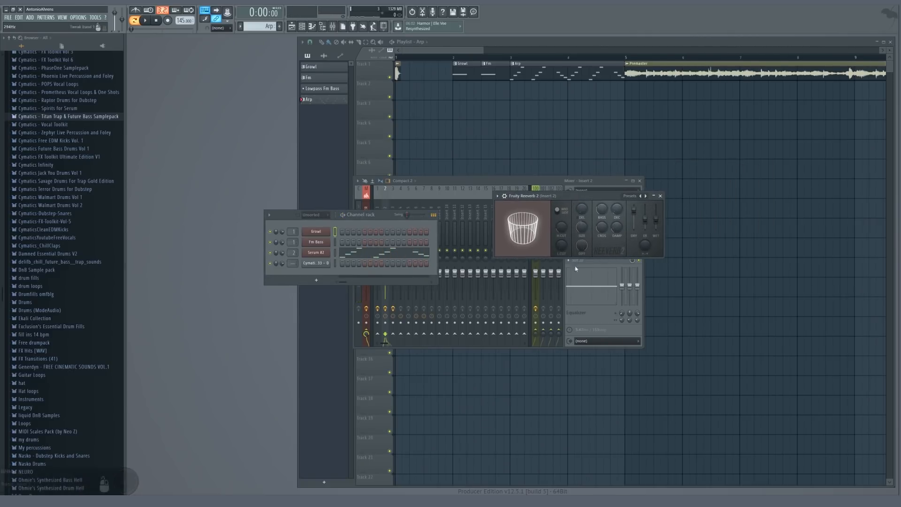
Audition different high damping frequencies in Fruity Reverb 2 while playing the Arp pattern
mouse_move(616, 228)
left_mouse_down()
mouse_move(616, 207)
mouse_move(616, 234)
mouse_move(616, 206)
mouse_move(616, 220)
left_mouse_up()
key("space")
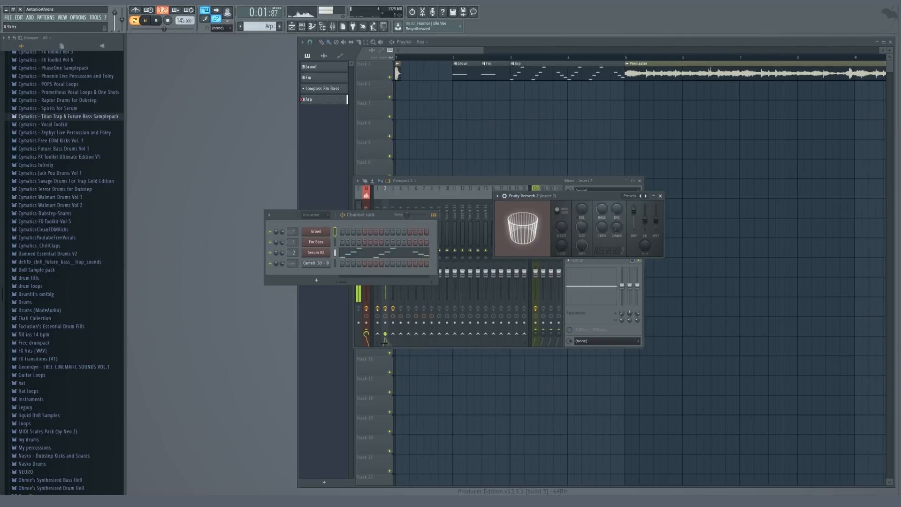
key("space")
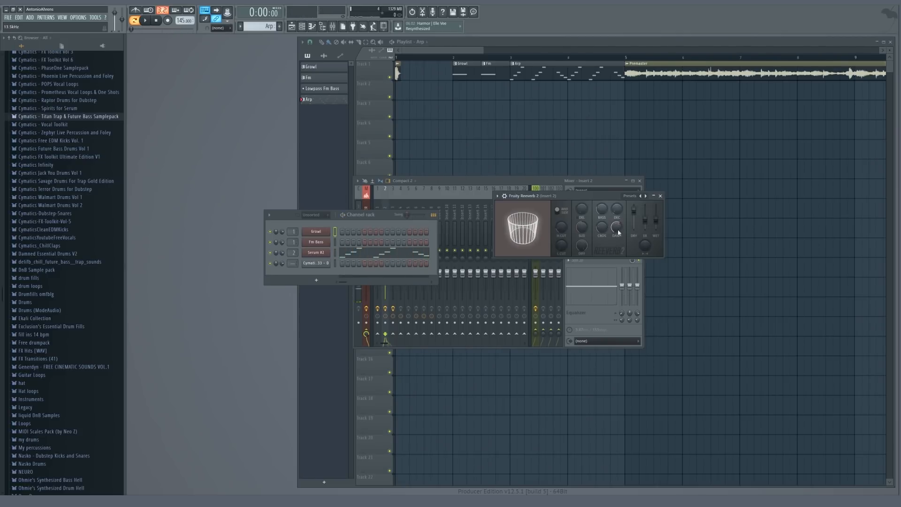
left_click_drag(616, 228, 616, 239)
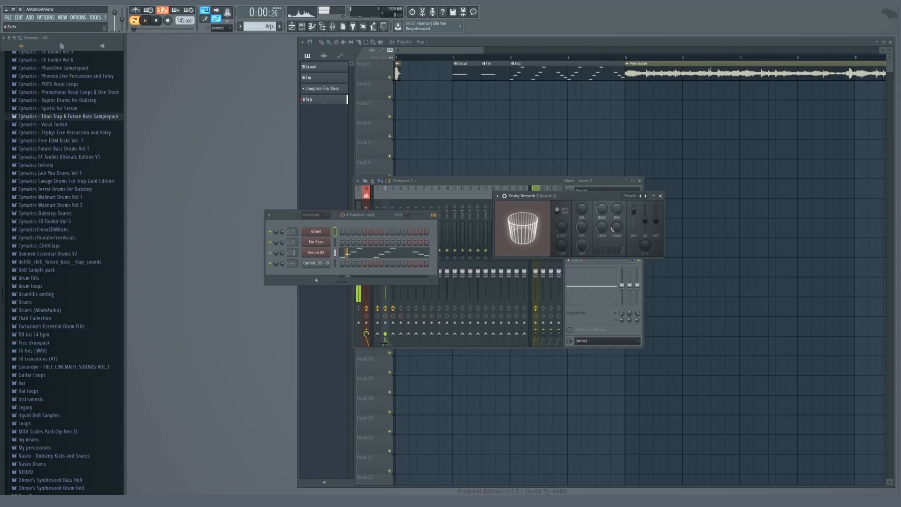
key("space")
key("space")
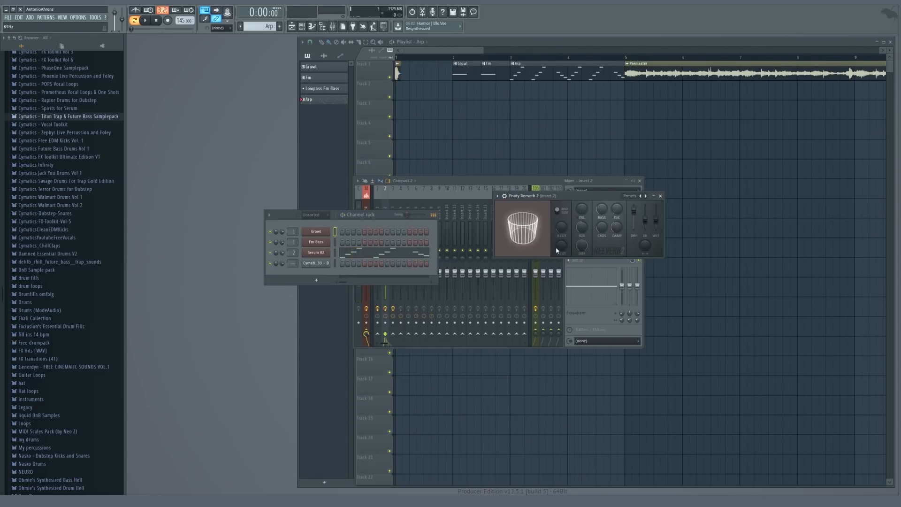
Reduce the reverb's room size and reset its dry and wet levels while playing Arp, and close the reverb
left_click_drag(561, 246, 582, 214)
key("space")
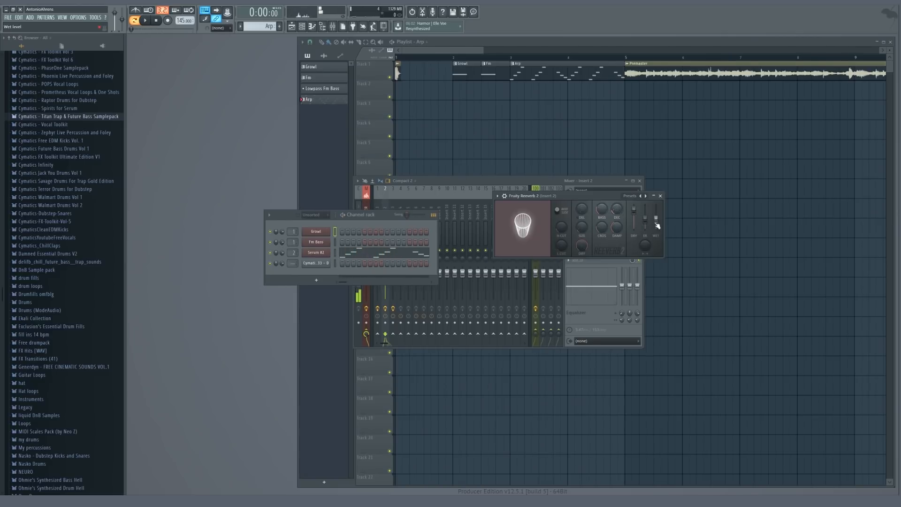
right_click(635, 219)
left_click(641, 223)
right_click(656, 217)
left_click(659, 220)
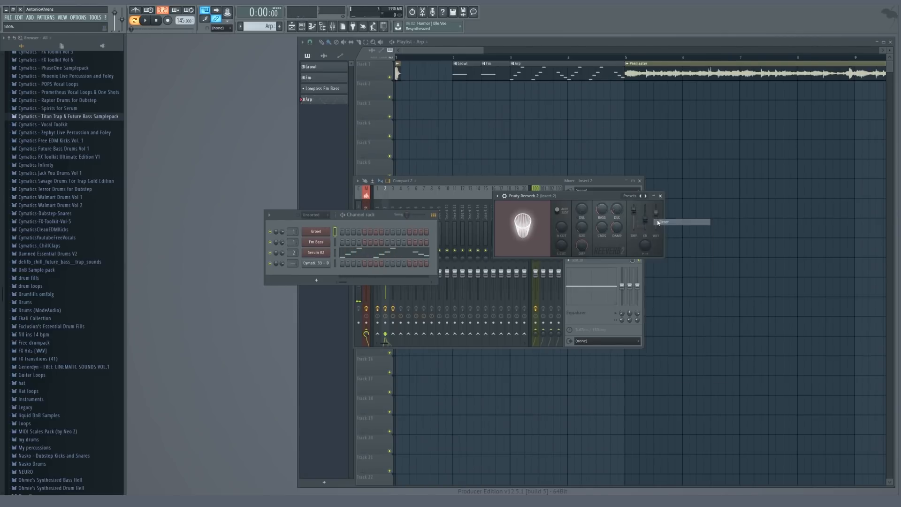
key("space")
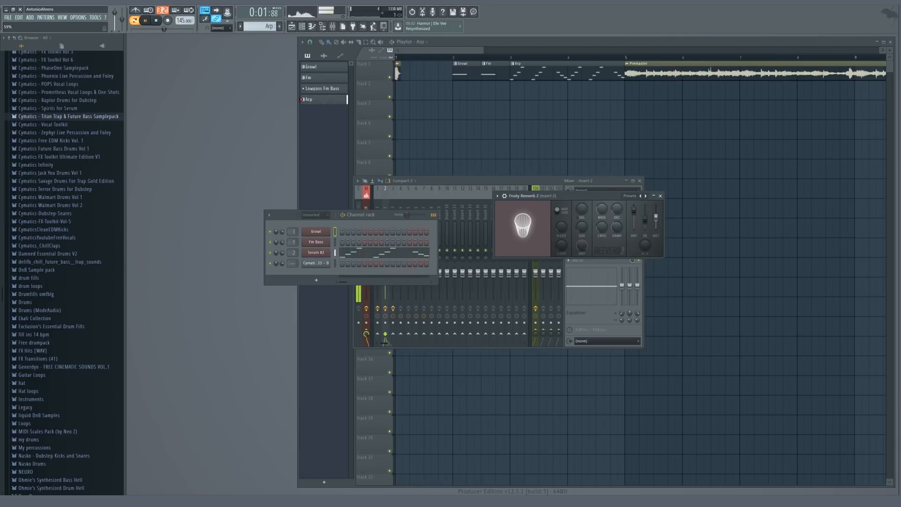
left_click(661, 196)
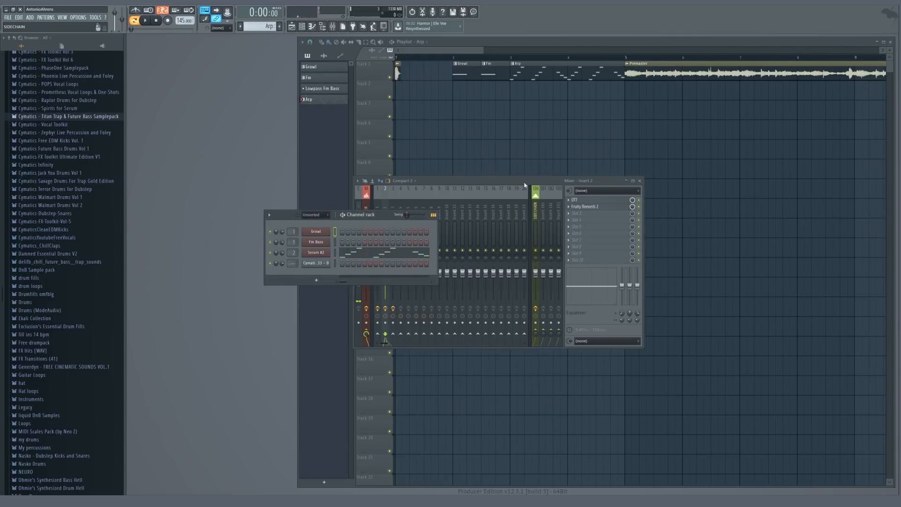
Lower the wet level of Fruity Reverb 2 to about 34% while Arp plays, and close its window
key("space")
left_click(578, 194)
left_click(594, 208)
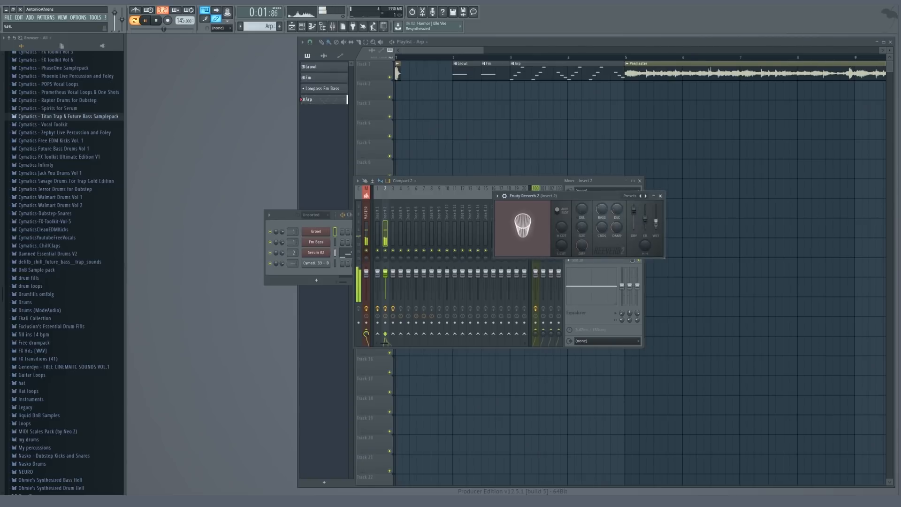
left_click(660, 195)
left_click(594, 214)
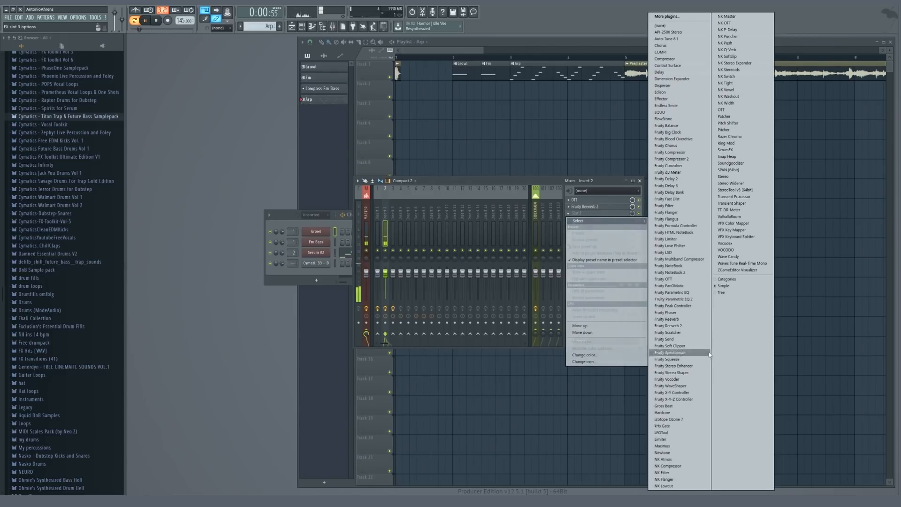
left_click(586, 176)
key("space")
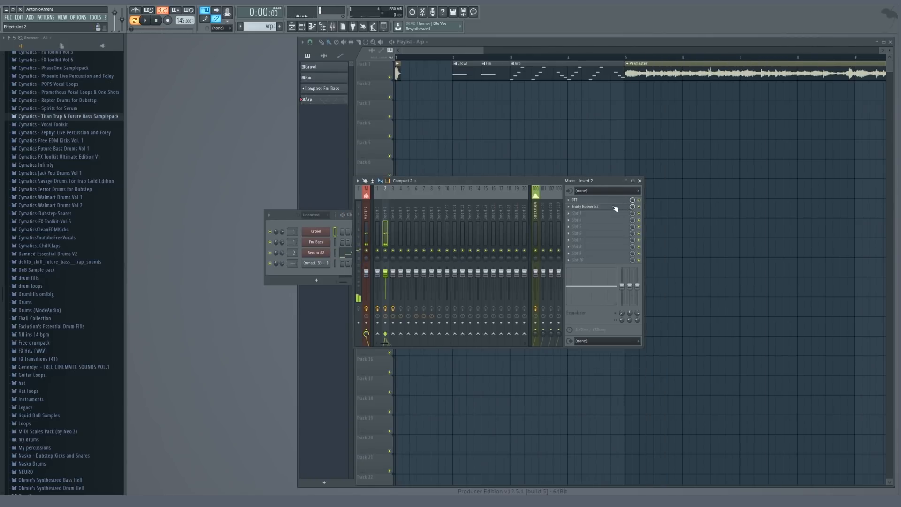
Move Fruity Reverb 2 down one slot on Insert 2 and load Fruity Delay 2 into the second slot
scroll(613, 206, "down", 1)
left_click(593, 207)
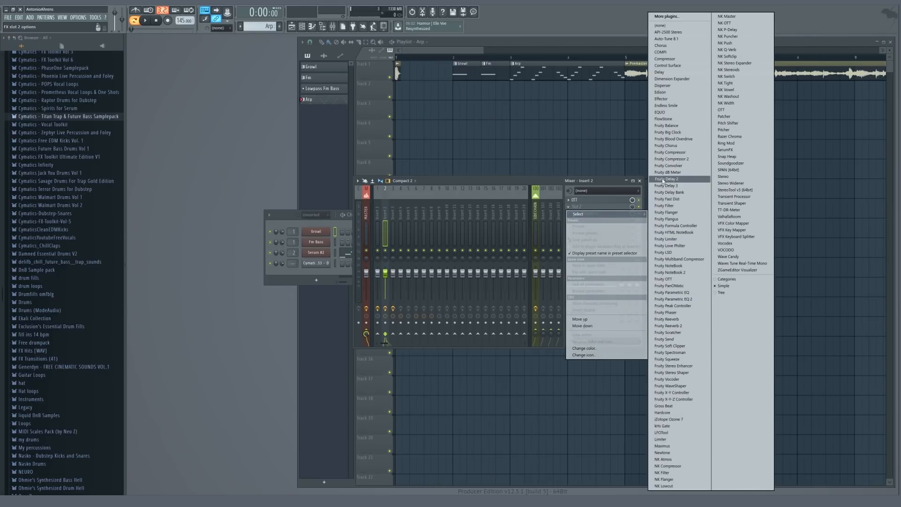
left_click(666, 179)
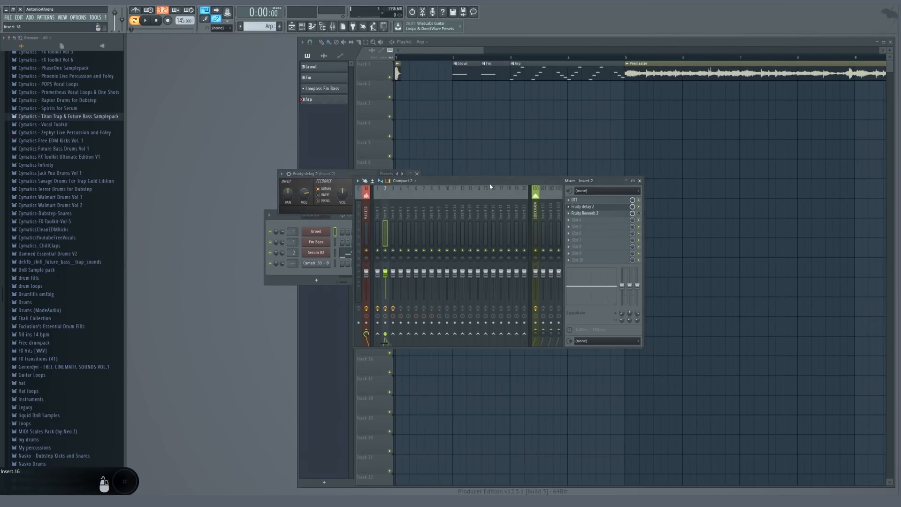
Set Fruity Delay 2's feedback mode to ping-pong and shift its input panning, with its window clear of the mixer, and play Arp
left_click_drag(600, 181, 687, 243)
left_click_drag(336, 173, 343, 208)
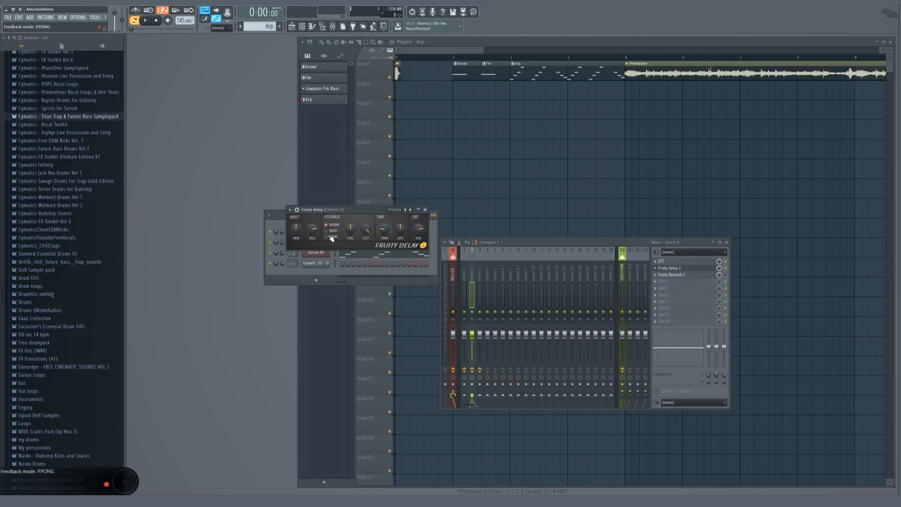
key("space")
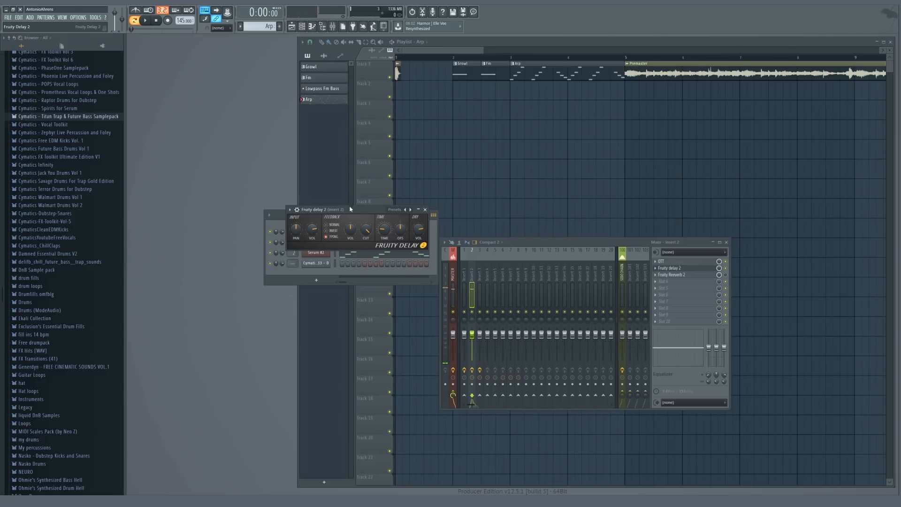
left_click_drag(350, 209, 568, 198)
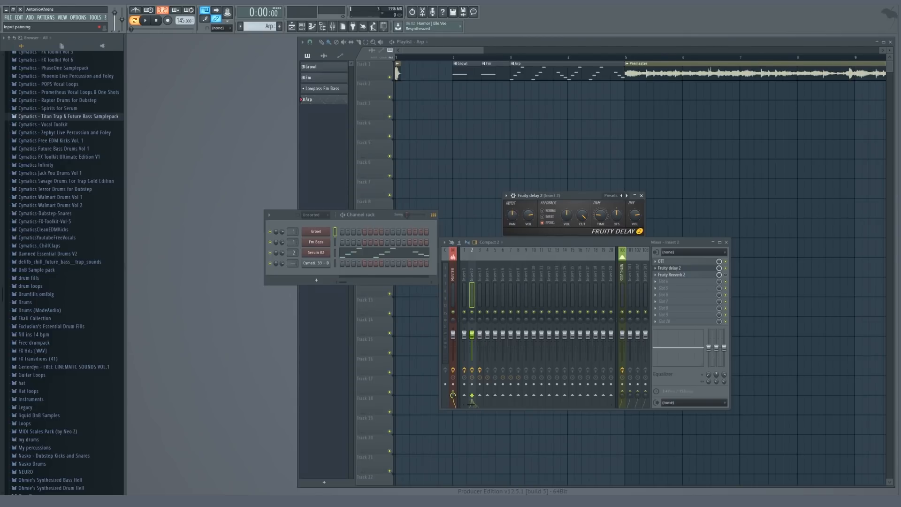
key("space")
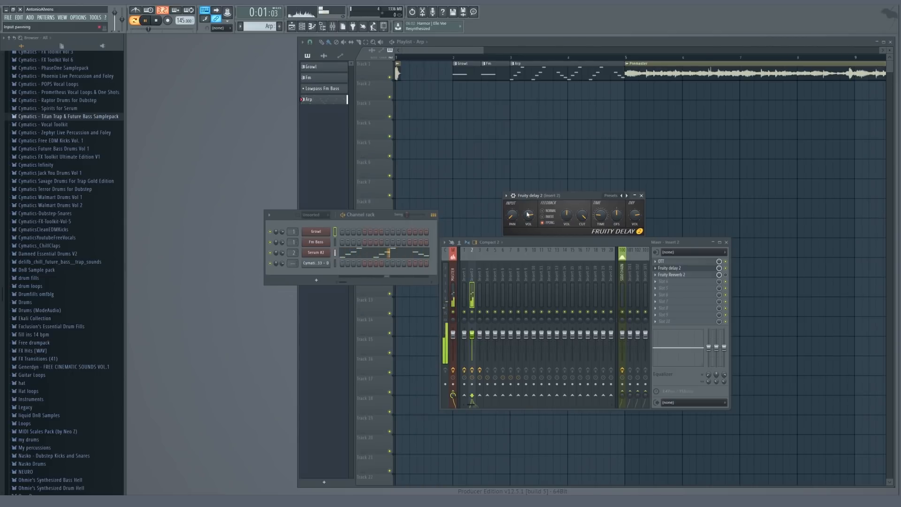
Adjust Fruity Delay 2's feedback volume, cutoff and input volume and set its time to 3:00 while auditioning Arp
left_click_drag(547, 195, 563, 221)
key("space")
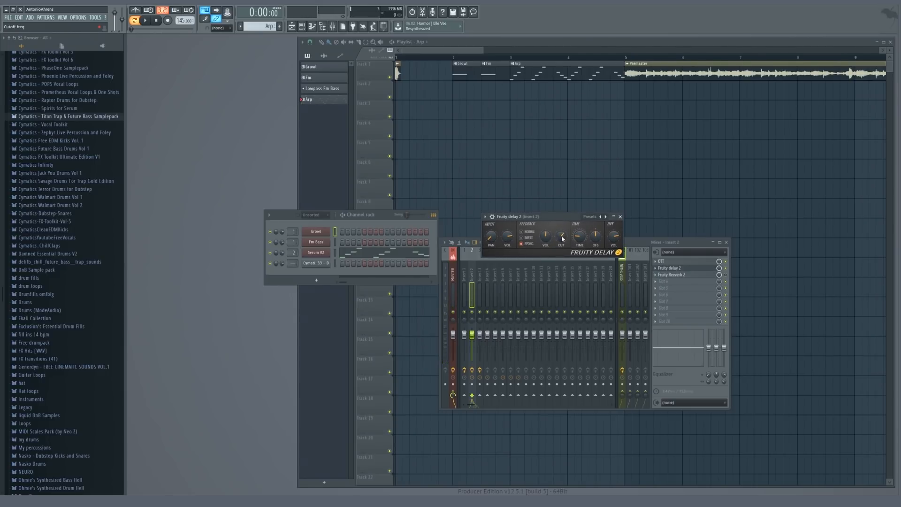
key("space")
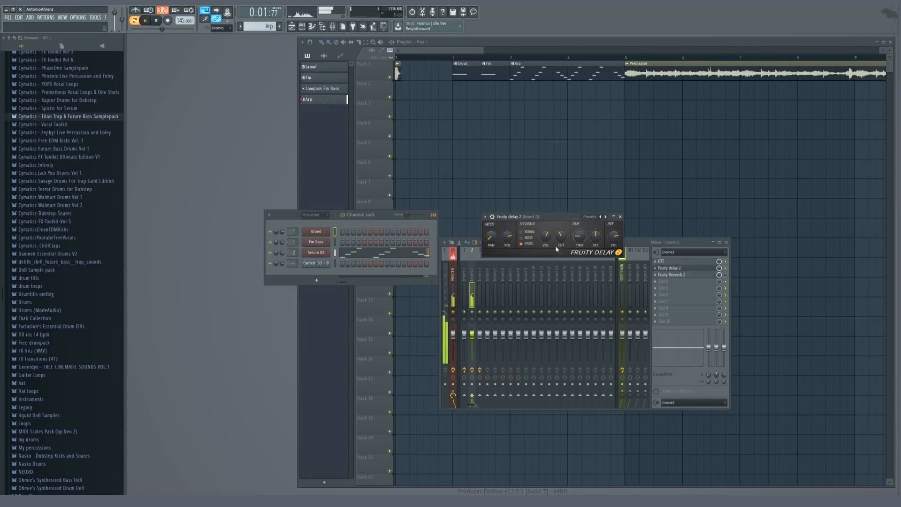
key("space")
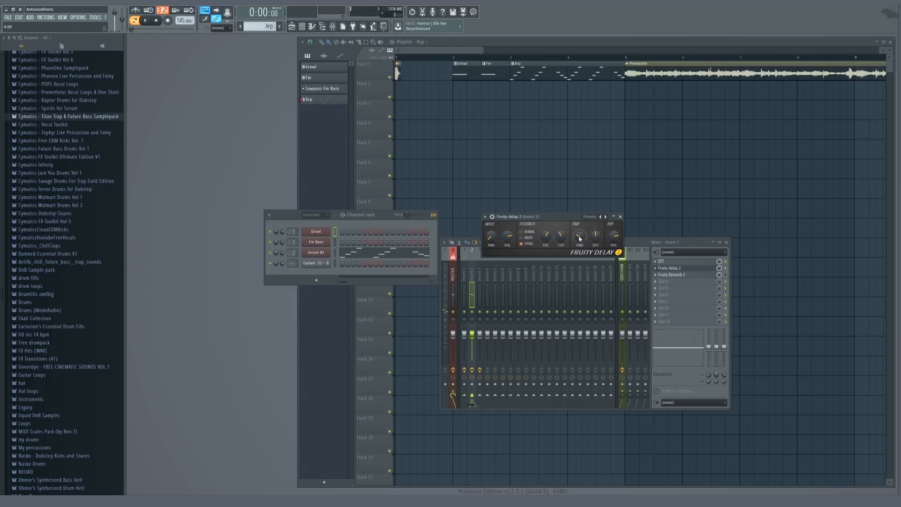
key("space")
key("space")
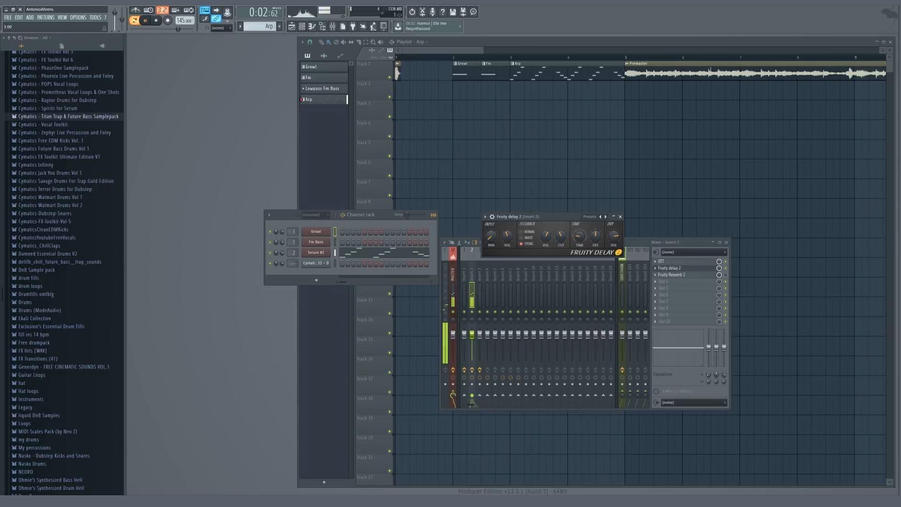
Fine-tune the reverb and delay levels on Insert 2 while Arp plays, and close both plugin windows
left_click(688, 267)
left_click(726, 274)
left_click(676, 275)
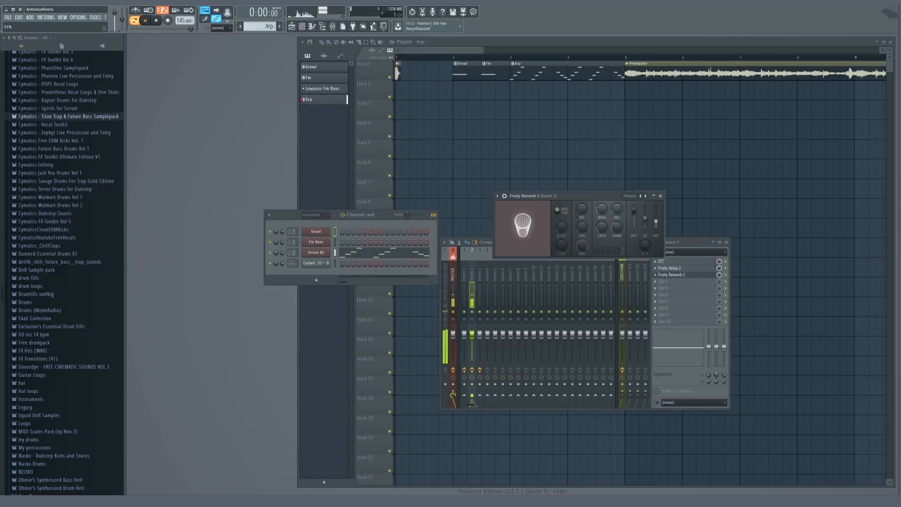
left_click(671, 268)
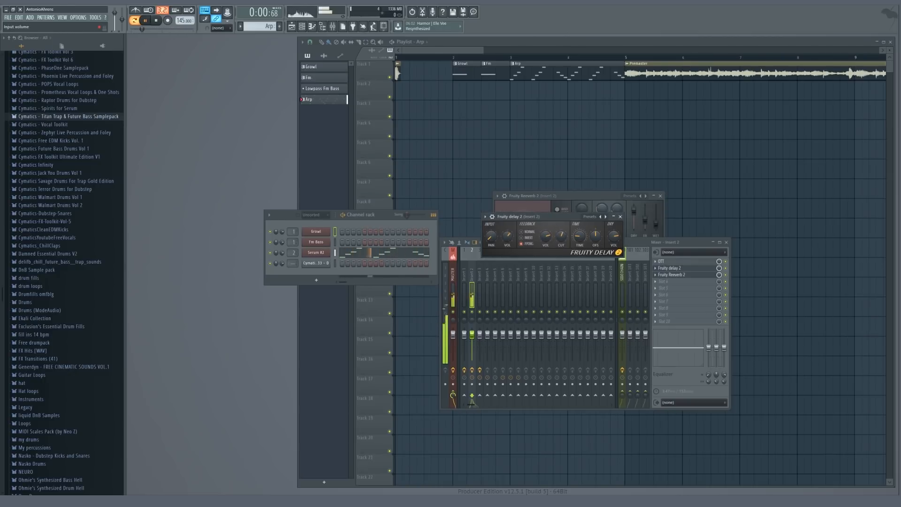
left_click(620, 216)
key("space")
left_click(660, 196)
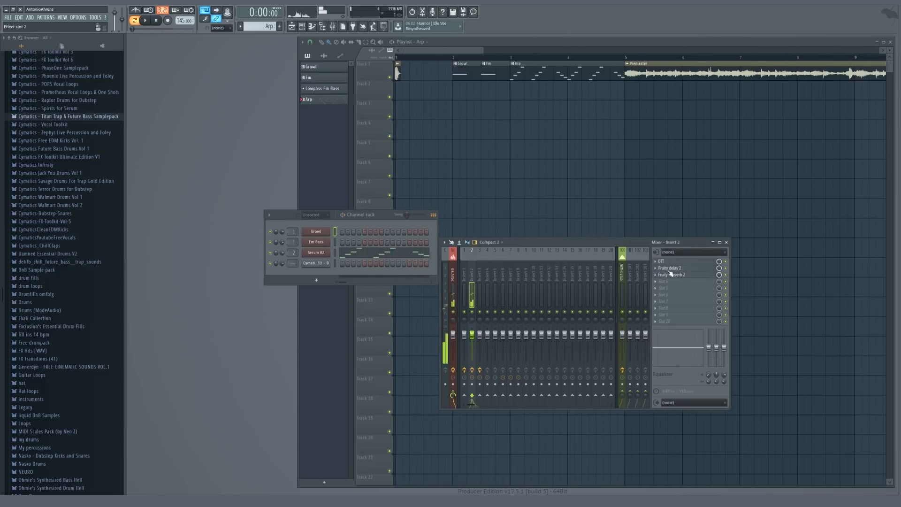
left_click(676, 282)
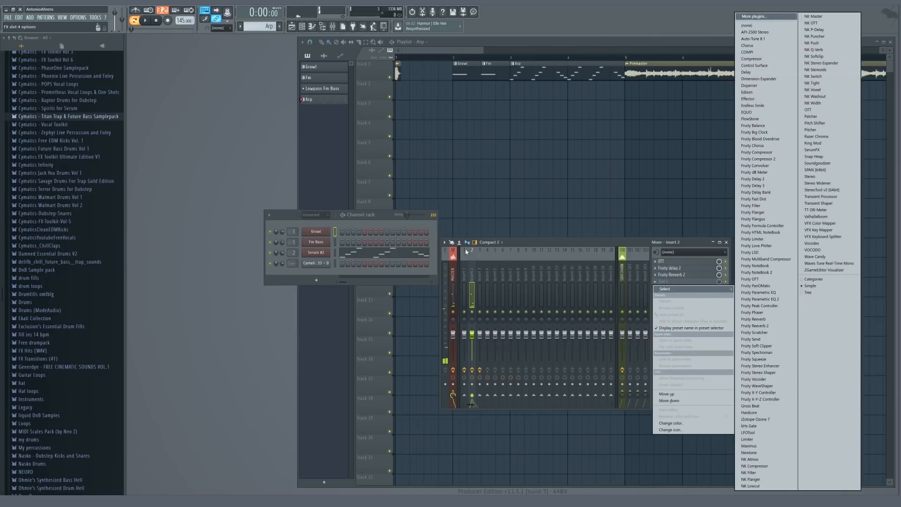
key("Escape")
key("Escape")
key("space")
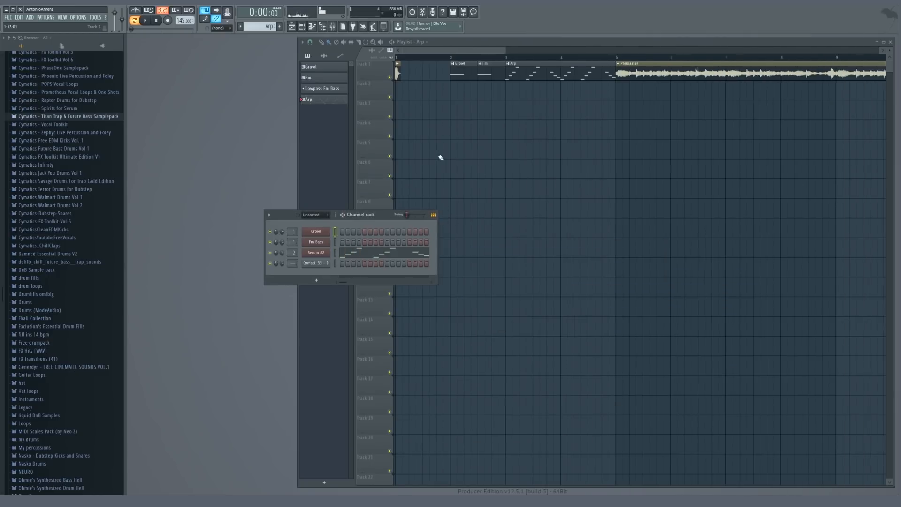
Zoom out the playlist and load Fruity Parametric EQ 2 into the fourth effect slot of Insert 2
scroll(441, 61, "down", 6)
left_click_drag(378, 216, 297, 195)
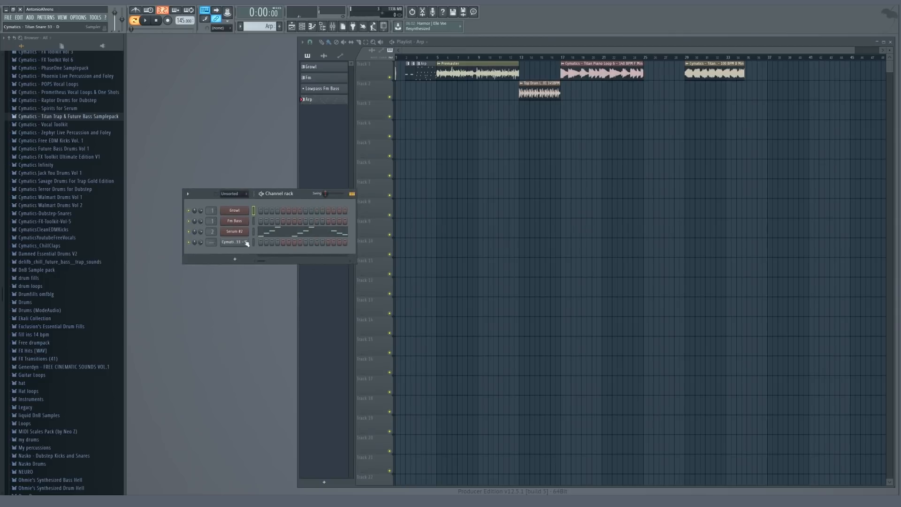
key("F9")
left_click(663, 281)
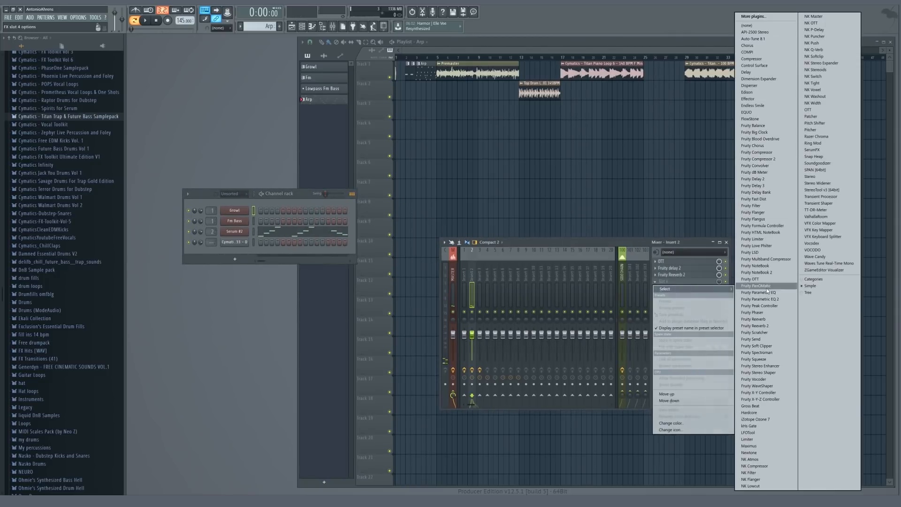
left_click(779, 301)
left_click_drag(197, 78, 392, 137)
Examine Arp's frequency spectrum in Parametric EQ 2 during playback, enlarging the EQ window for a closer view and shrinking it again
key("space")
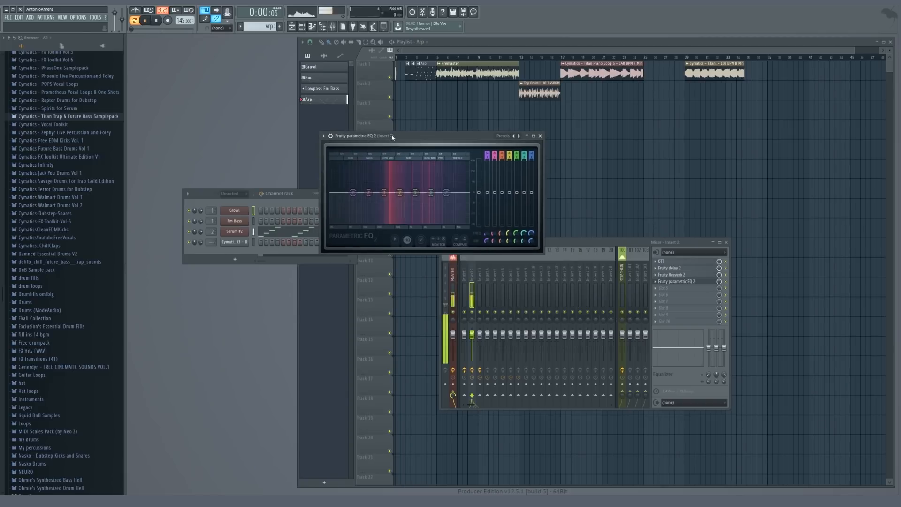
key("space")
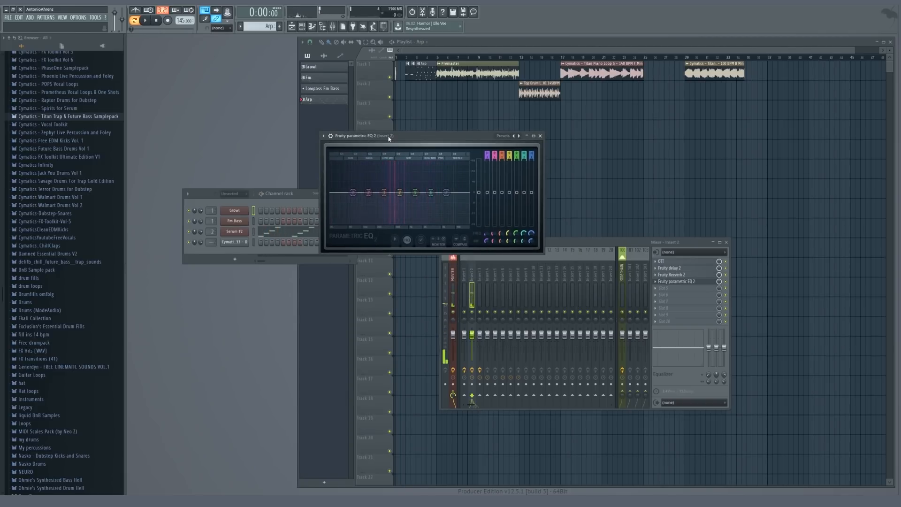
left_click_drag(544, 254, 875, 439)
key("space")
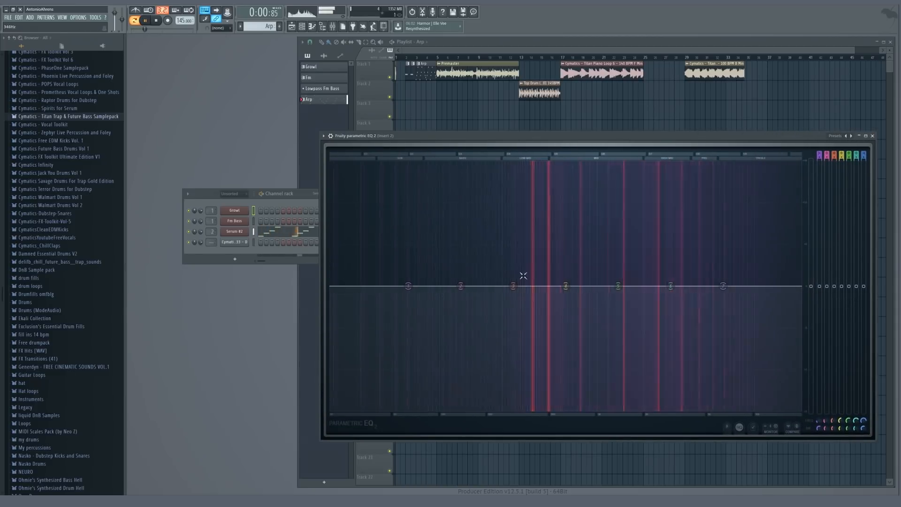
key("space")
left_click_drag(478, 137, 417, 111)
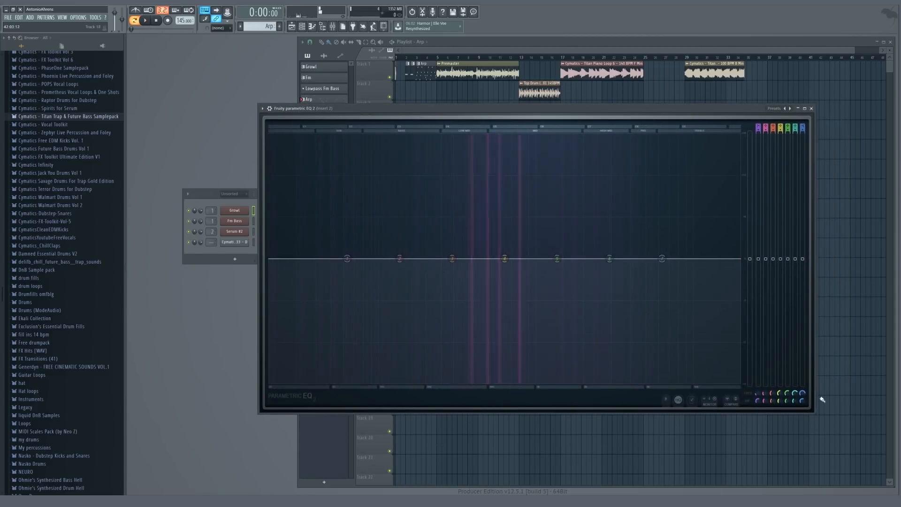
left_click_drag(812, 411, 569, 275)
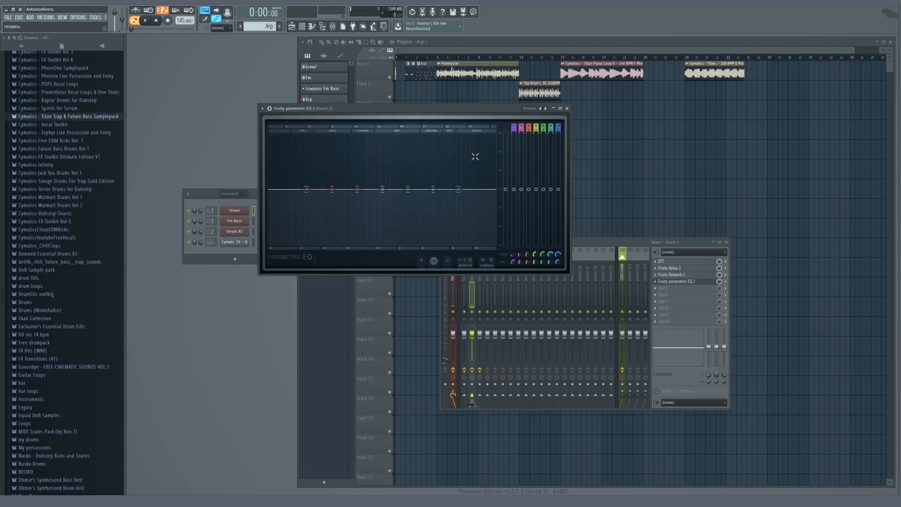
key("space")
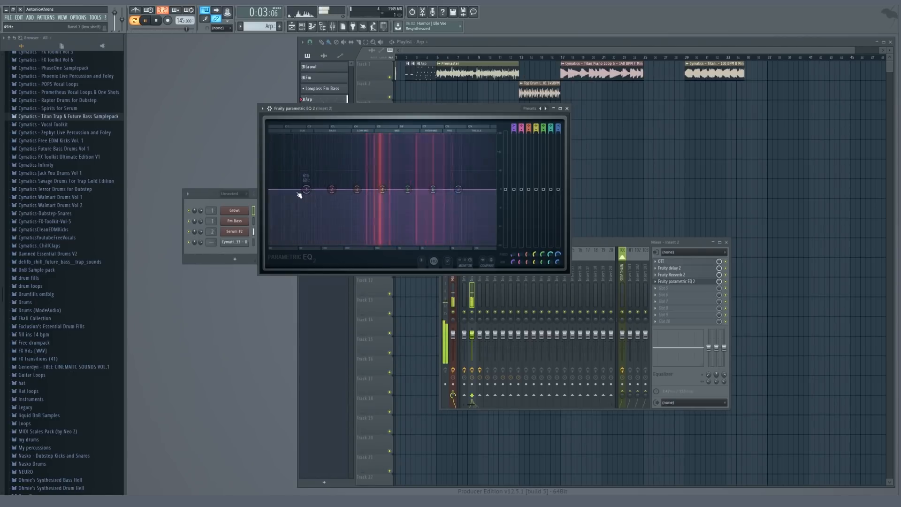
key("space")
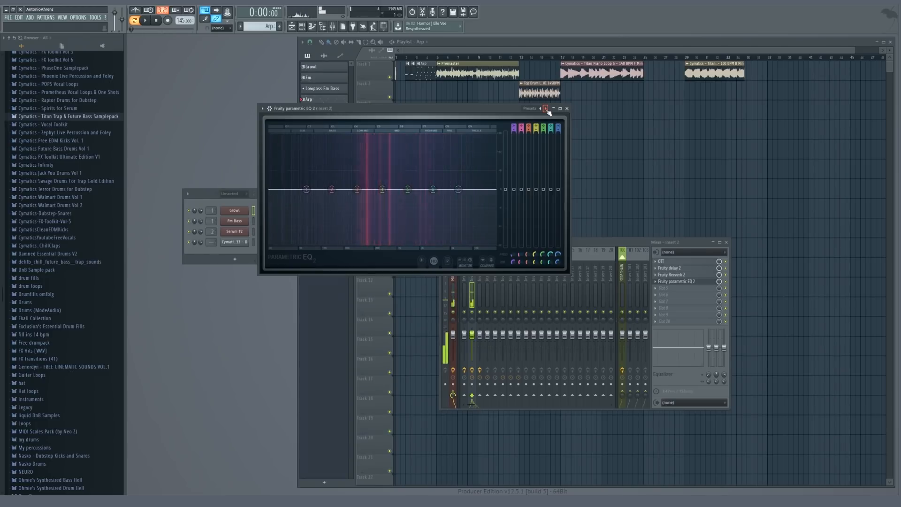
Arrange the EQ window above the mixer and load the Old Telephone preset in Parametric EQ 2
left_click_drag(369, 108, 520, 62)
left_click_drag(705, 243, 734, 240)
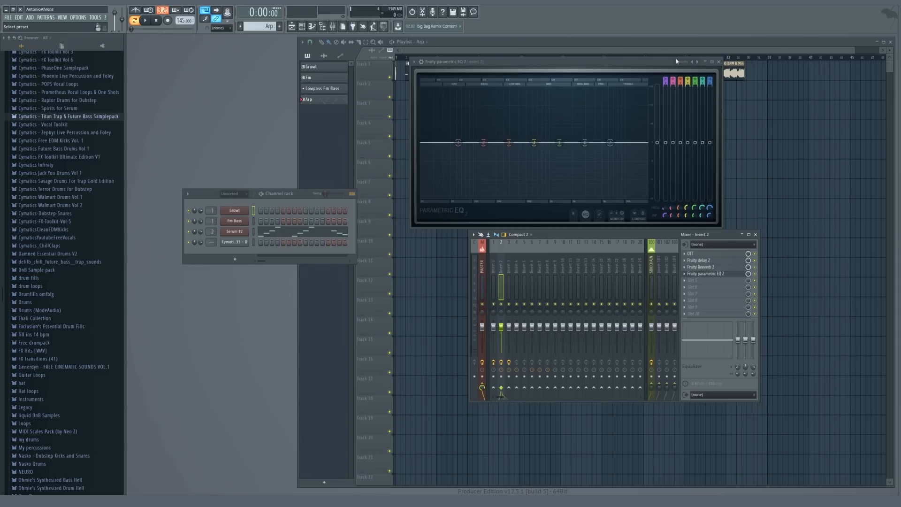
left_click(415, 62)
mouse_move(426, 82)
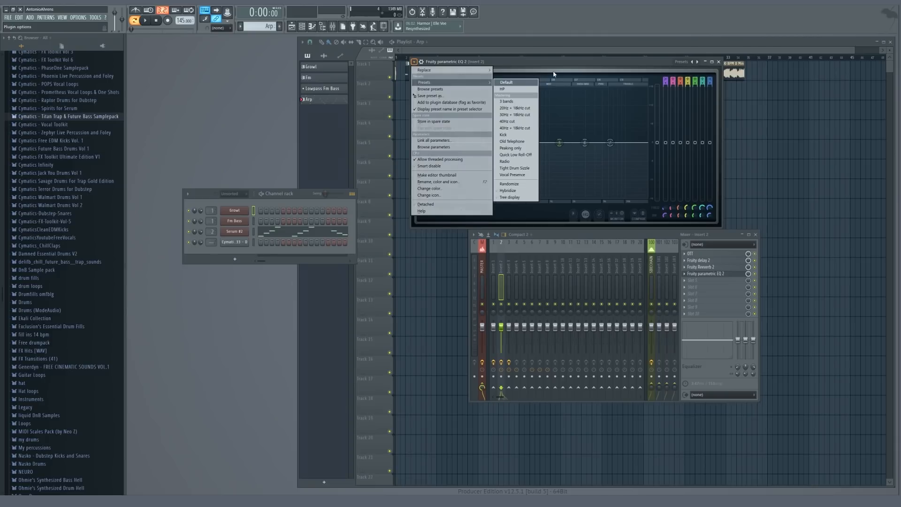
left_click(512, 141)
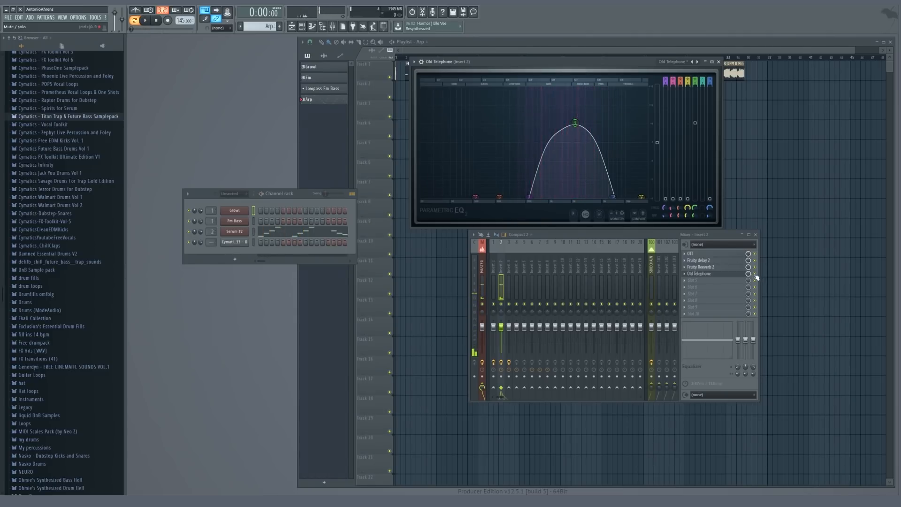
Audition Arp through the Old Telephone EQ at different mix levels, including about 45%
key("space")
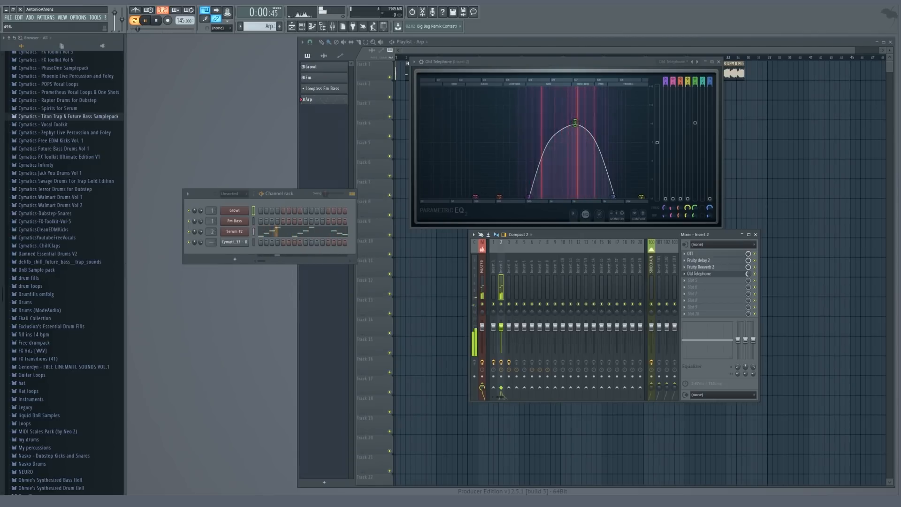
key("space")
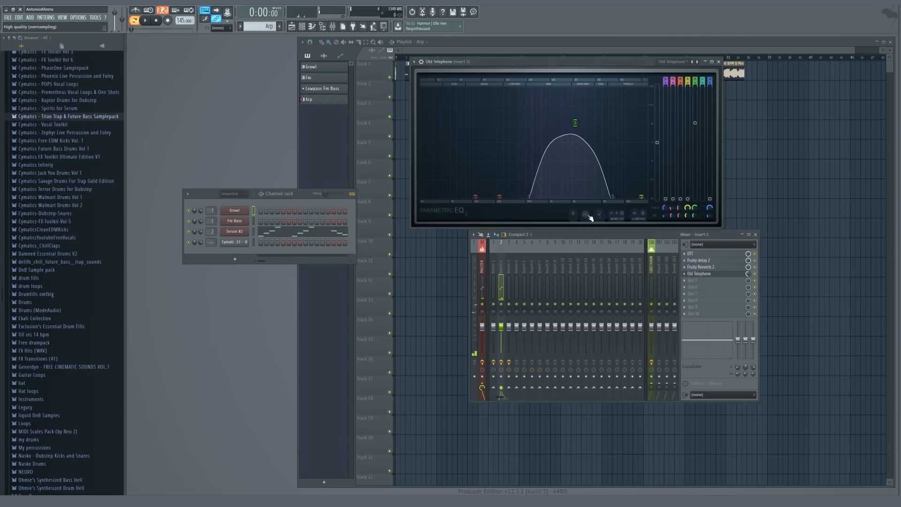
key("space")
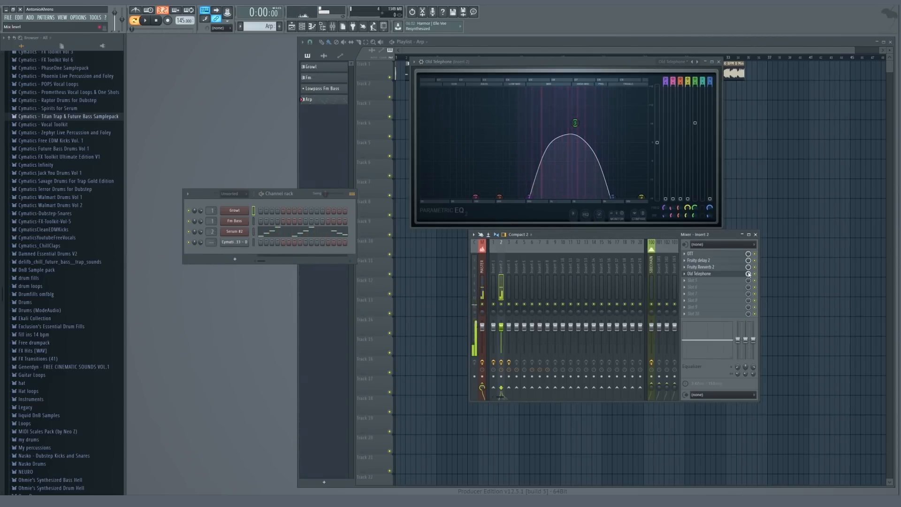
Reset Parametric EQ 2 on Insert 2 to its Default preset
left_click(414, 62)
mouse_move(437, 84)
left_click(515, 83)
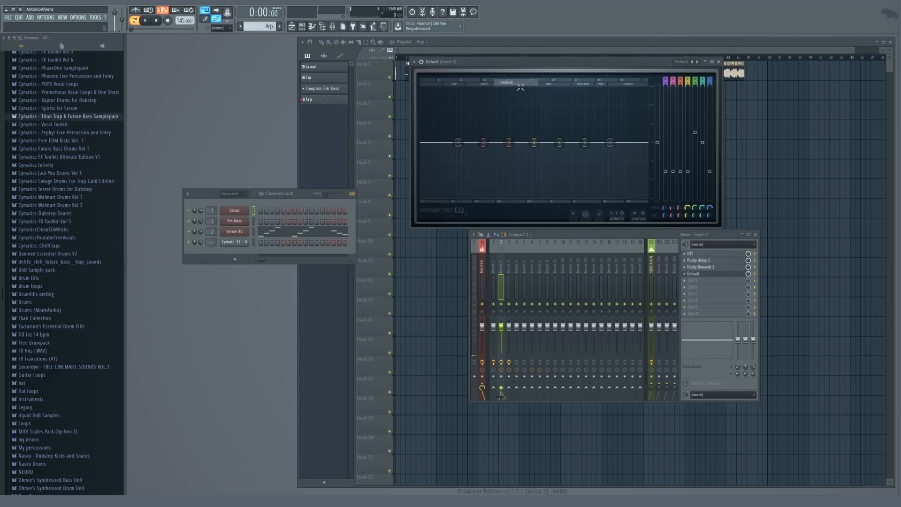
Shape Arp's EQ curve by boosting bands 3 and 5, cutting bands 4 and 6, and slightly lowering band 7
left_click_drag(509, 143, 516, 170)
key("space")
left_click_drag(559, 143, 614, 175)
left_click_drag(610, 142, 613, 148)
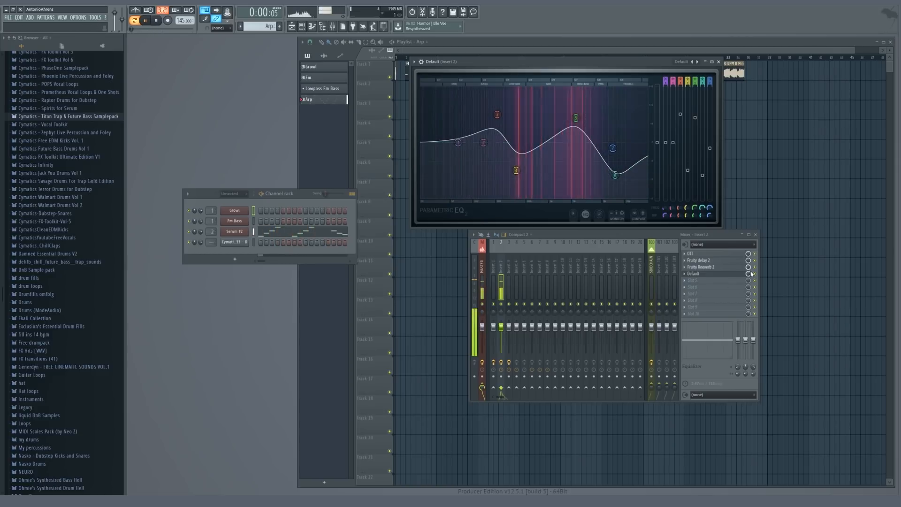
Audition the equalised Arp at different EQ mix levels, return the mix to full, and reposition the EQ window
left_click_drag(749, 274, 749, 298)
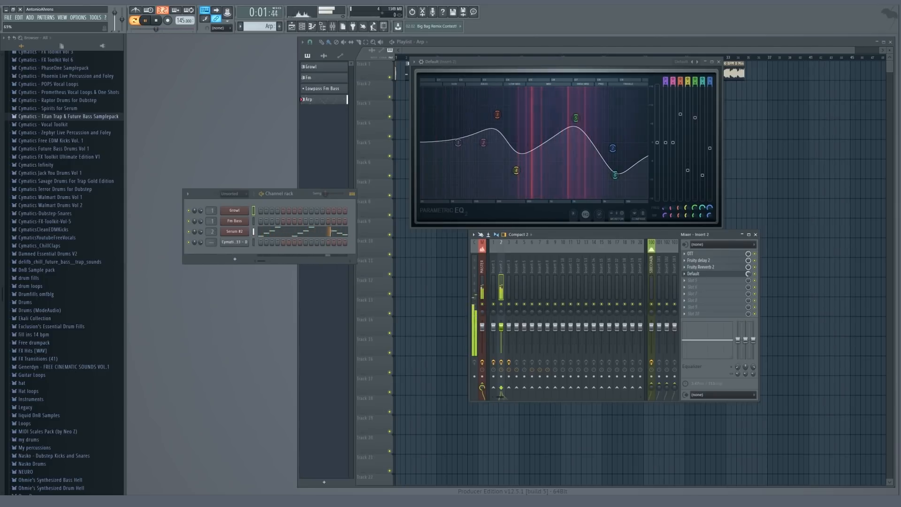
key("space")
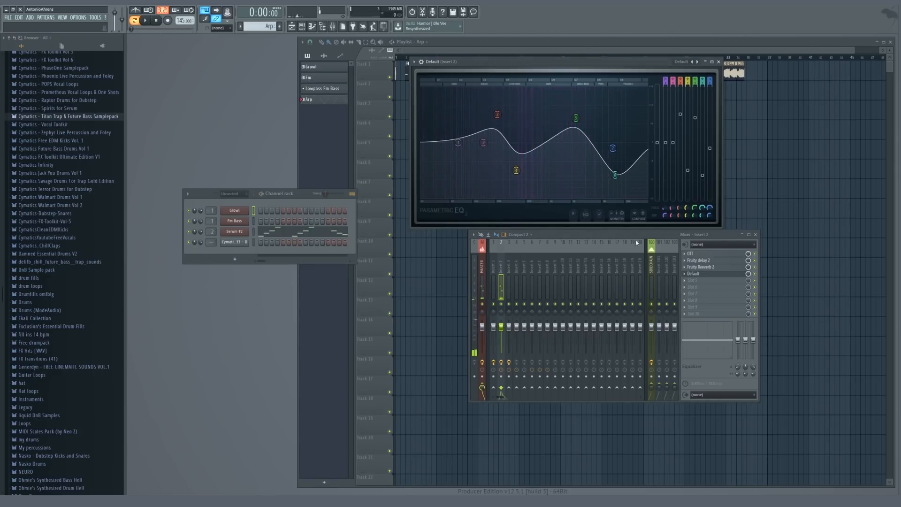
key("space")
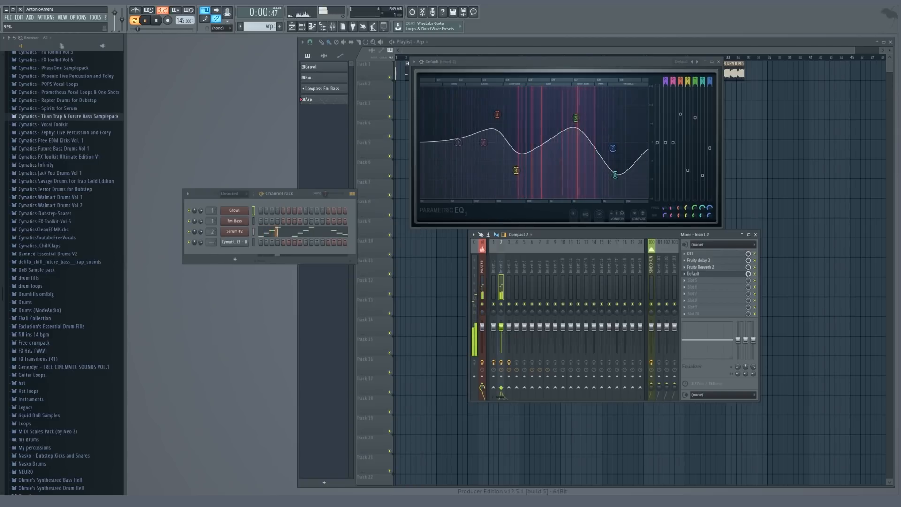
key("space")
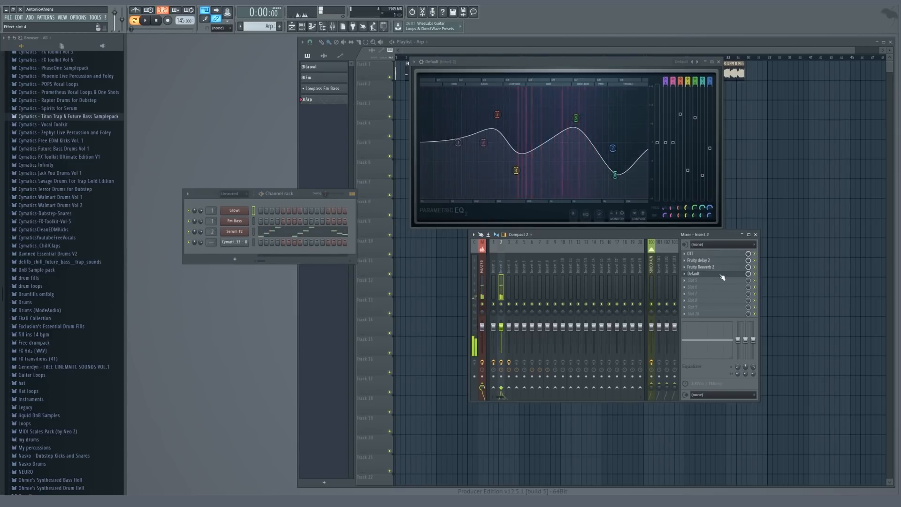
left_click_drag(555, 62, 503, 114)
left_click_drag(431, 120, 408, 125)
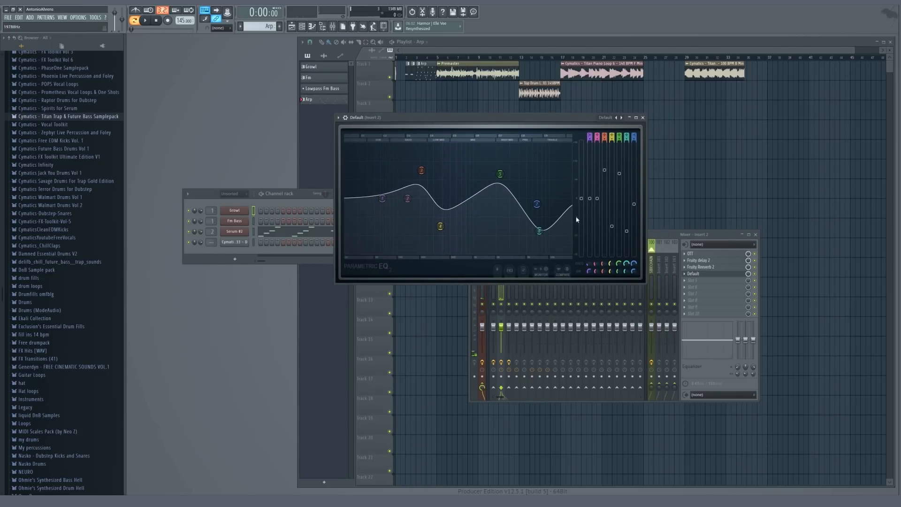
Shrink and close the Parametric EQ 2 window of Insert 2, and select Insert 3 in the mixer
mouse_move(646, 282)
left_mouse_down()
mouse_move(583, 235)
mouse_move(635, 271)
left_mouse_up()
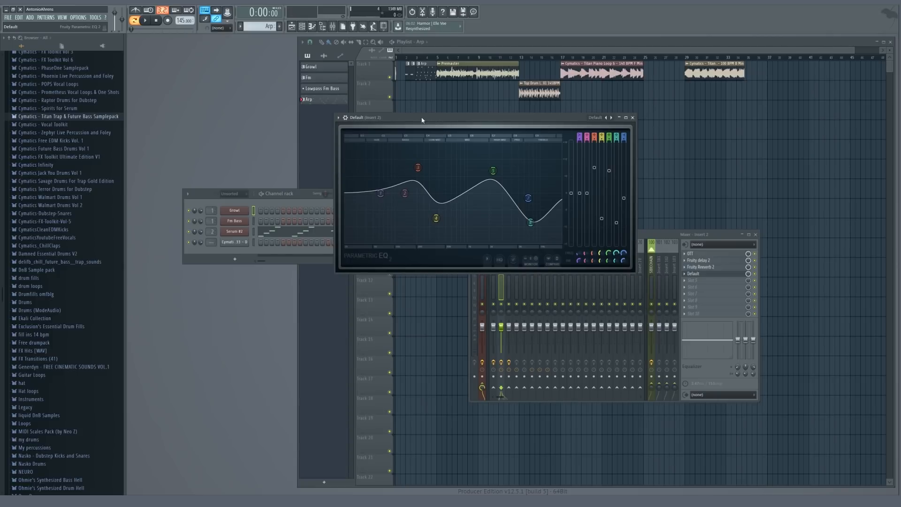
left_click_drag(422, 119, 361, 209)
left_click(692, 274)
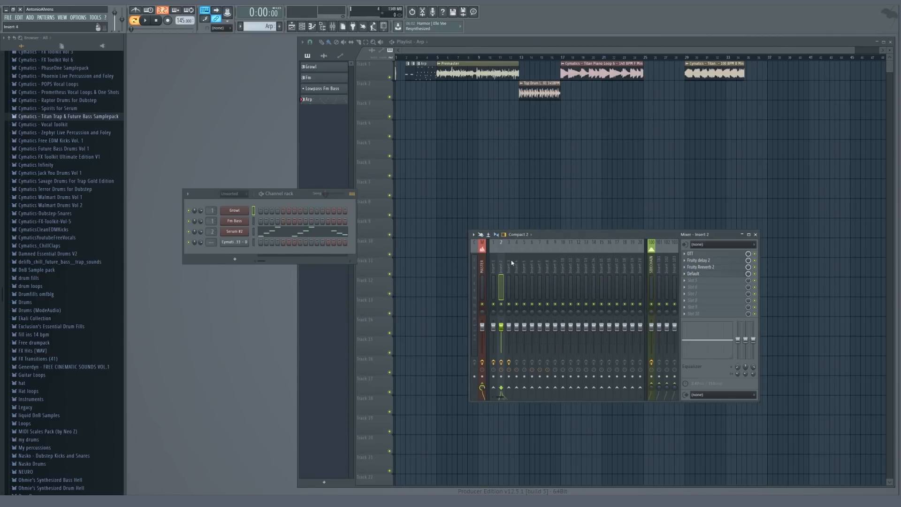
left_click(509, 287)
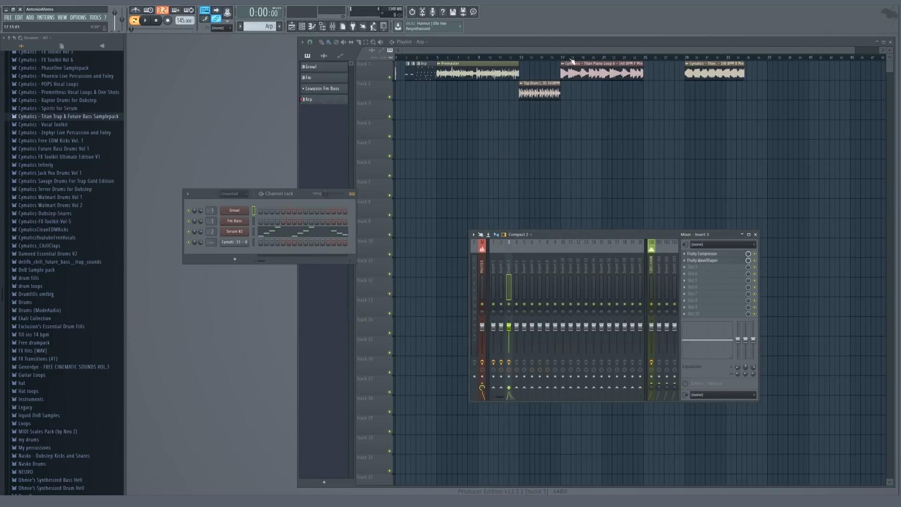
Select the Premaster clip, set playback to its start at bar 5, and add Fruity Multiband Compressor to its mixer track, Insert 4
left_click(440, 64)
scroll(441, 58, "up", 4)
left_click_drag(431, 57, 424, 57)
double_click(211, 221)
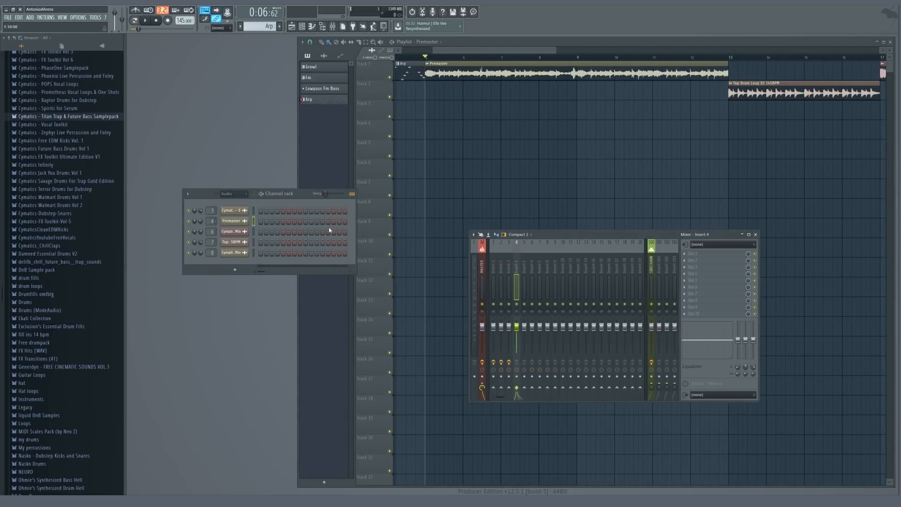
left_click(698, 255)
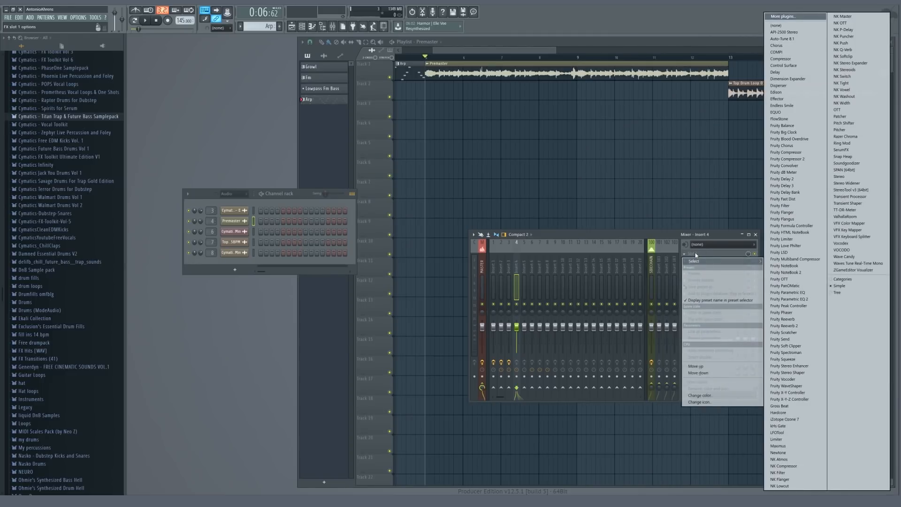
left_click(795, 259)
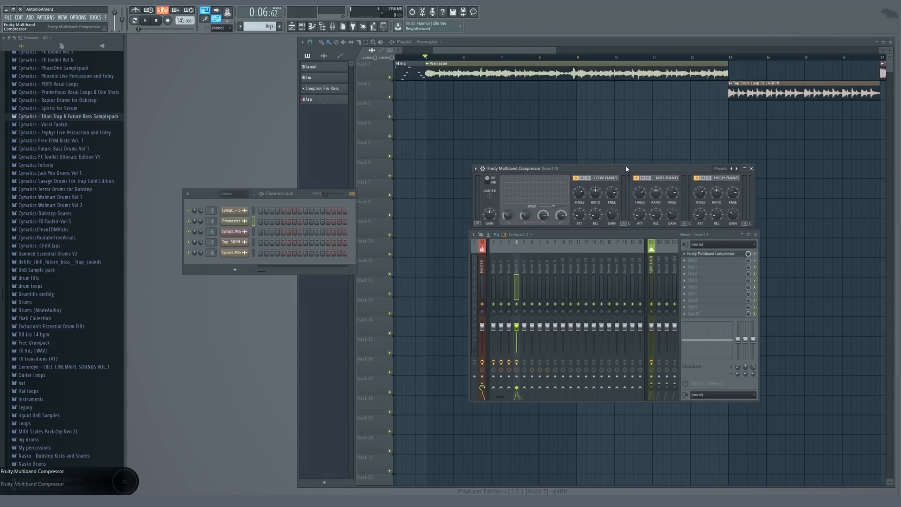
Audition Premaster from bar 5 with Insert 4 shown in the mixer, and stop playback
left_click(428, 58)
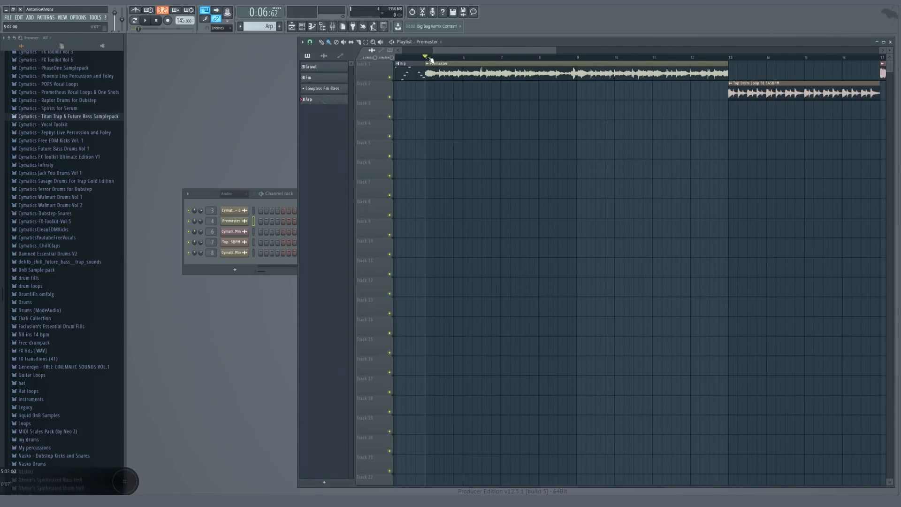
key("space")
double_click(212, 220)
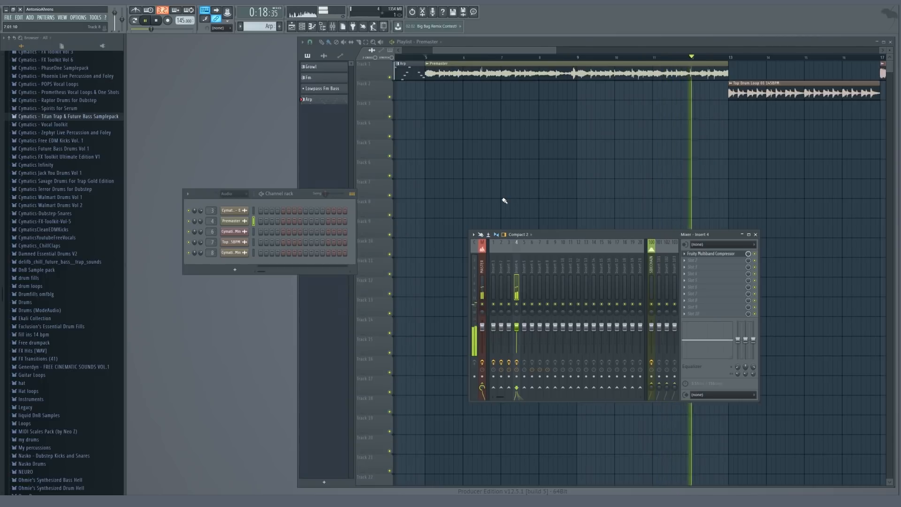
key("space")
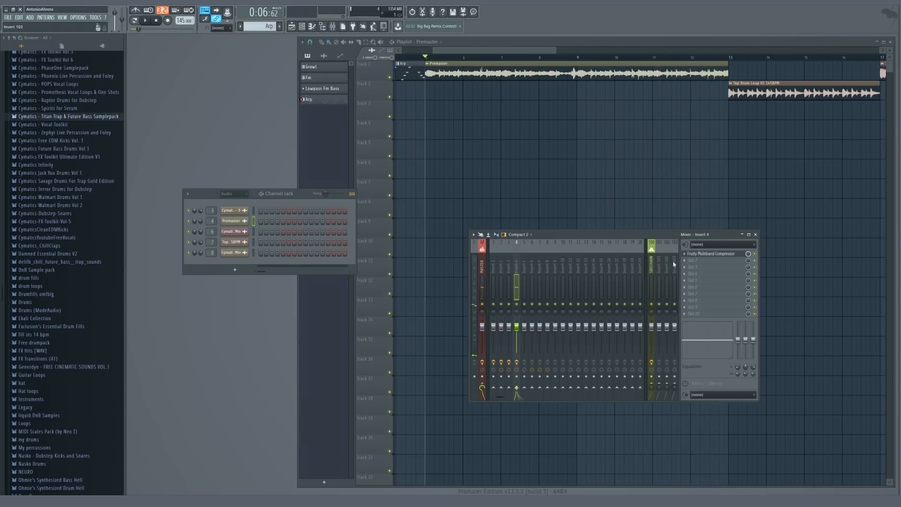
Reopen Fruity Multiband Compressor on Insert 4, switch its filter type, and try the mid band's upper crossover frequency control
left_click(709, 257)
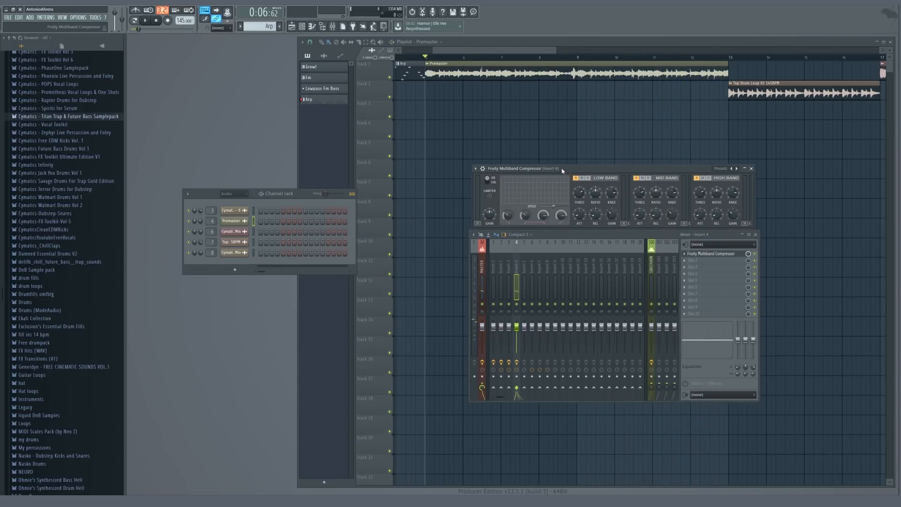
left_click_drag(565, 174, 494, 203)
left_click_drag(419, 232, 395, 280)
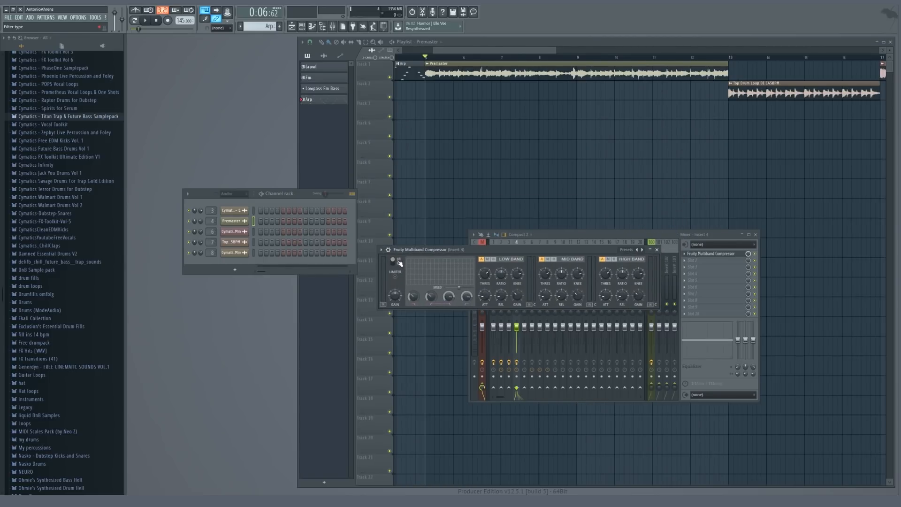
mouse_move(455, 249)
left_mouse_down()
mouse_move(435, 264)
mouse_move(454, 262)
left_mouse_up()
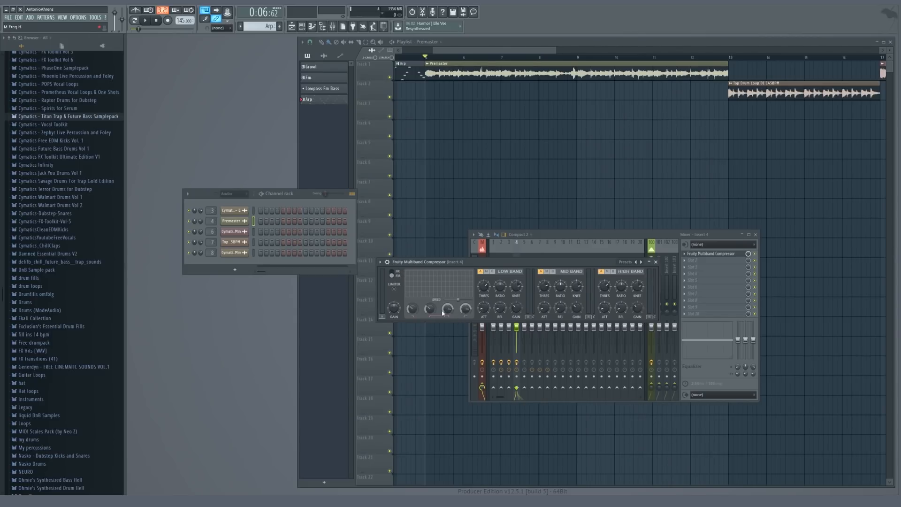
left_click_drag(448, 309, 472, 311)
left_click_drag(501, 263, 555, 260)
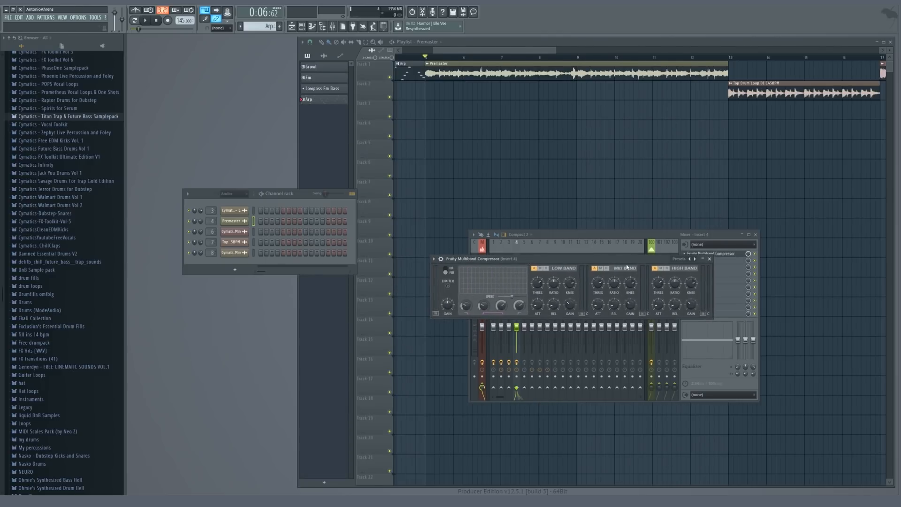
Move the Multiband Compressor window below the effect slots and audition Premaster while watching its band levels
key("space")
left_click_drag(538, 257, 532, 304)
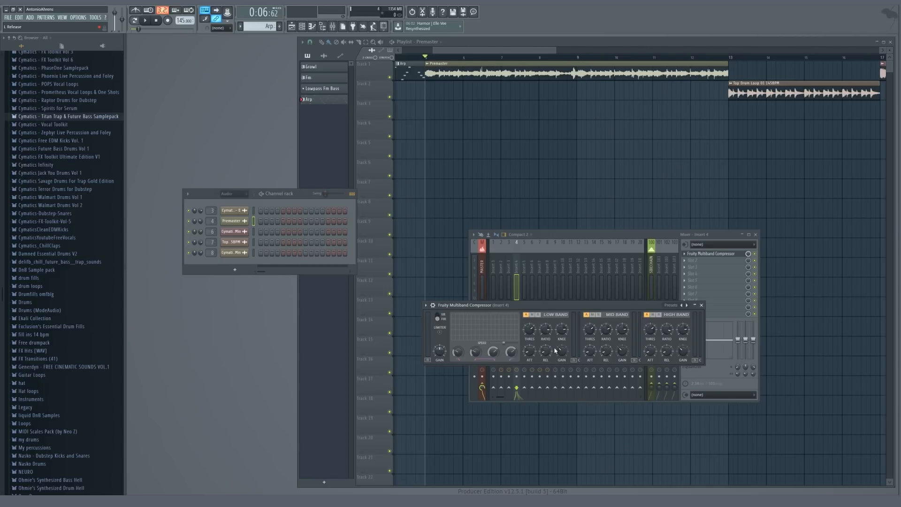
left_click_drag(491, 308, 481, 308)
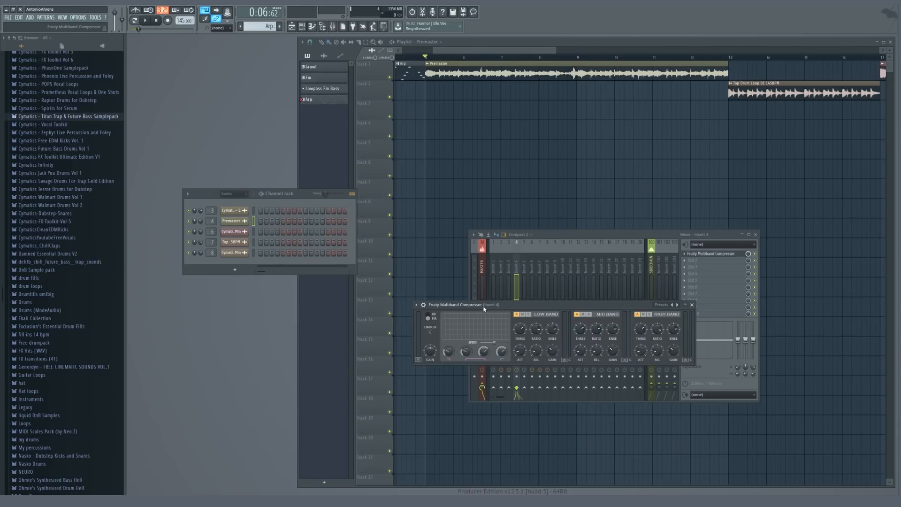
key("space")
key("space")
key("space")
key("space")
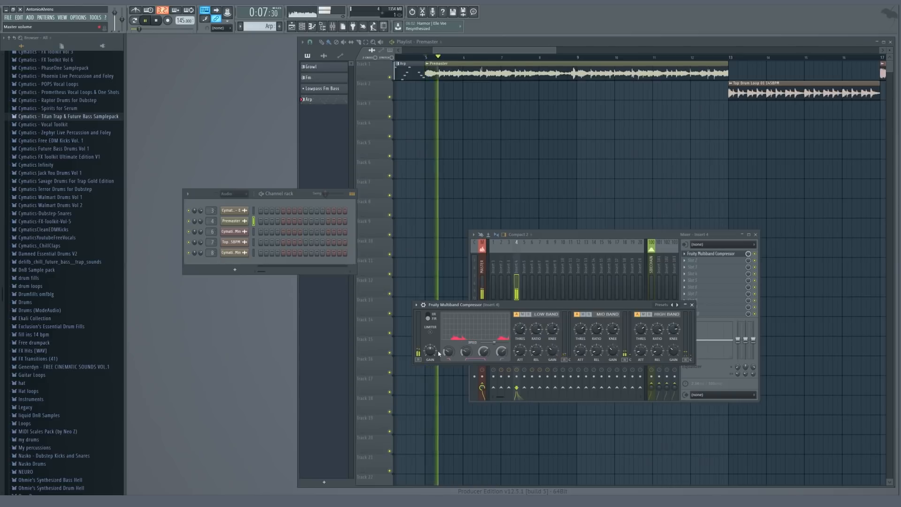
Move Fruity Multiband Compressor to slot 2 of Insert 4, add Fruity Parametric EQ 2 in slot 1, and place both windows side by side
left_click_drag(704, 254, 702, 258)
left_click(702, 254)
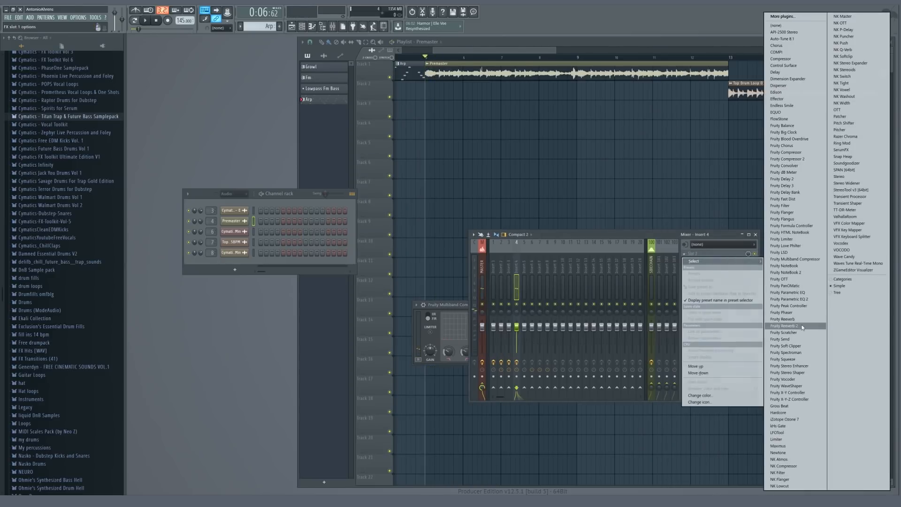
left_click(792, 302)
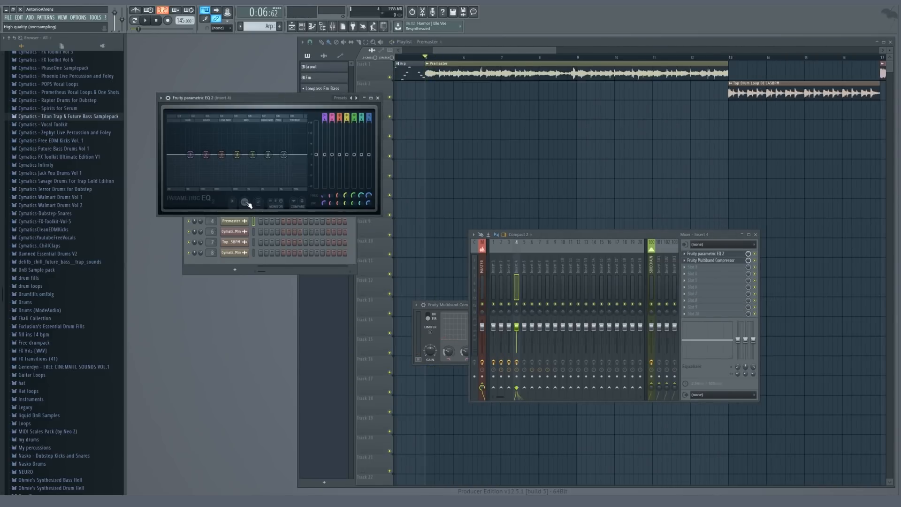
left_click_drag(447, 305, 460, 144)
Raise the Parametric EQ 2 main level strongly and audition Premaster driving the Multiband Compressor
key("space")
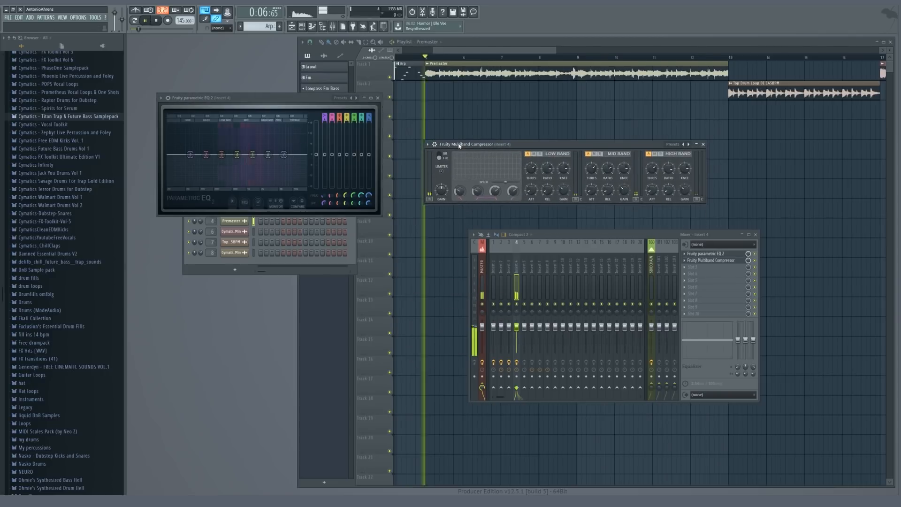
left_click_drag(316, 157, 317, 140)
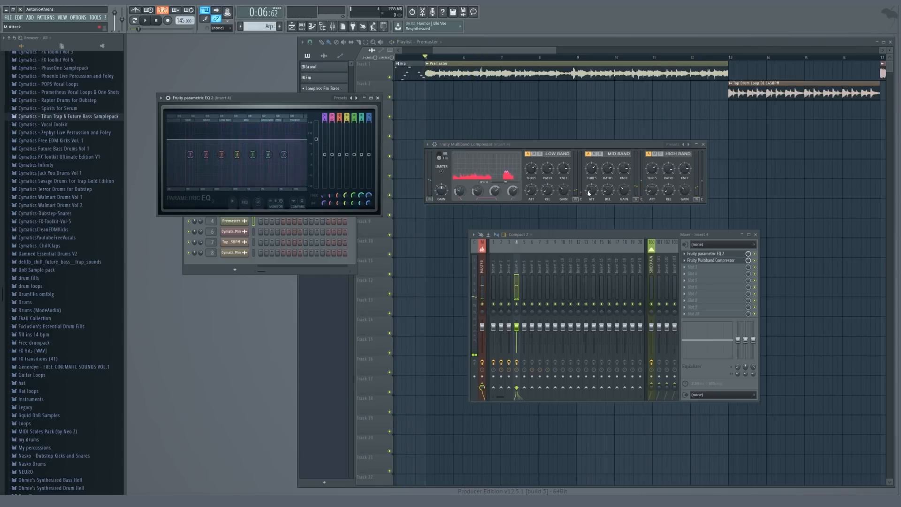
key("space")
key("space")
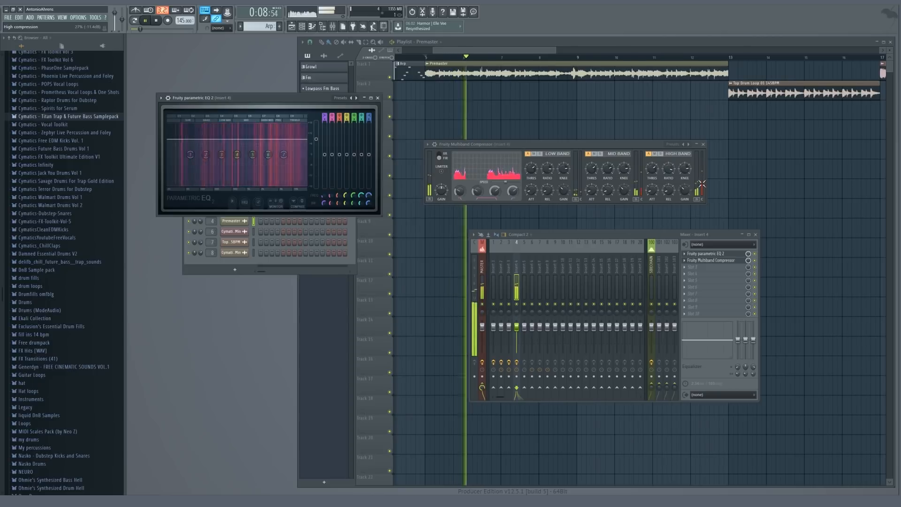
key("space")
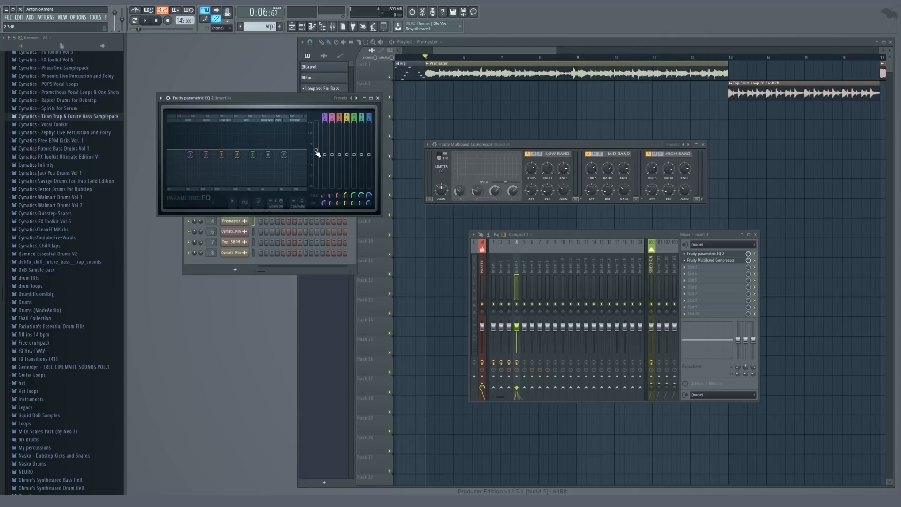
Set the Parametric EQ 2 main level to a moderate boost and audition Premaster's mid and high band compression
key("space")
left_click_drag(316, 152, 318, 145)
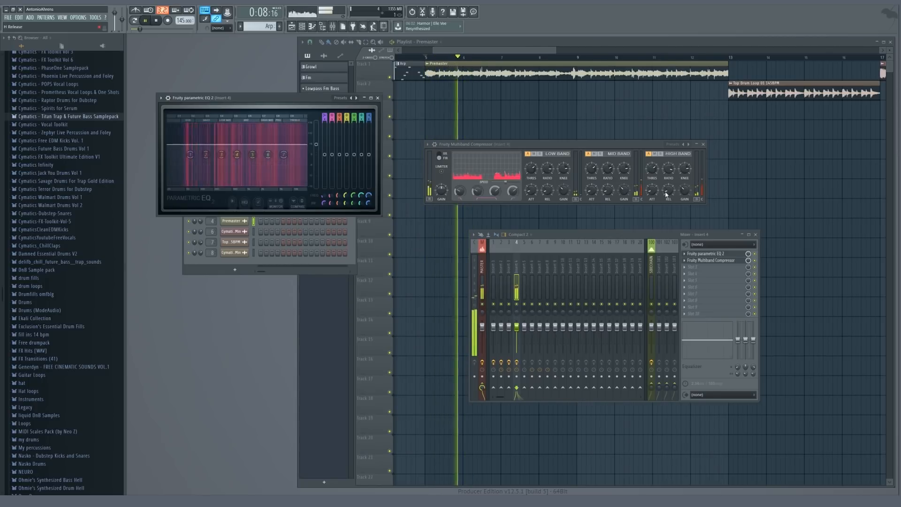
key("space")
key("space")
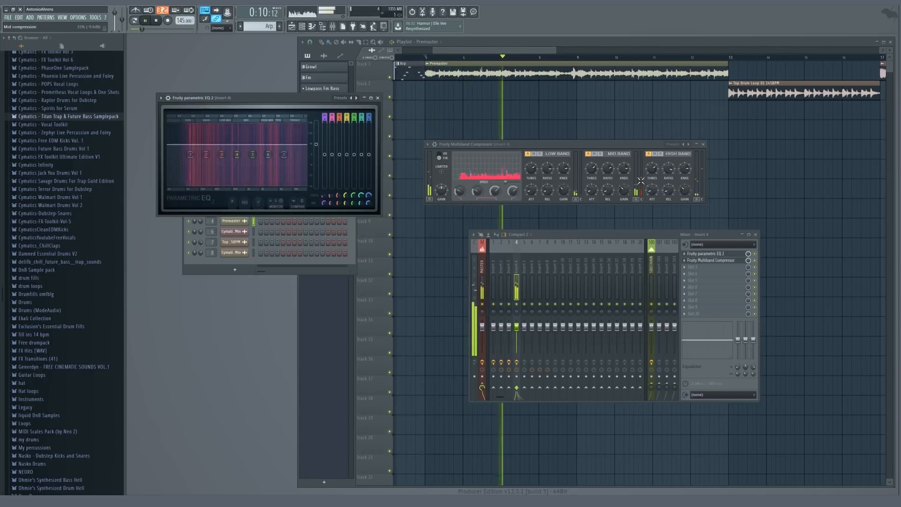
key("space")
Close the Parametric EQ 2 and Multiband Compressor windows of Insert 4, and close the mixer
left_click(717, 260)
left_click(718, 253)
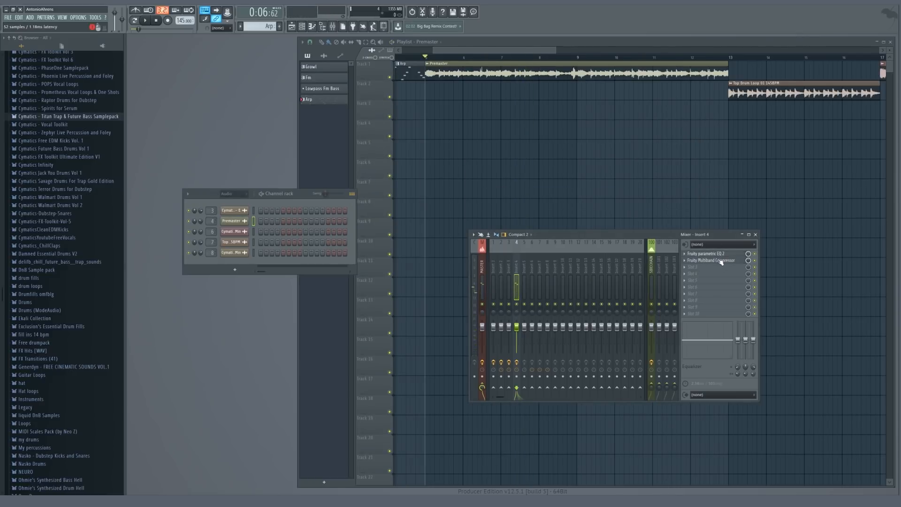
left_click(719, 260)
left_click(719, 260)
left_click(724, 260)
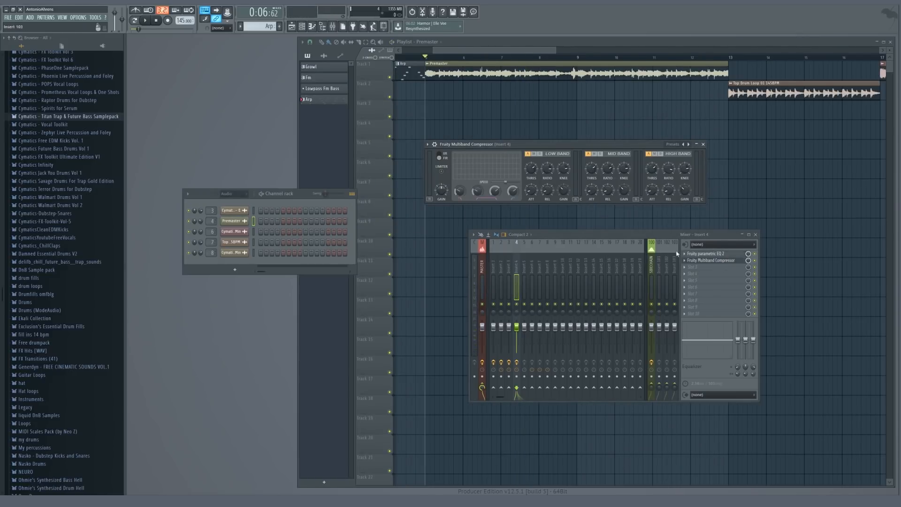
left_click(710, 260)
left_click(755, 235)
Set playback to the Fm clip's start, select its pattern, solo Insert 1 in the mixer, and audition the bass
scroll(761, 194, "down", 5)
left_click(403, 57)
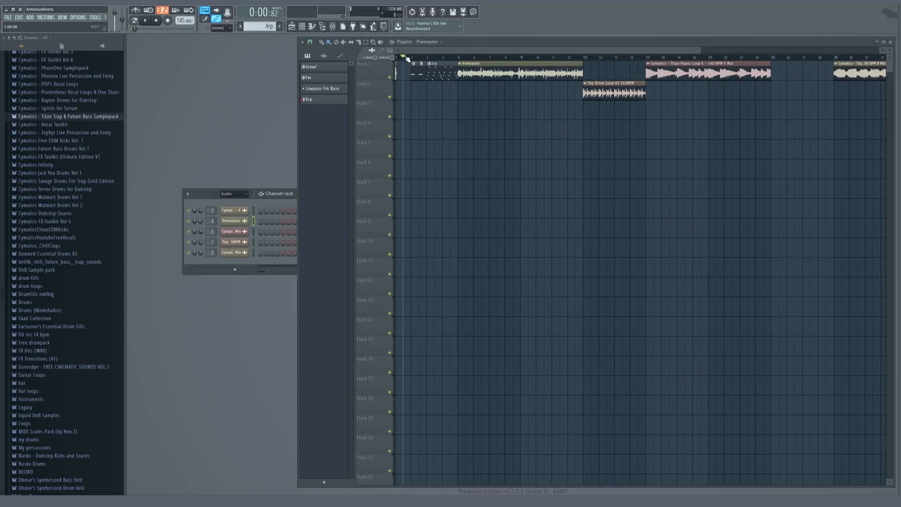
scroll(408, 58, "up", 5)
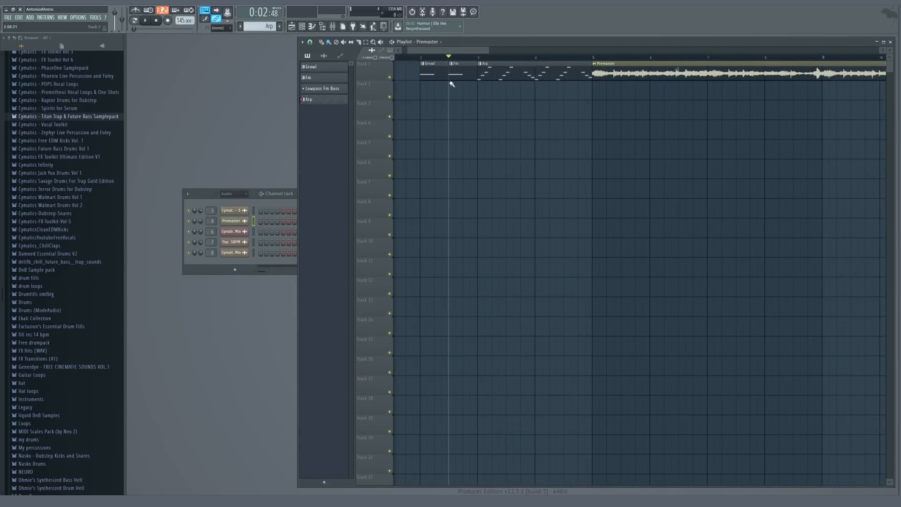
left_click(461, 64)
key("F9")
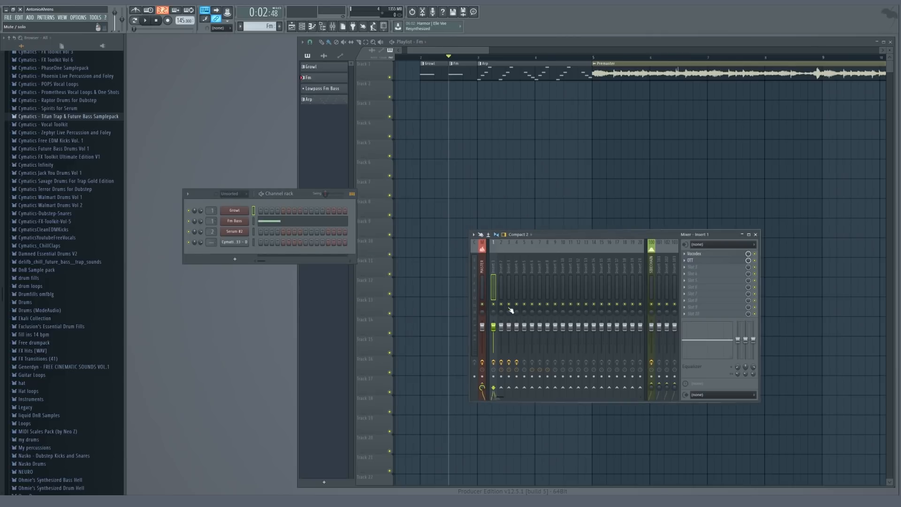
key("space")
key("space")
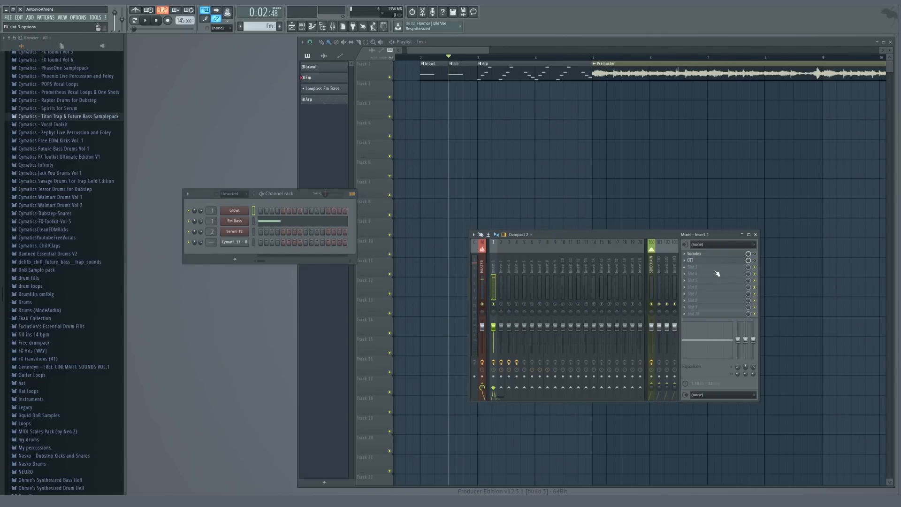
Add Fruity Multiband Compressor in slot 3 of Insert 1 and audition the Fm bass through it
left_click(715, 268)
left_click(796, 261)
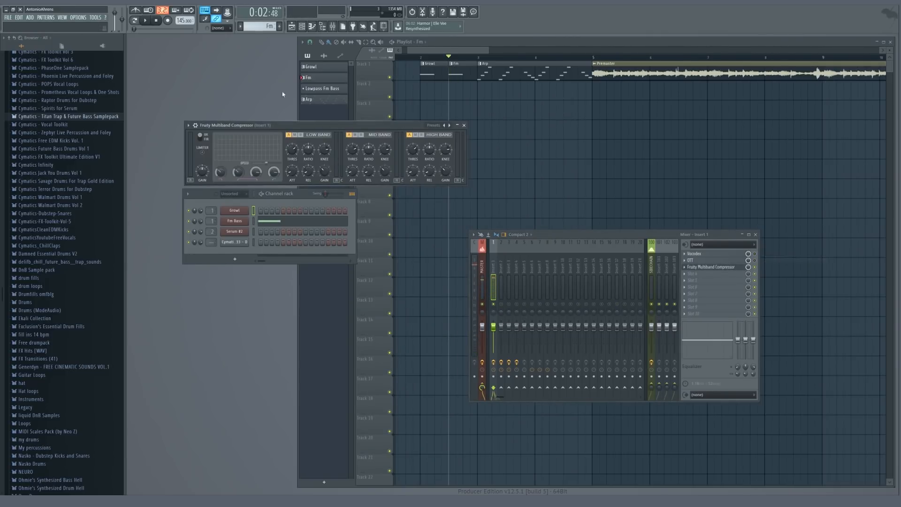
left_click_drag(210, 134, 308, 161)
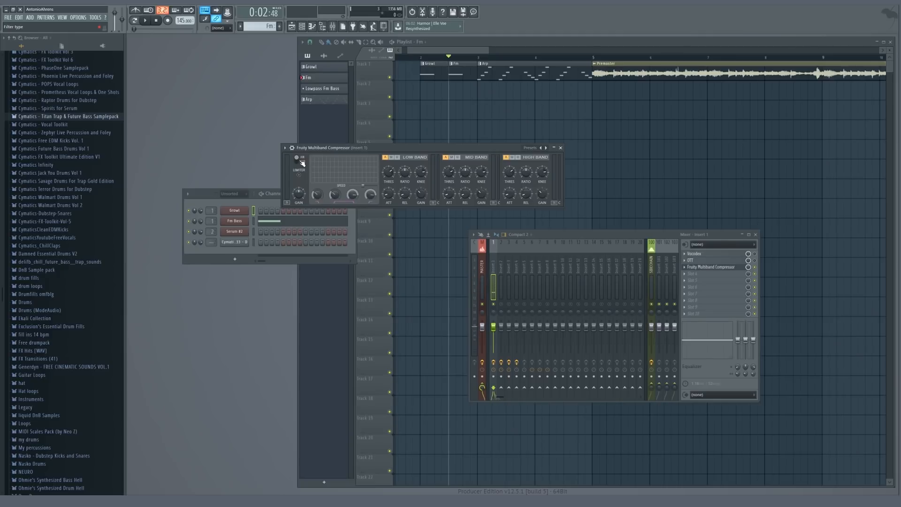
key("space")
left_click_drag(404, 147, 406, 188)
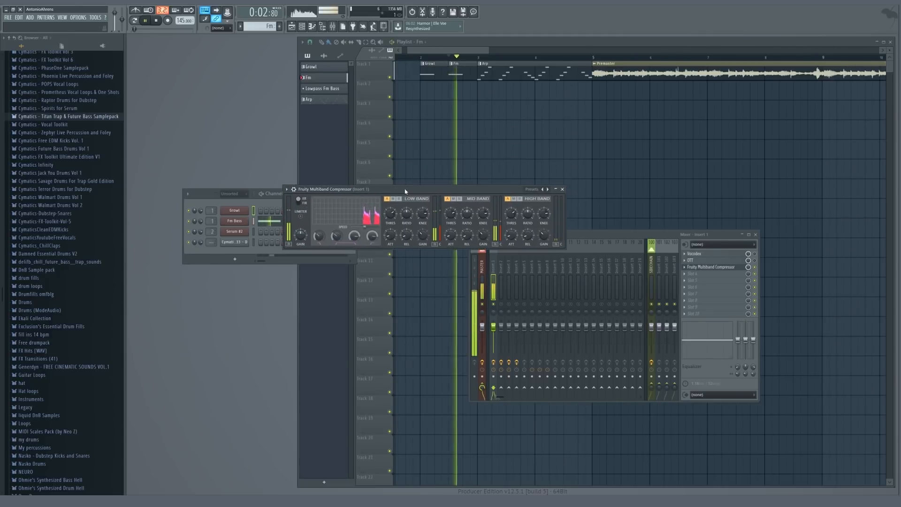
key("space")
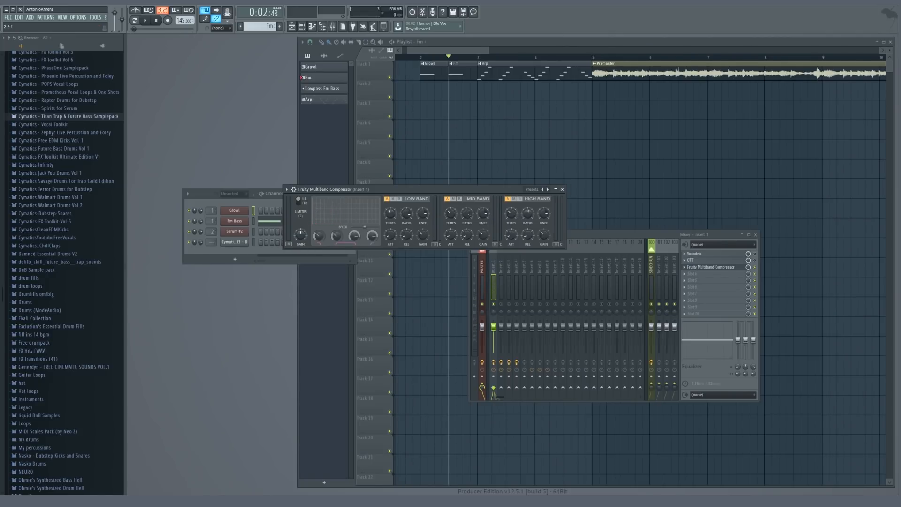
Audition the Fm bass again and adjust the mid band's upper crossover frequency in the Multiband Compressor
key("space")
key("space")
key("space")
left_click_drag(355, 236, 354, 238)
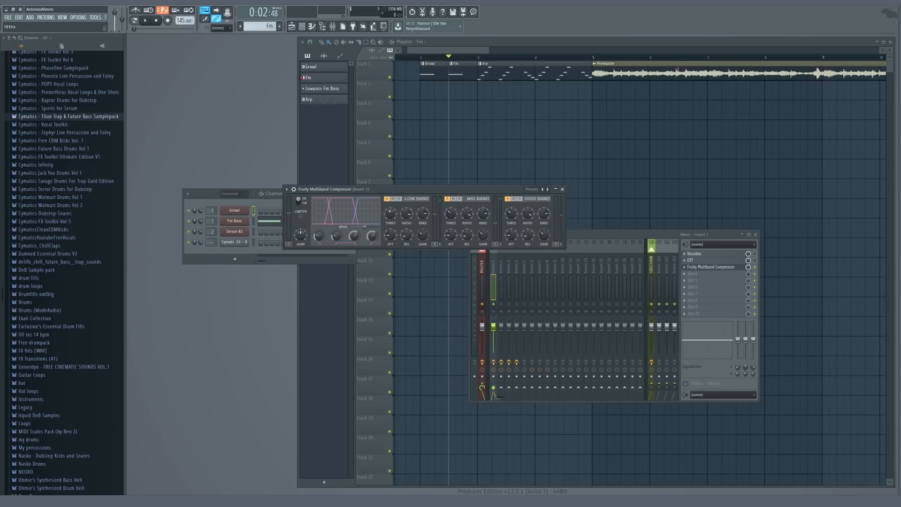
Audition the Fm bass and move the Multiband Compressor window slightly away from the channel rack
key("space")
key("space")
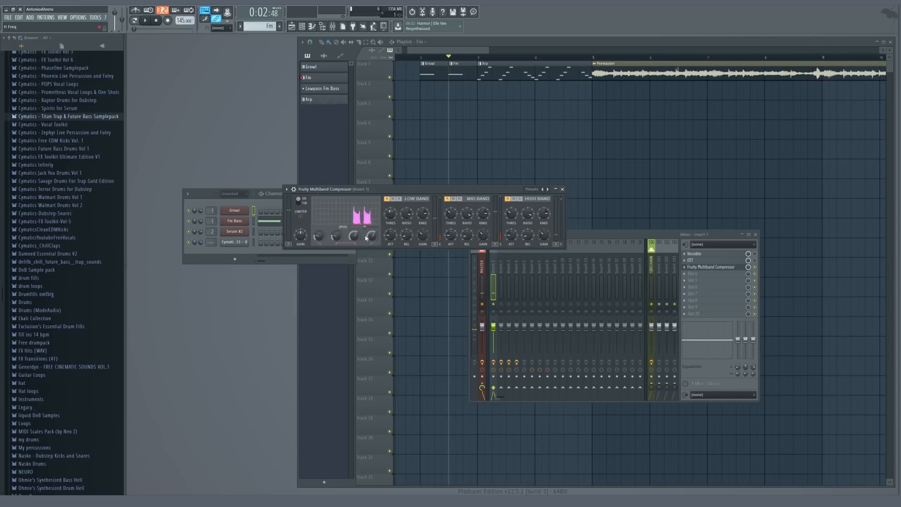
left_click_drag(346, 191, 375, 214)
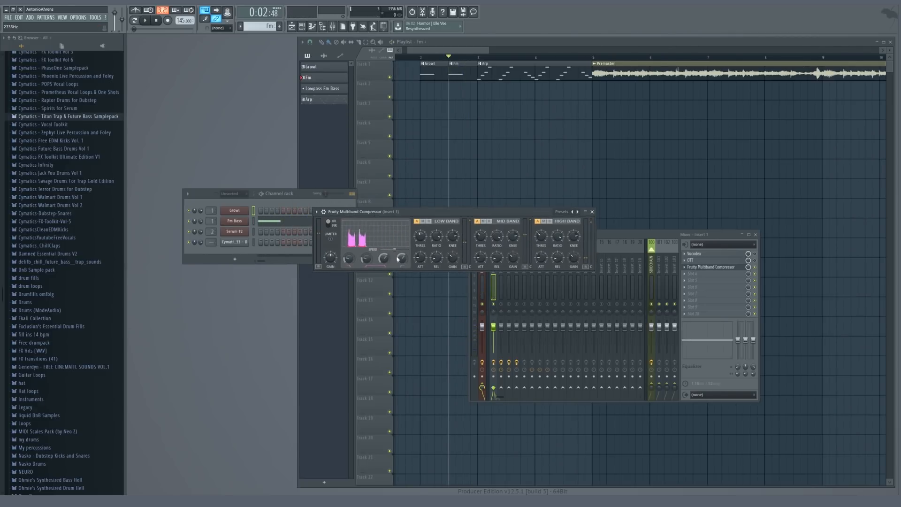
key("space")
Toggle the Multiband Compressor window of Insert 1, try the mid band's upper crossover frequency, and audition the Fm bass
left_click(716, 270)
left_click(718, 267)
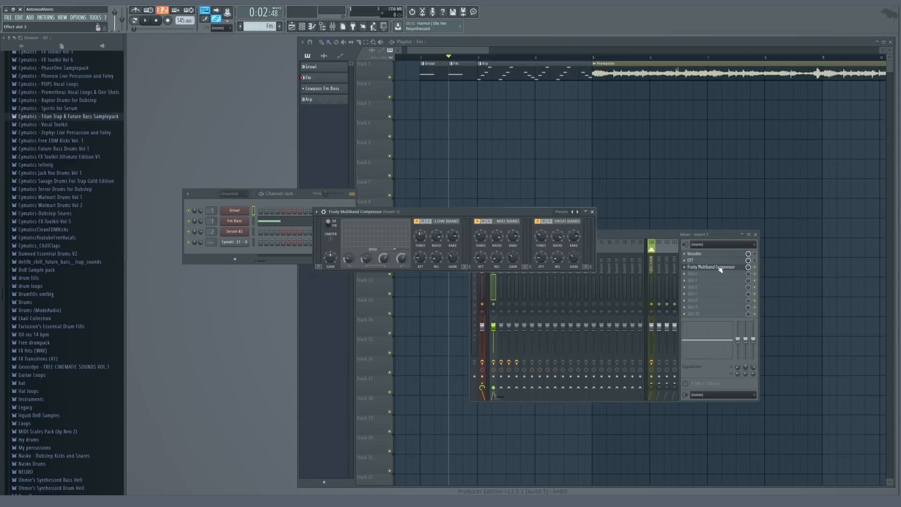
left_click(717, 270)
left_click(716, 269)
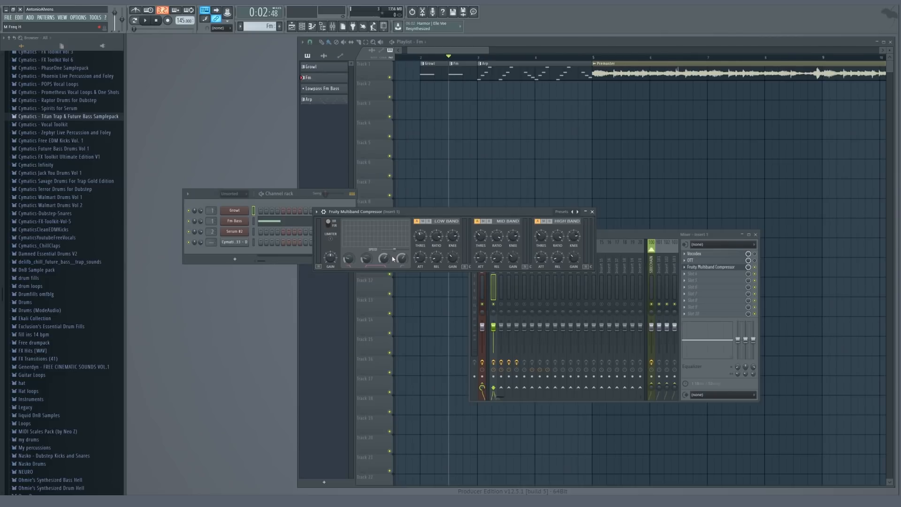
left_click_drag(393, 258, 401, 270)
key("space")
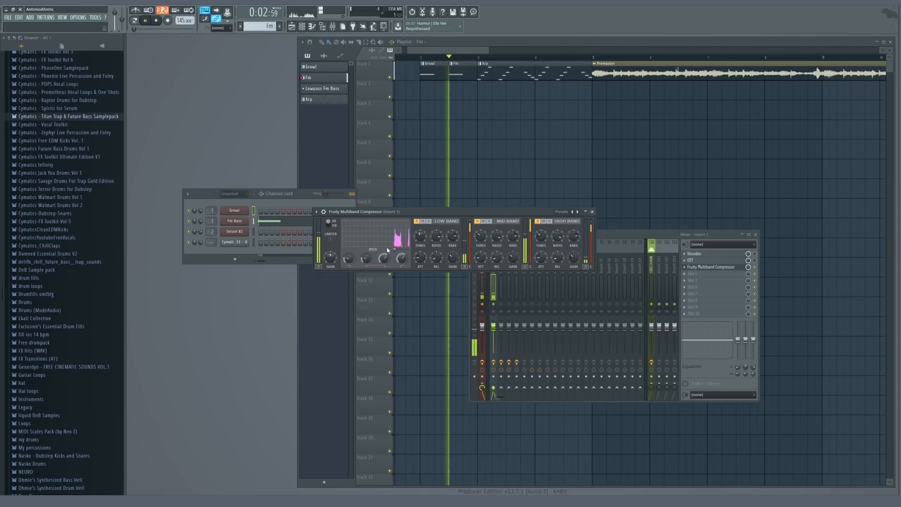
key("space")
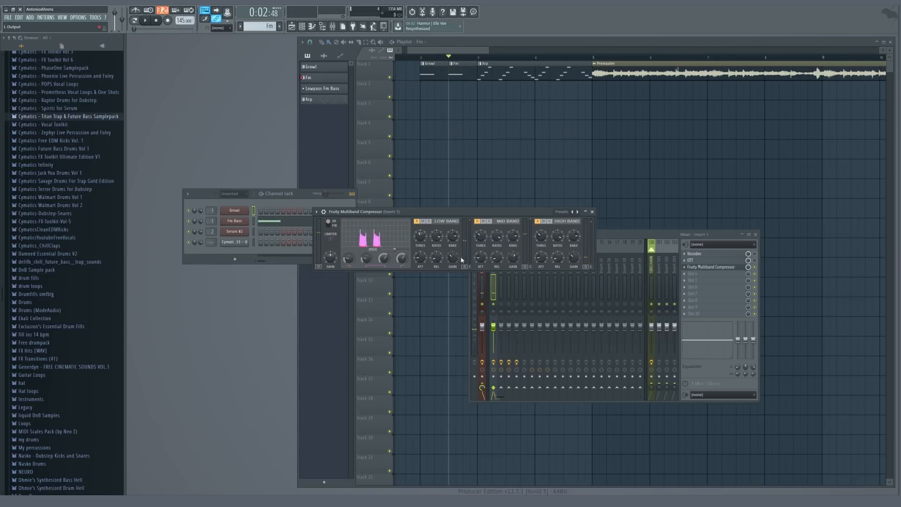
Raise the high band's gain in the Multiband Compressor and audition the Fm bass repeatedly
left_click_drag(575, 257, 575, 251)
key("space")
key("space")
key("space")
key("space")
key("space")
key("space")
key("space")
key("space")
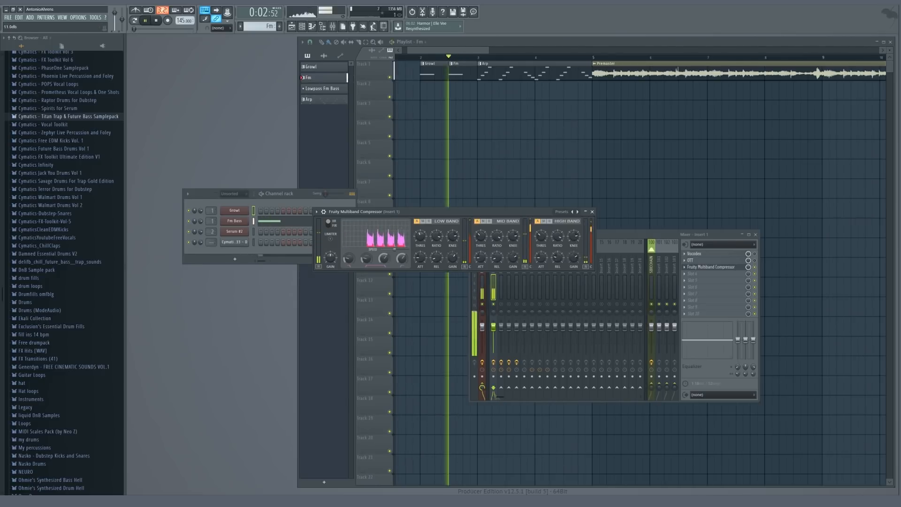
key("space")
key("space")
key("space")
key("space")
key("space")
key("space")
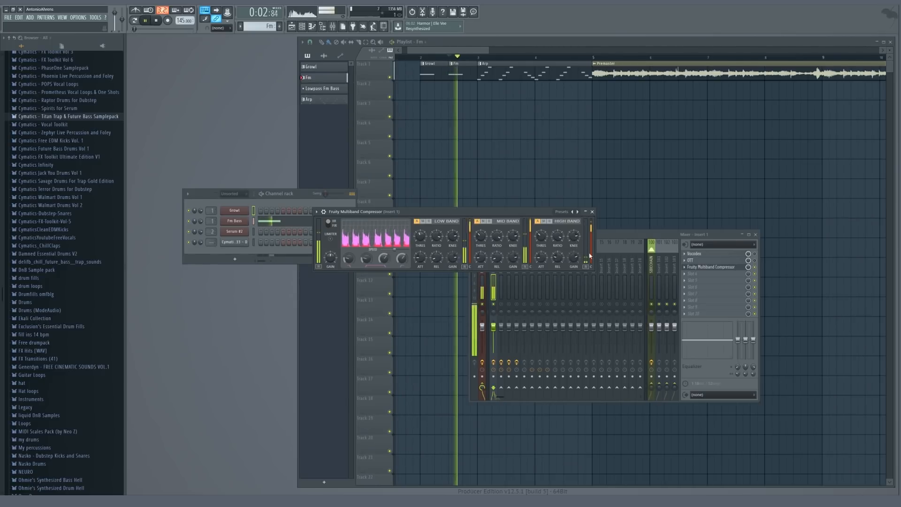
Close and reopen the Insert 1 Multiband Compressor window while auditioning the Fm bass, leaving the window closed
key("Escape")
left_click(734, 267)
left_click(734, 267)
key("space")
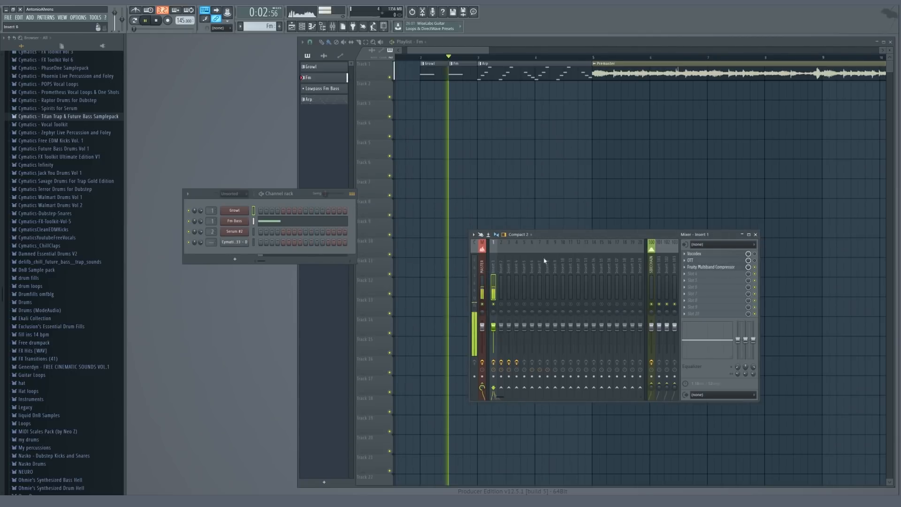
key("space")
left_click(726, 268)
key("space")
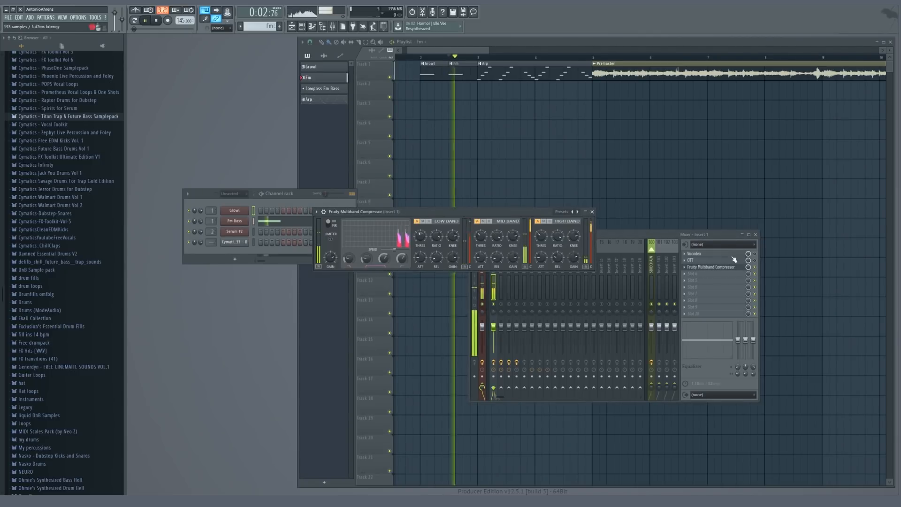
key("space")
left_click(733, 267)
key("space")
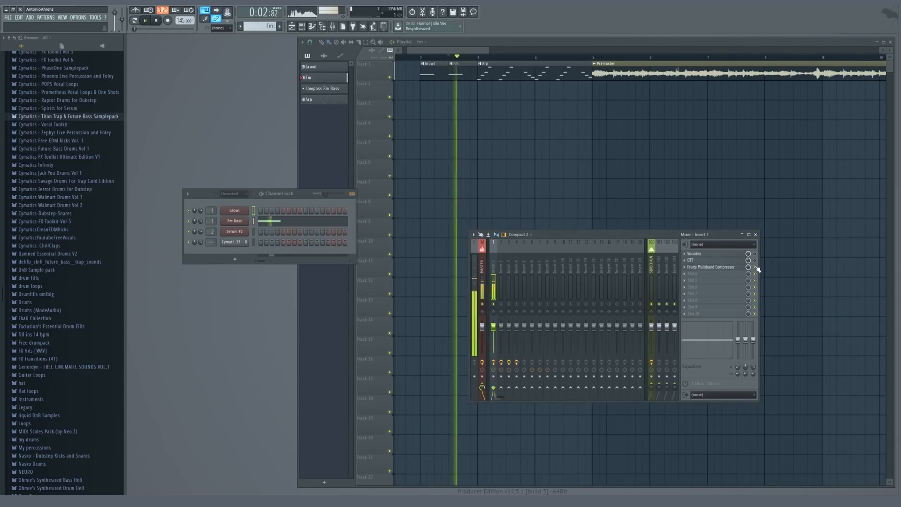
Audition the Fm bass several more times and close the mixer
key("space")
key("space")
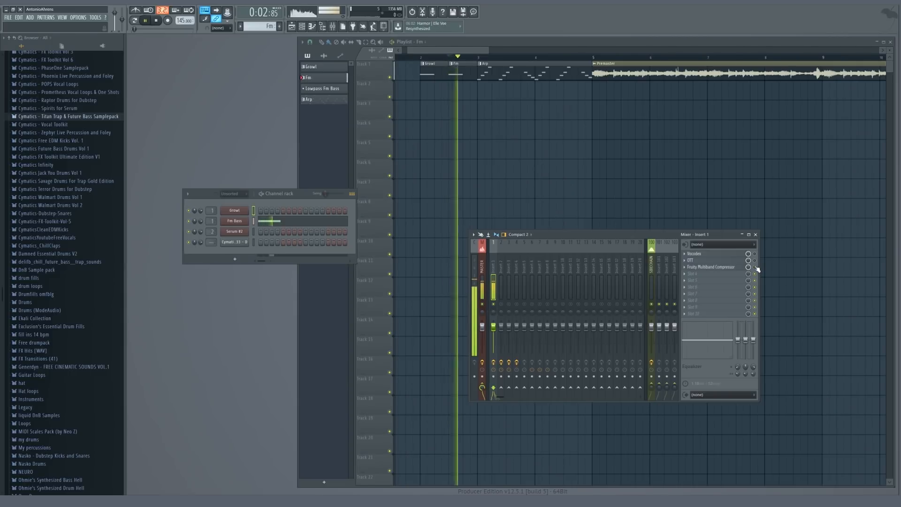
key("space")
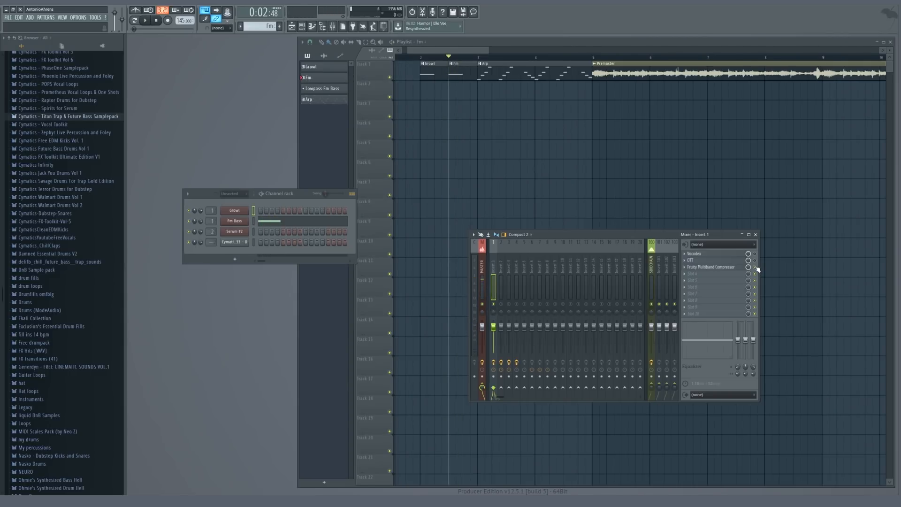
key("space")
key("space")
key("space")
key("space")
key("space")
key("space")
key("F9")
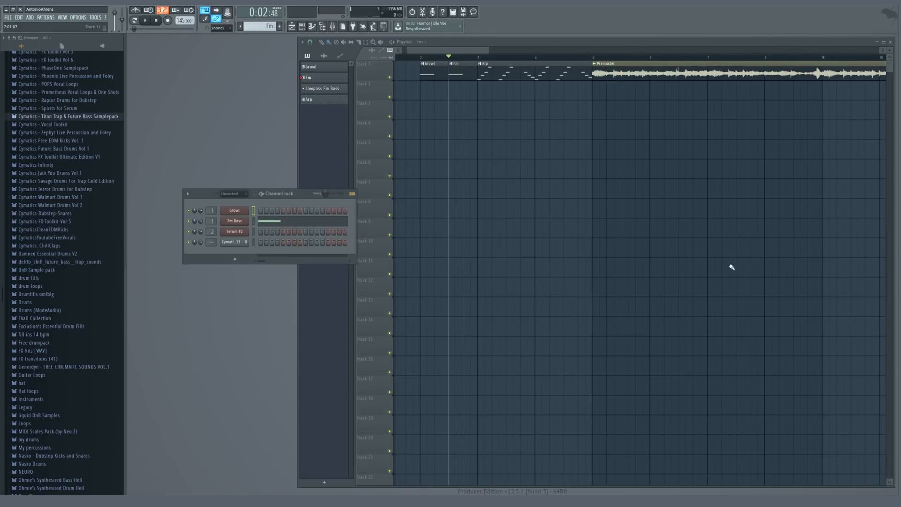
Set playback to the start of the Top Drum Loop clip, select the clip, and show its mixer track, Insert 7
scroll(488, 203, "down", 6)
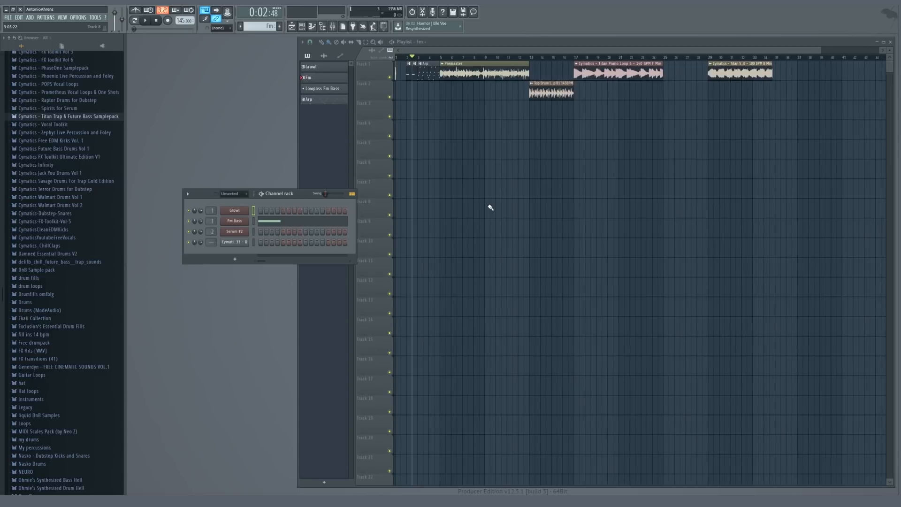
left_click(531, 56)
scroll(531, 55, "up", 5)
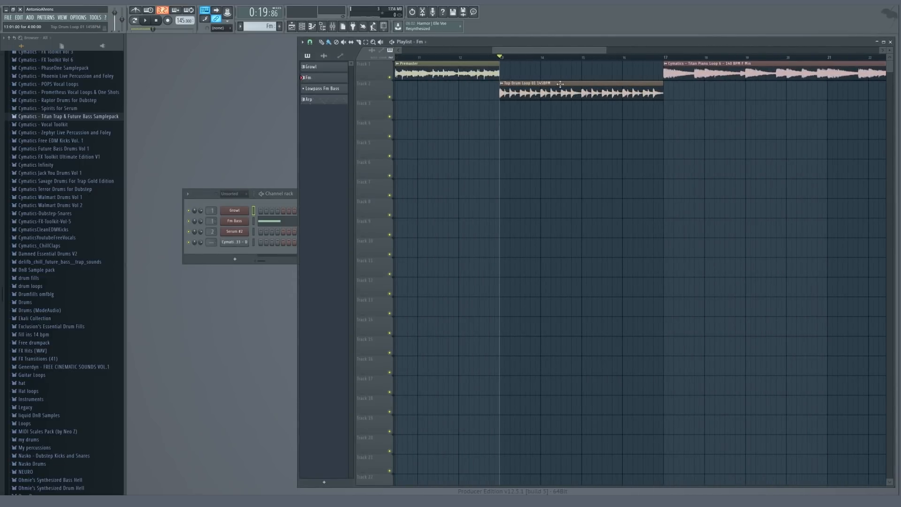
left_click(540, 86)
double_click(213, 242)
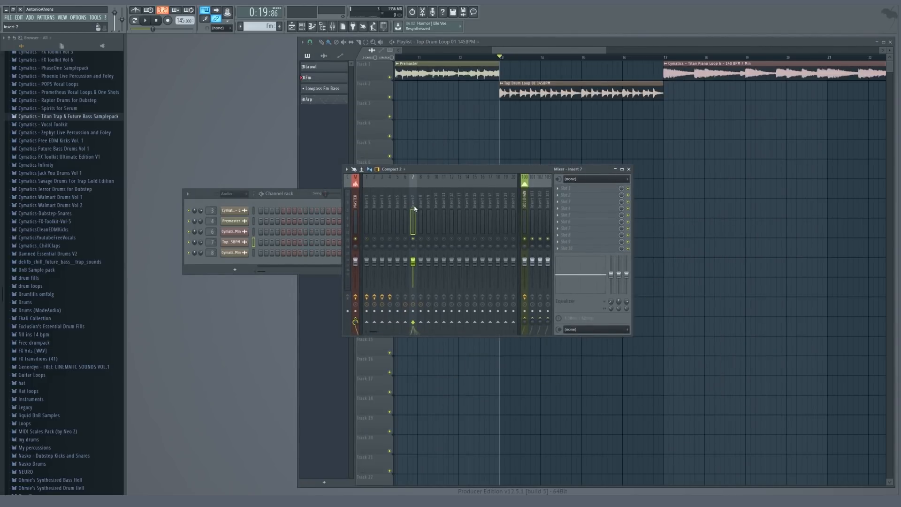
Audition the drum loop and add Transient Processor in slot 1 of Insert 7
left_click(572, 189)
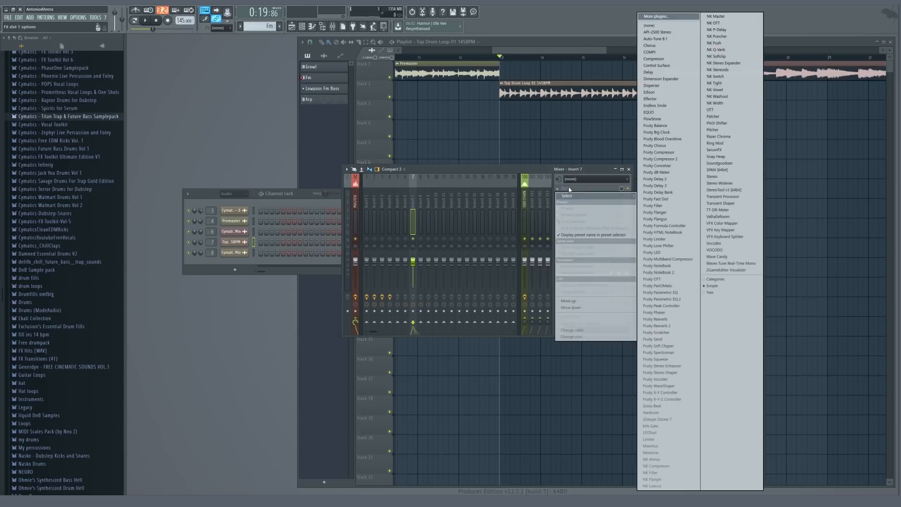
key("Escape")
key("space")
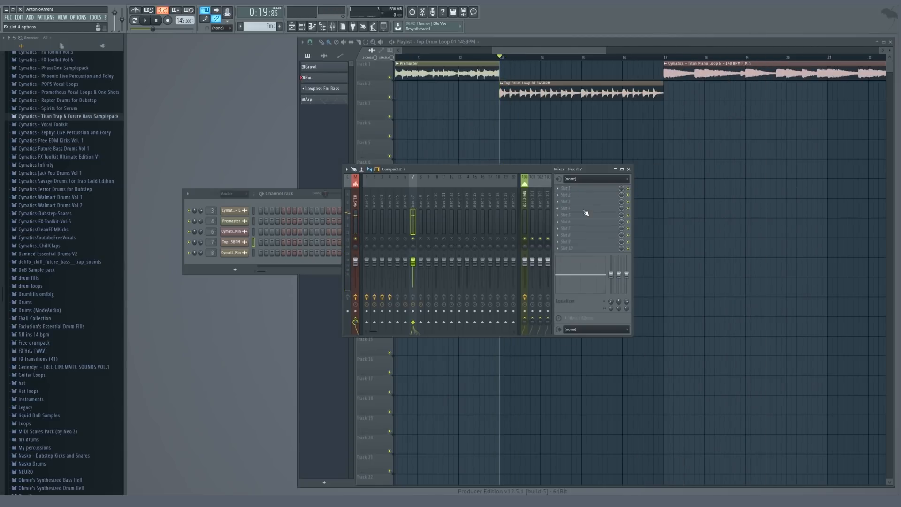
left_click(577, 189)
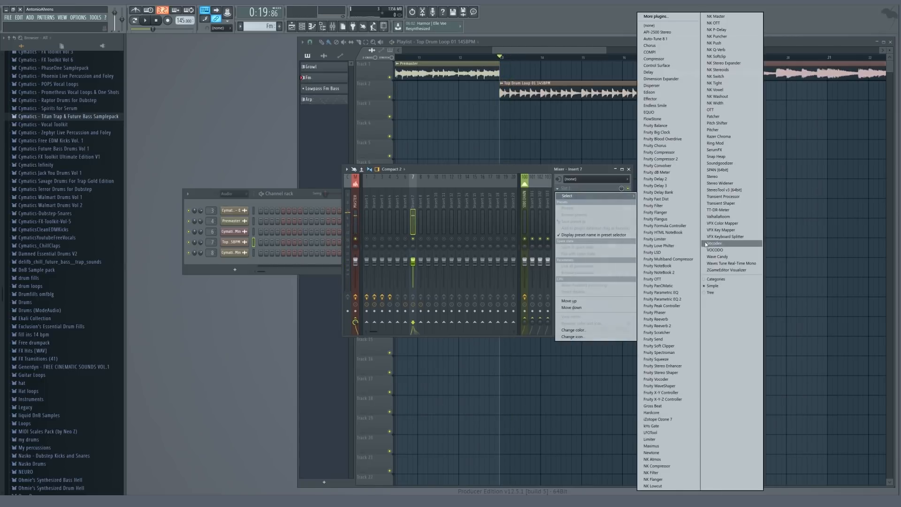
left_click(720, 196)
Audition the drum loop through the Transient Processor and move the plugin window over the mixer
key("space")
left_click_drag(780, 216, 726, 199)
key("space")
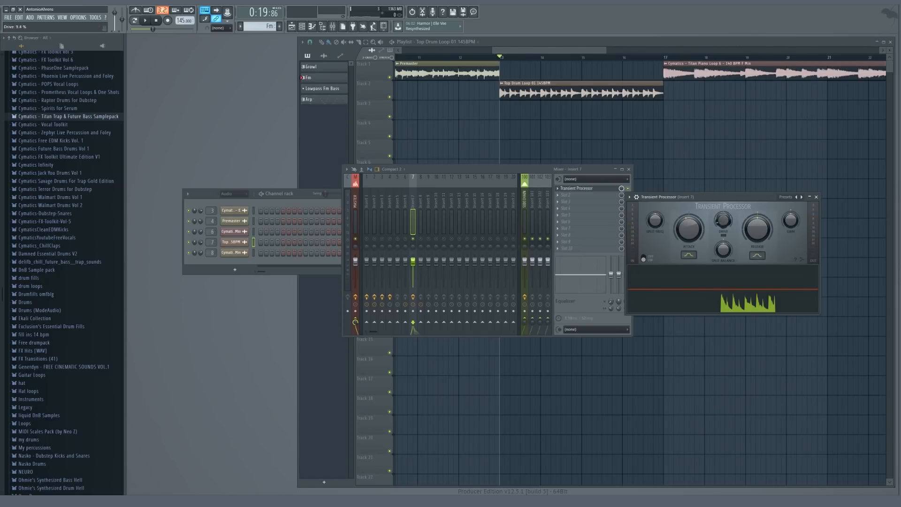
key("space")
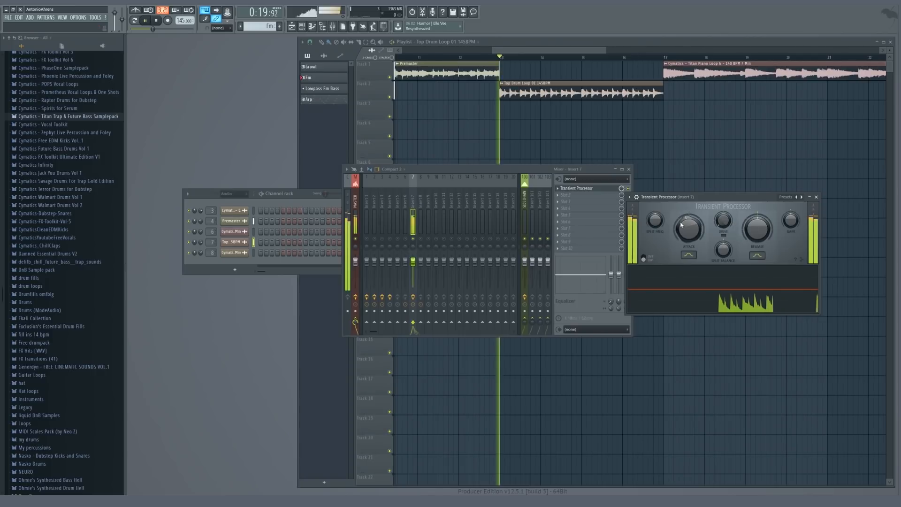
key("space")
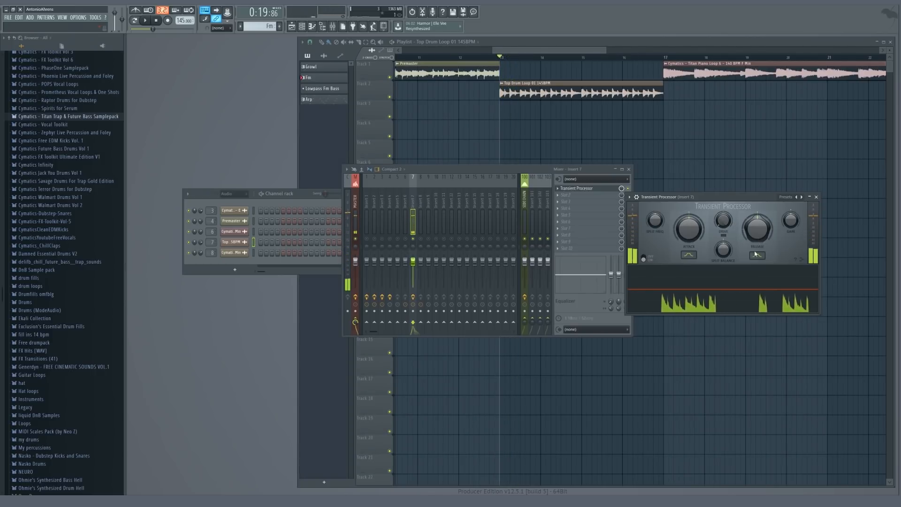
left_click_drag(727, 197, 582, 193)
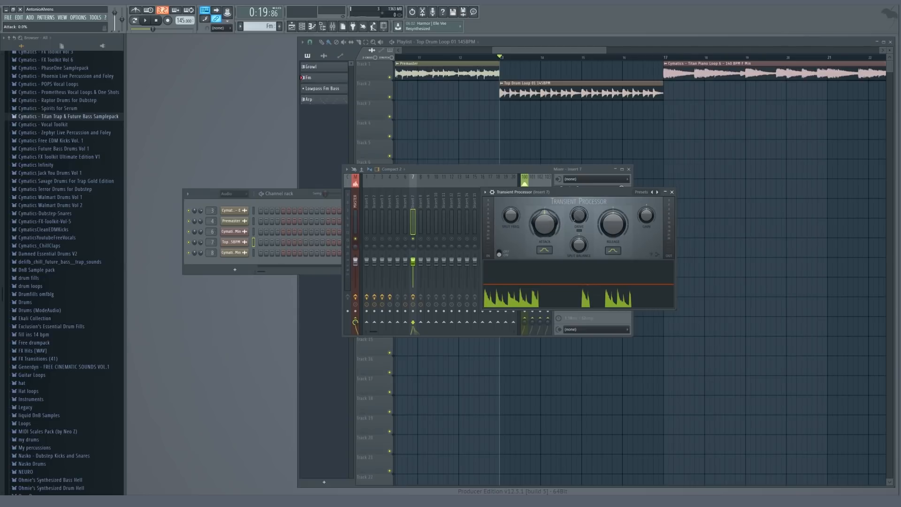
key("space")
key("space")
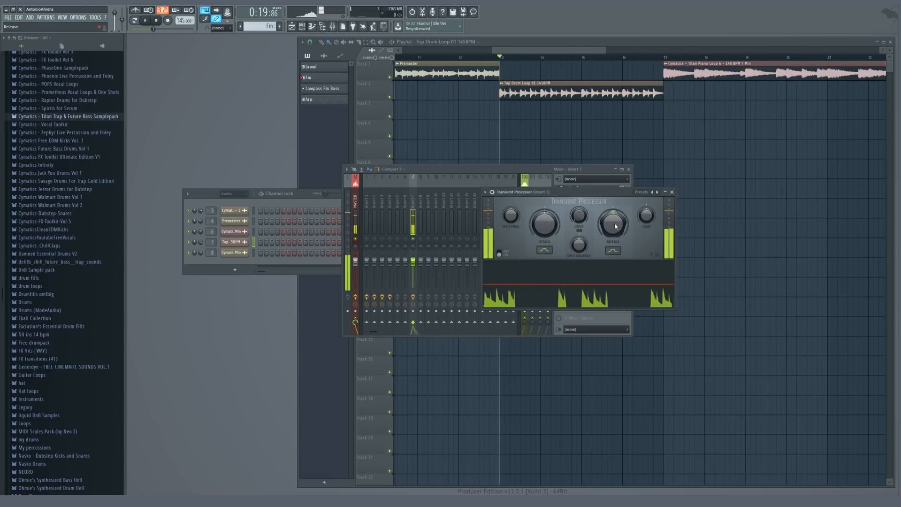
Move the Transient Processor off the effect slots and lower its release to about -92% while auditioning the drum loop
left_click_drag(571, 192, 698, 213)
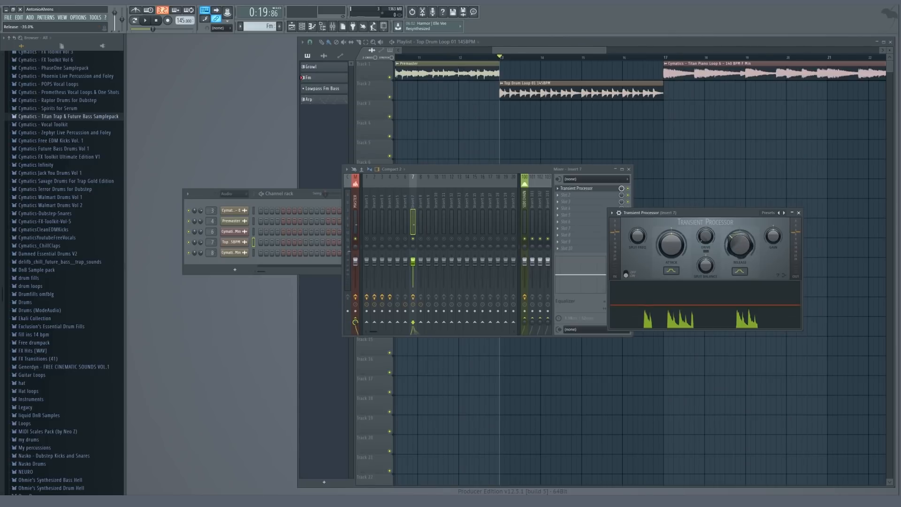
key("space")
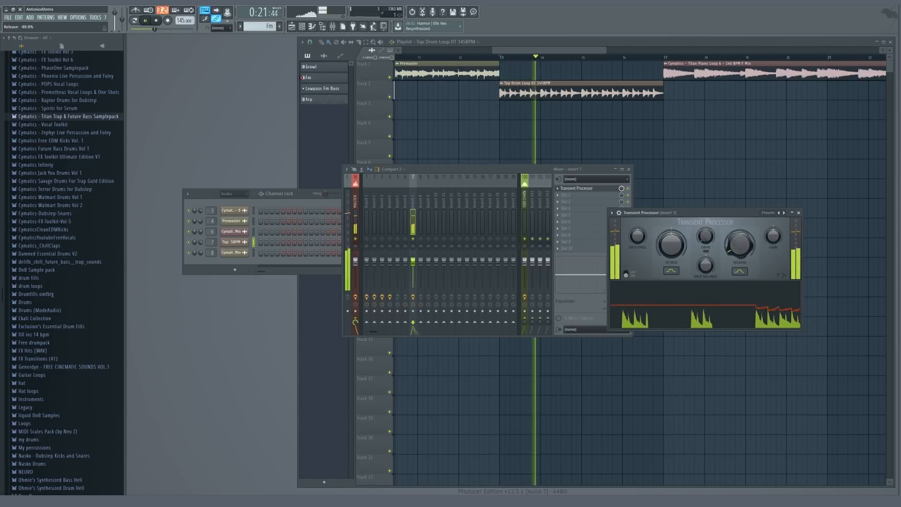
left_click_drag(744, 244, 744, 247)
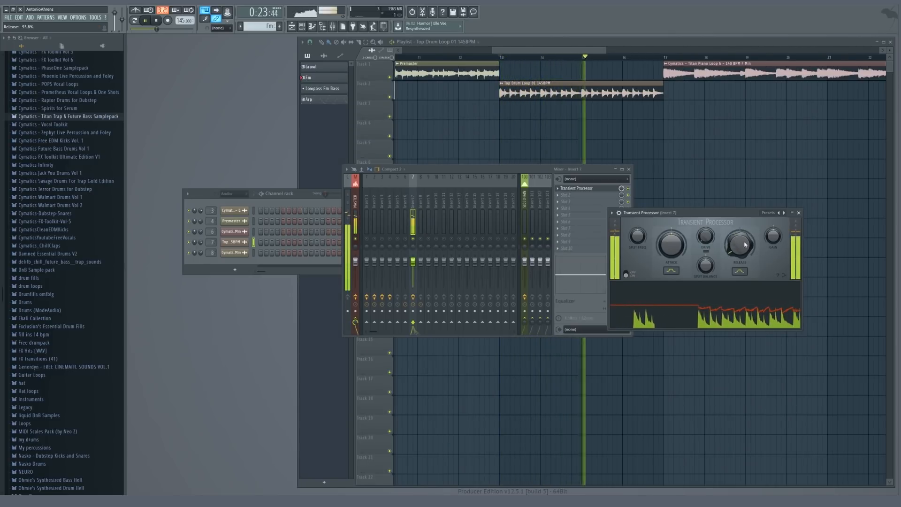
key("space")
Arrange the mixer and Transient Processor windows side by side below the playlist clips
left_click_drag(676, 215, 710, 193)
left_click_drag(596, 169, 465, 161)
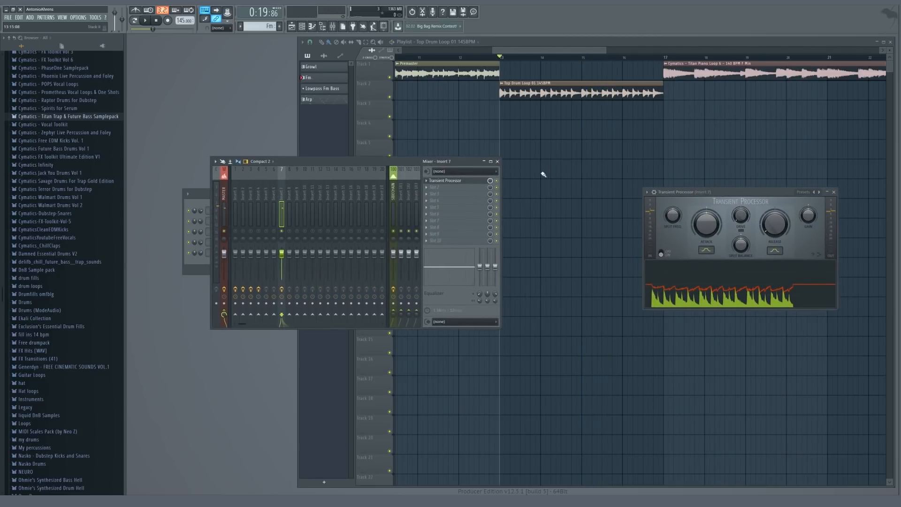
left_click_drag(721, 193, 528, 160)
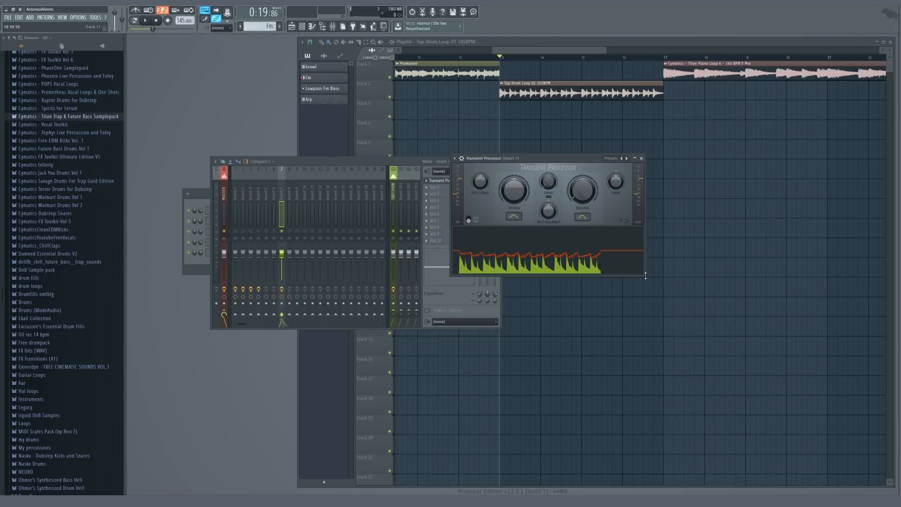
mouse_move(645, 303)
left_mouse_down()
mouse_move(617, 263)
mouse_move(641, 303)
left_mouse_up()
left_click_drag(567, 160, 655, 202)
left_click_drag(458, 163, 440, 205)
Switch the Transient Processor's release shape between Sharp and Slow, ending on Slow, and audition the drum loop with each
key("space")
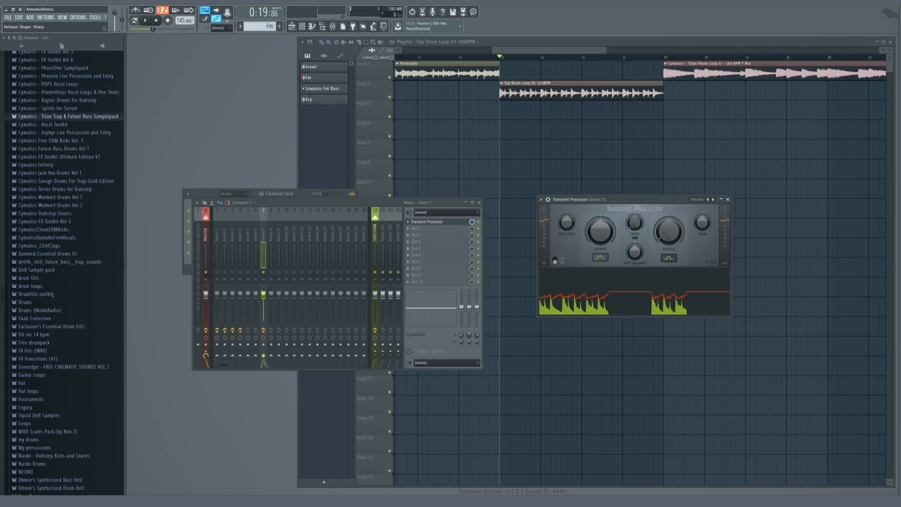
left_click(668, 257)
key("space")
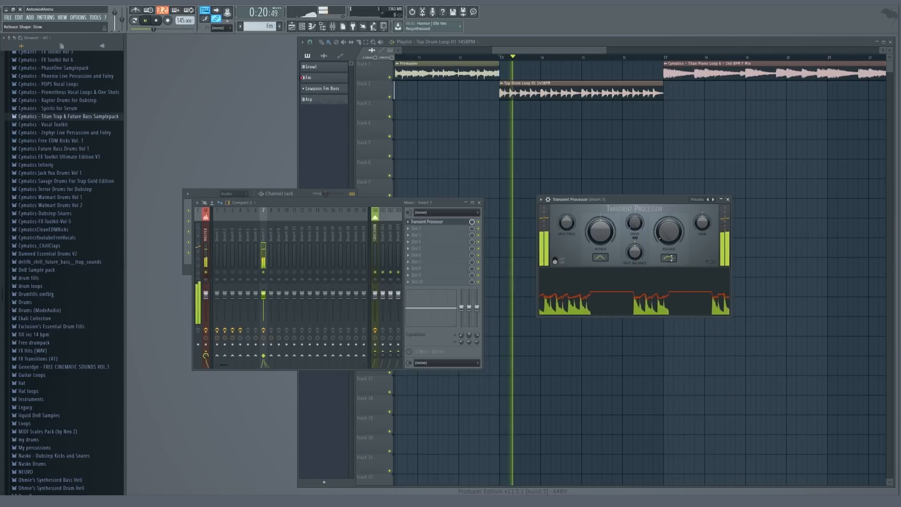
key("space")
left_click(669, 258)
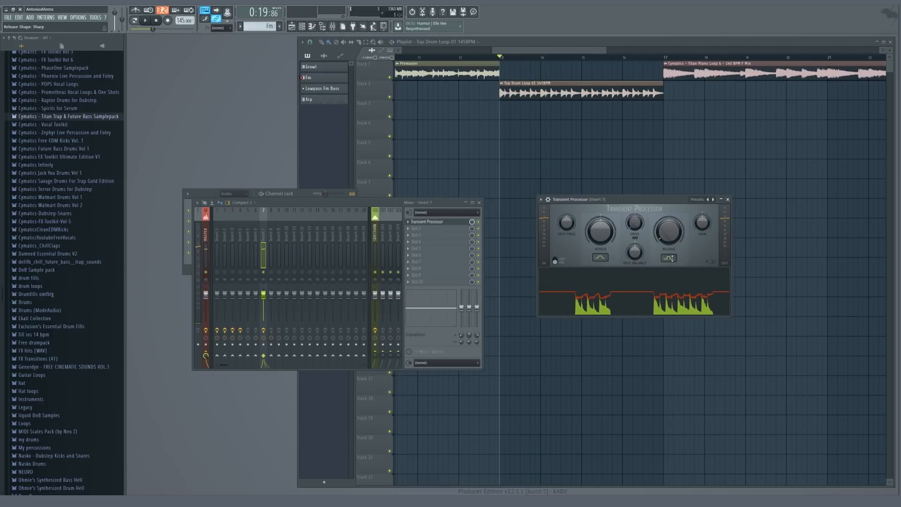
key("space")
key("space")
left_click(669, 258)
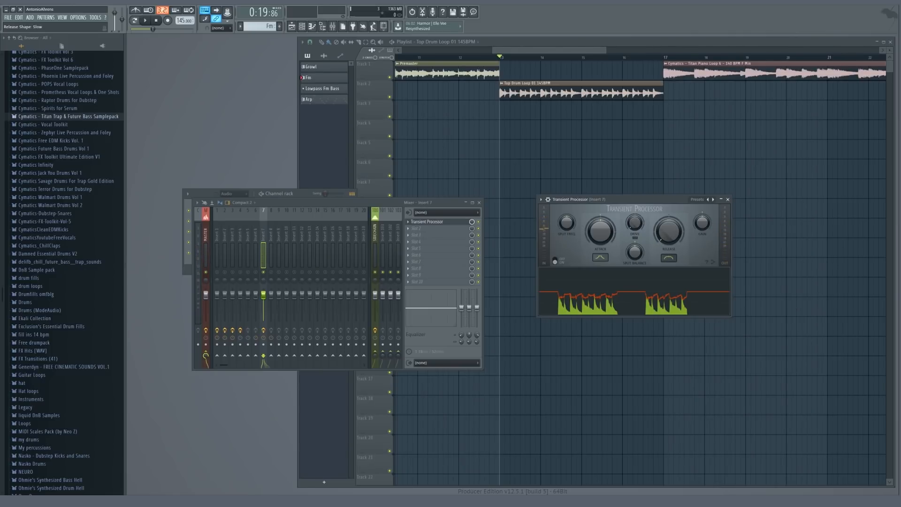
key("space")
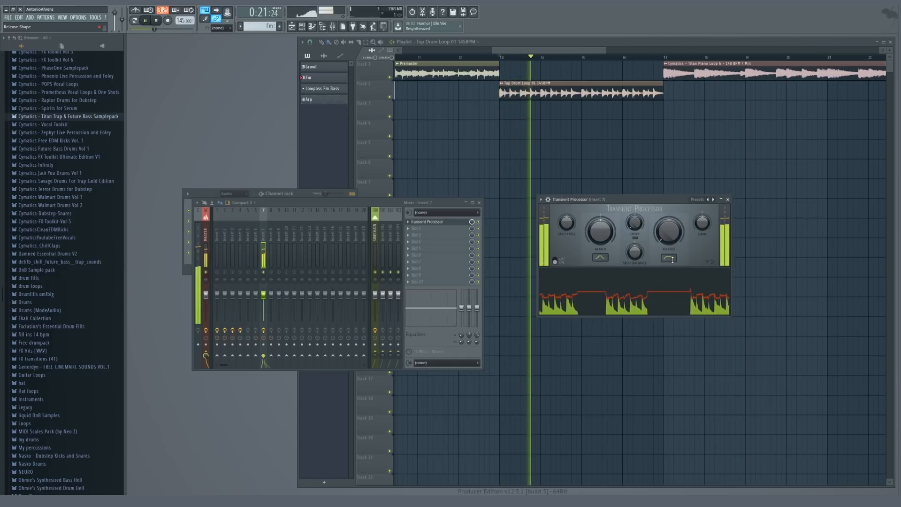
Compare the drum loop with and without the Transient Processor by toggling its effect slot between playbacks
key("space")
key("space")
key("space")
left_click(478, 221)
key("space")
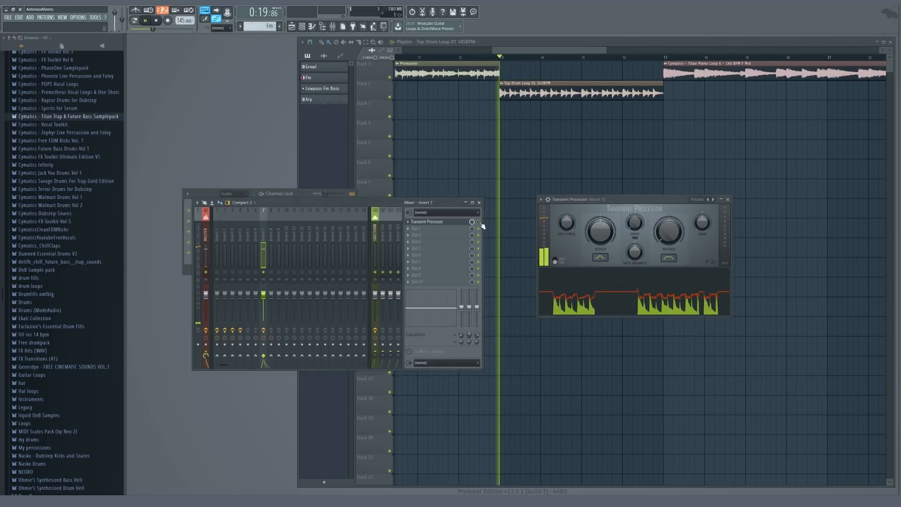
left_click(478, 221)
key("space")
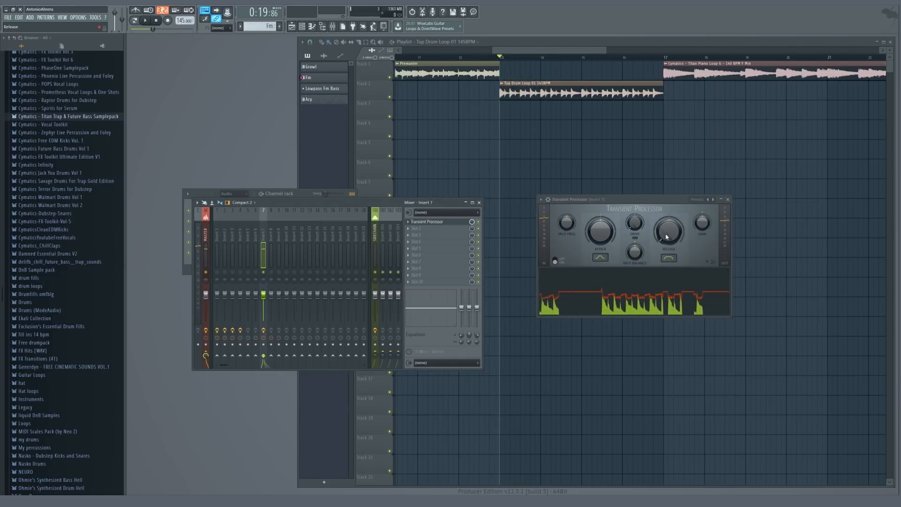
Raise the Transient Processor's release while auditioning the drum loop, and close the plugin window
key("space")
key("space")
left_click_drag(666, 237, 562, 188)
key("space")
key("space")
key("space")
key("space")
key("space")
key("space")
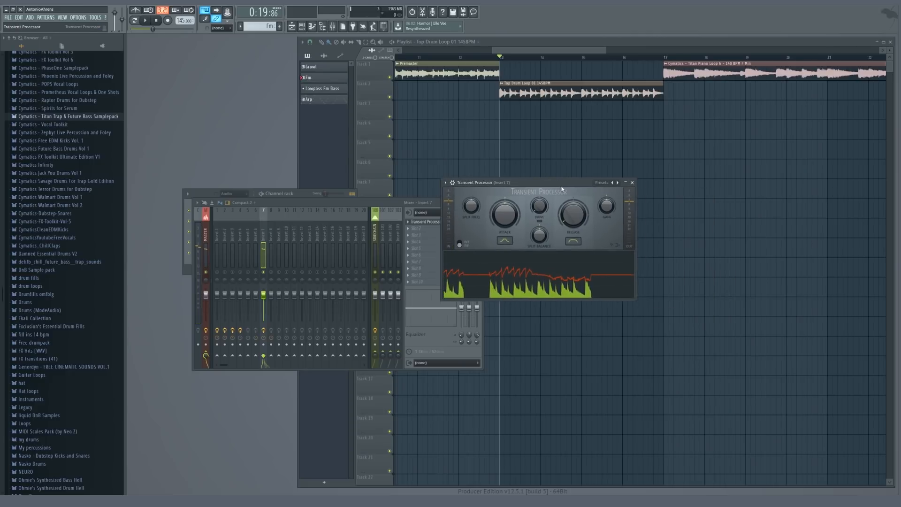
left_click_drag(509, 182, 489, 188)
key("Escape")
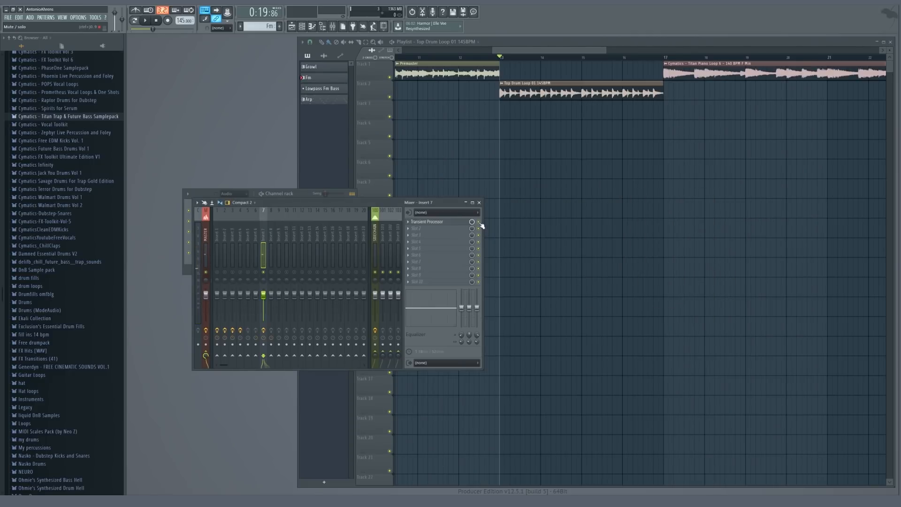
Set the playback start to the Titan Piano Loop clip at bar 17, select the clip and show its mixer track, Insert 6
left_click_drag(592, 51, 652, 53)
scroll(590, 101, "down", 3)
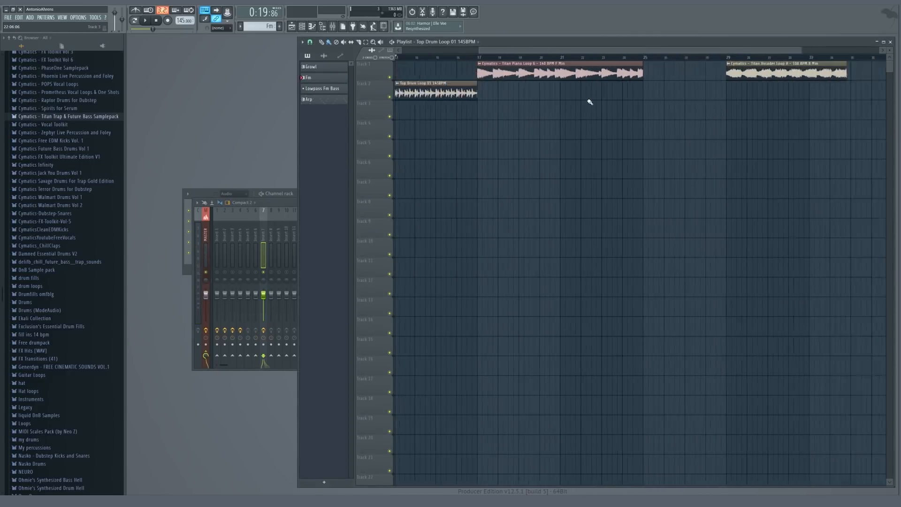
left_click(512, 56)
left_click(213, 193)
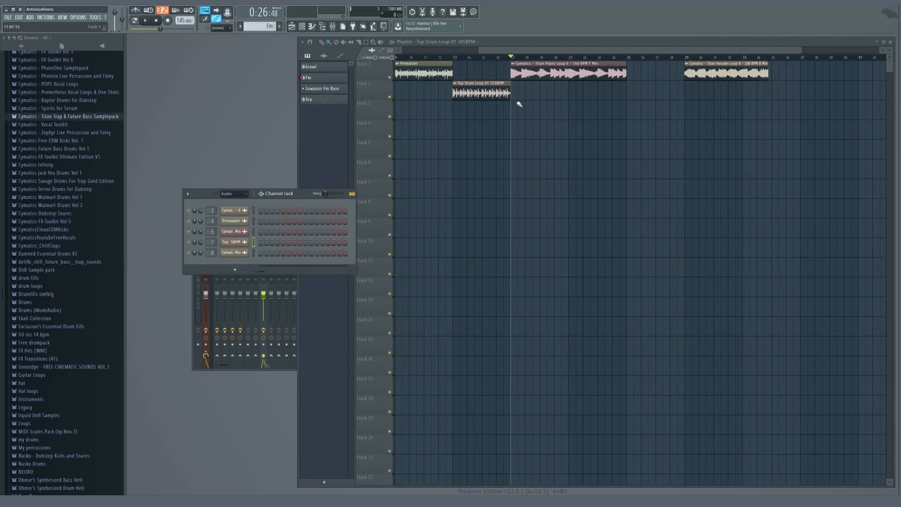
left_click(528, 65)
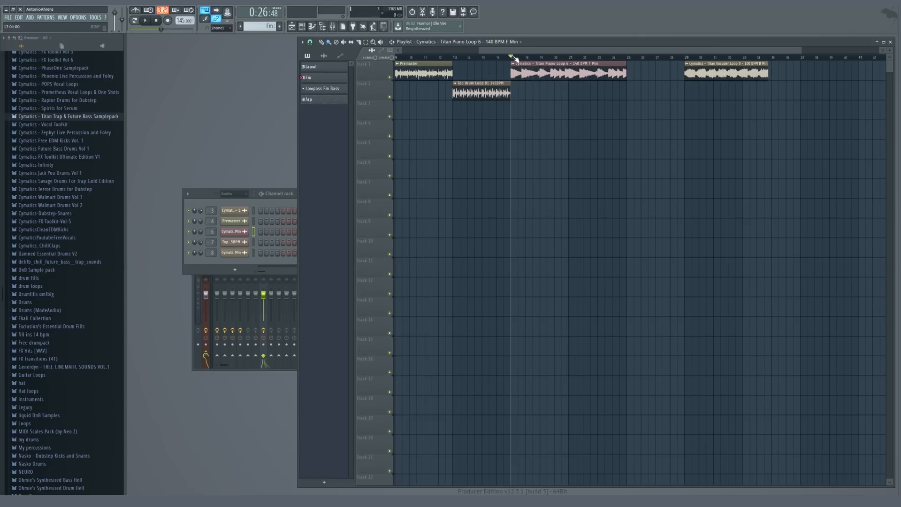
double_click(212, 231)
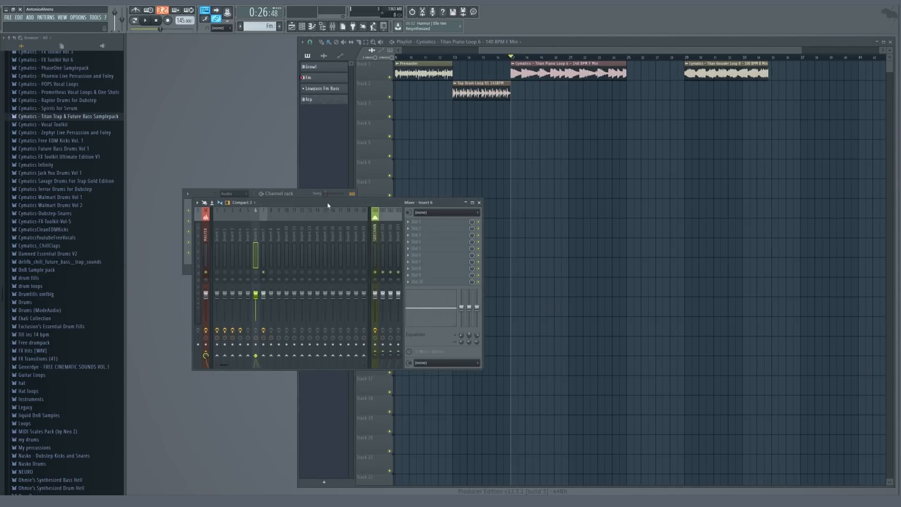
left_click_drag(327, 205, 492, 220)
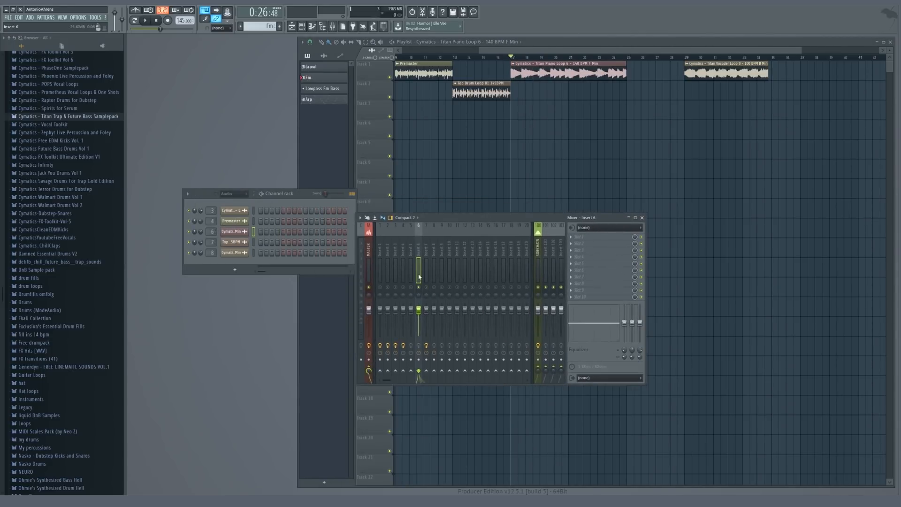
Load Gross Beat into the first effect slot of the piano loop's mixer track
left_click(586, 238)
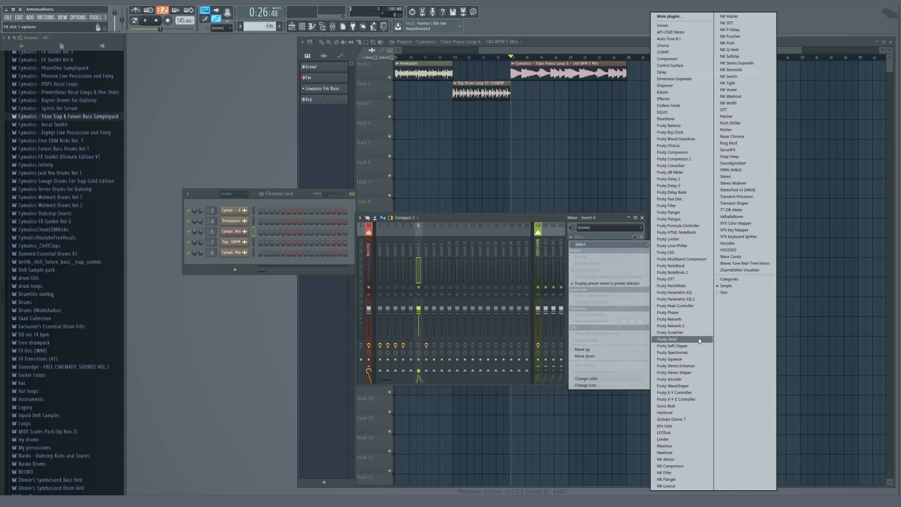
left_click(671, 405)
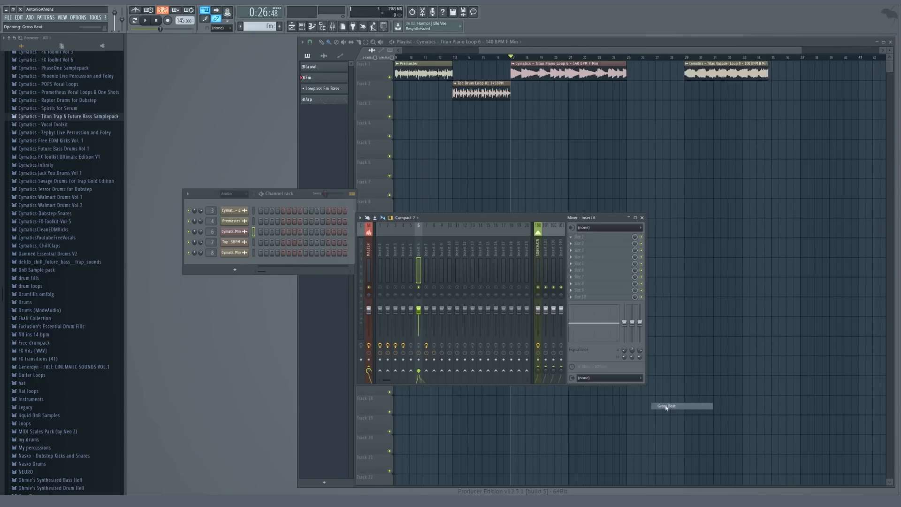
left_click(380, 178)
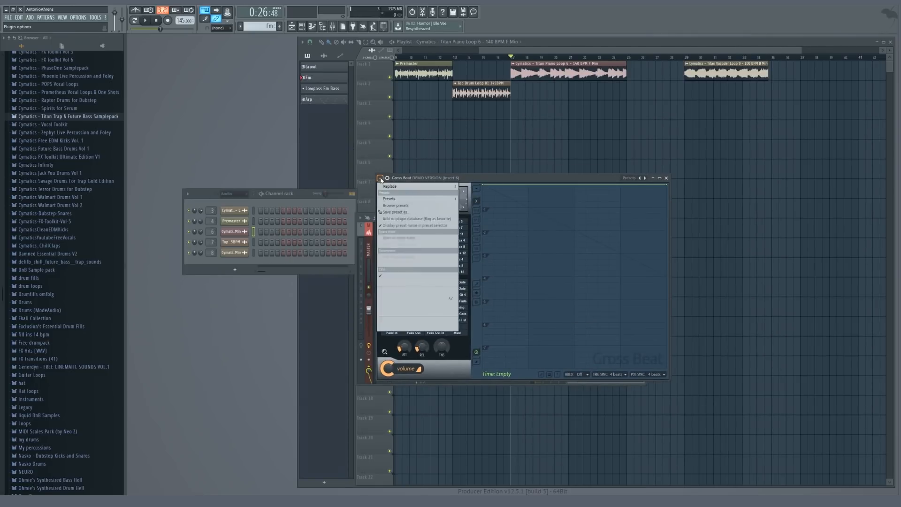
mouse_move(390, 202)
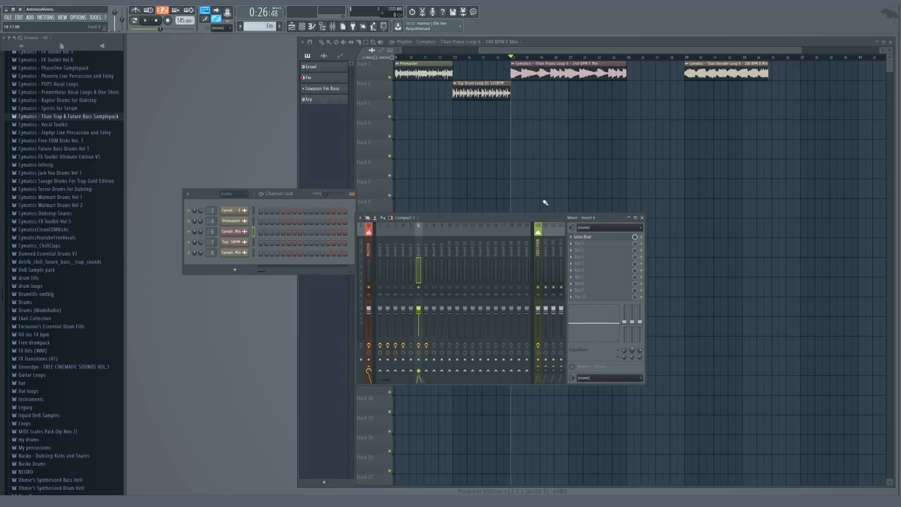
Load Gross Beat's Momentary preset, choose the 1/2 Speed time effect and close the plugin
left_click(585, 237)
left_click(380, 178)
mouse_move(390, 199)
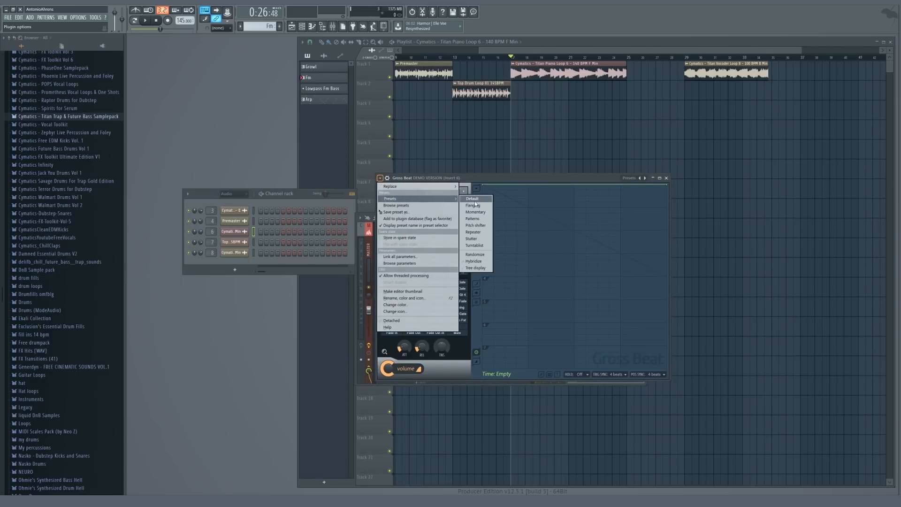
left_click(477, 212)
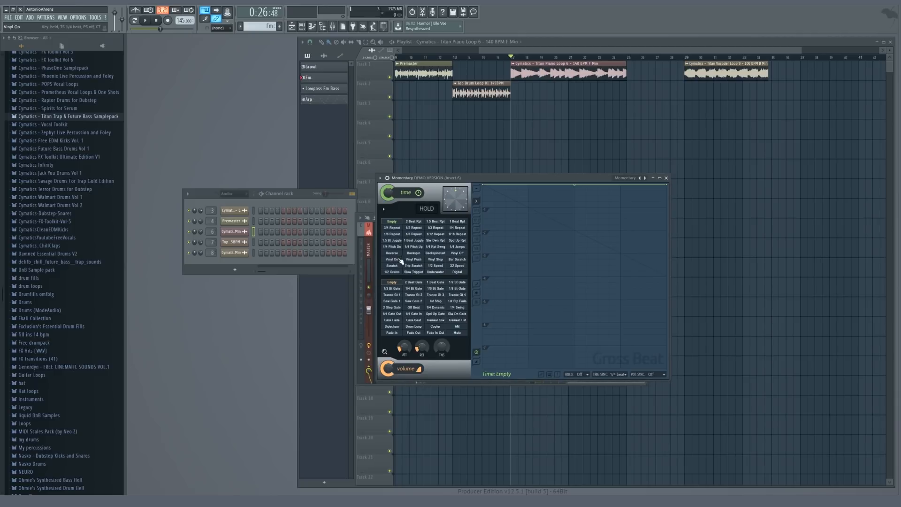
left_click(436, 266)
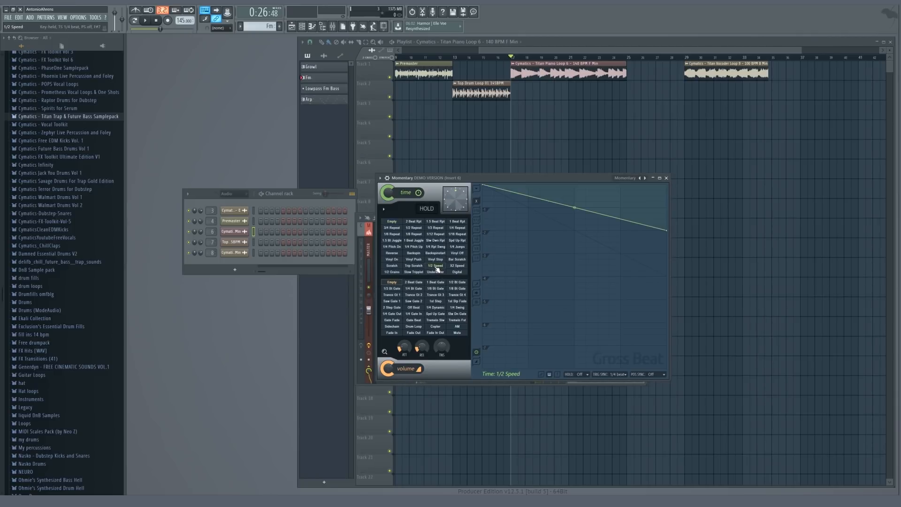
key("Escape")
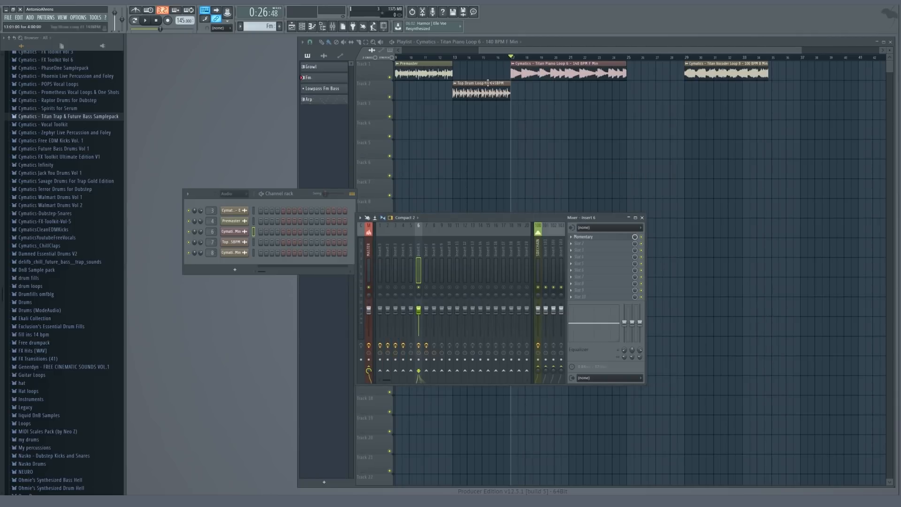
Play the piano loop from the start of its clip at bar 17
left_click(511, 56)
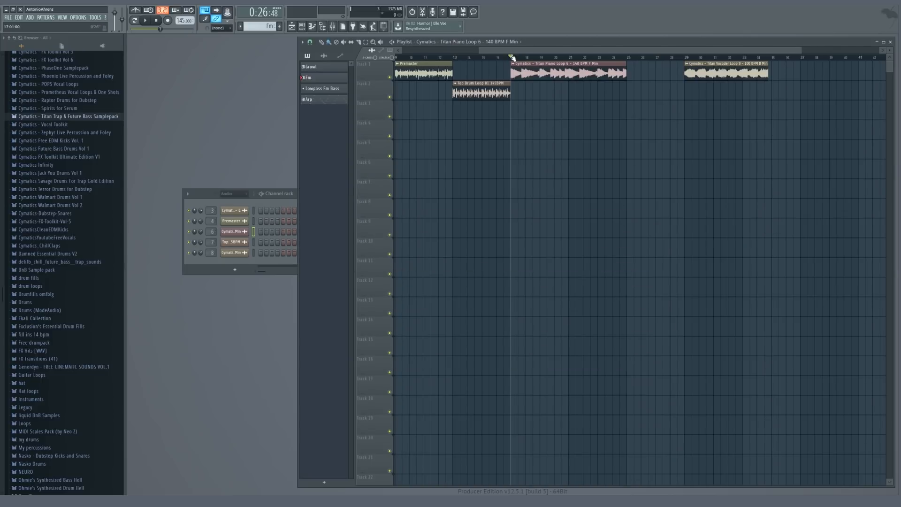
key("space")
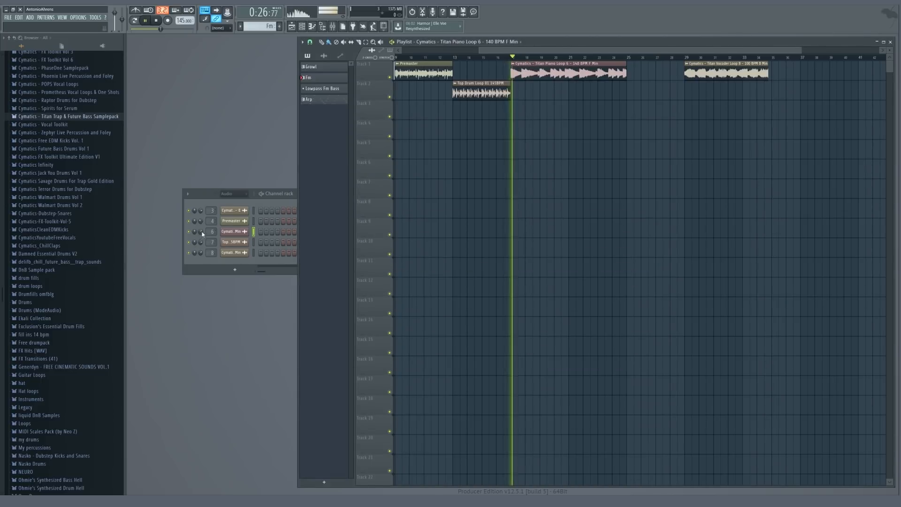
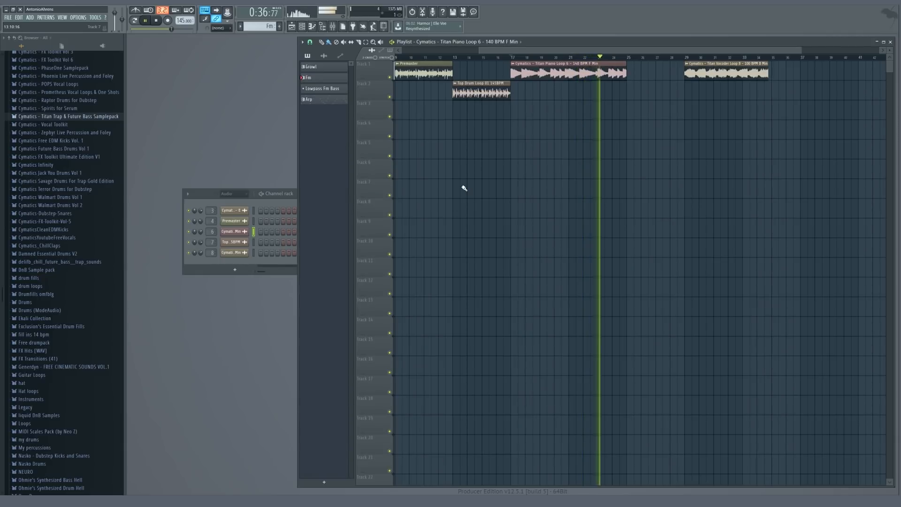
key("space")
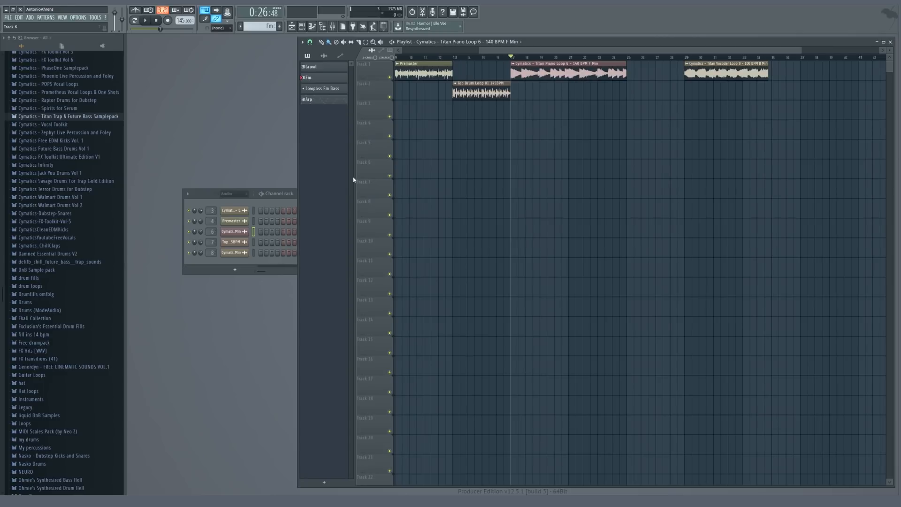
Reopen Gross Beat from Insert 6 to show its 1/2 Speed setting, and audition the piano loop again
double_click(210, 231)
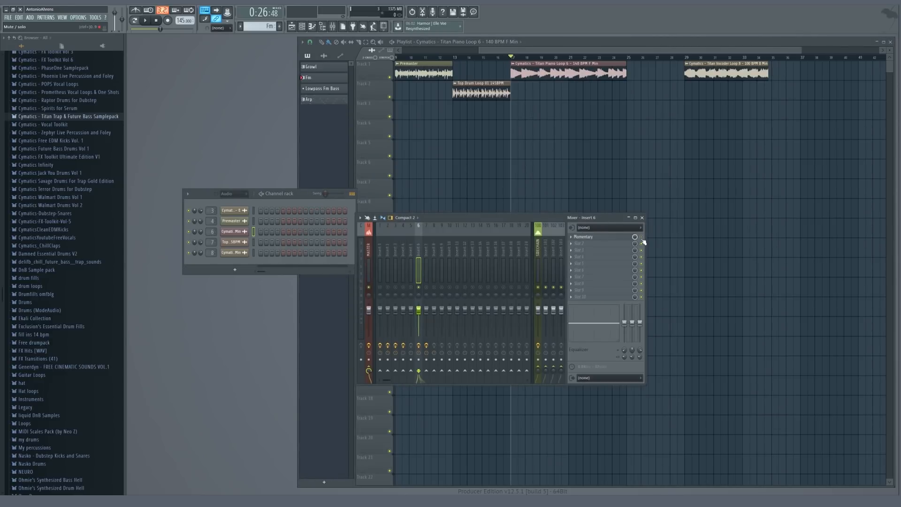
left_click(612, 237)
left_click_drag(494, 181, 661, 105)
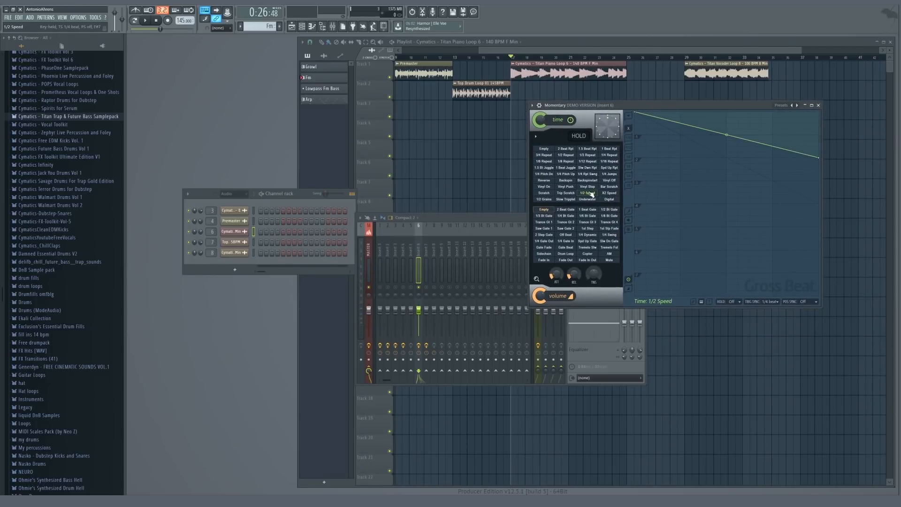
left_click(552, 45)
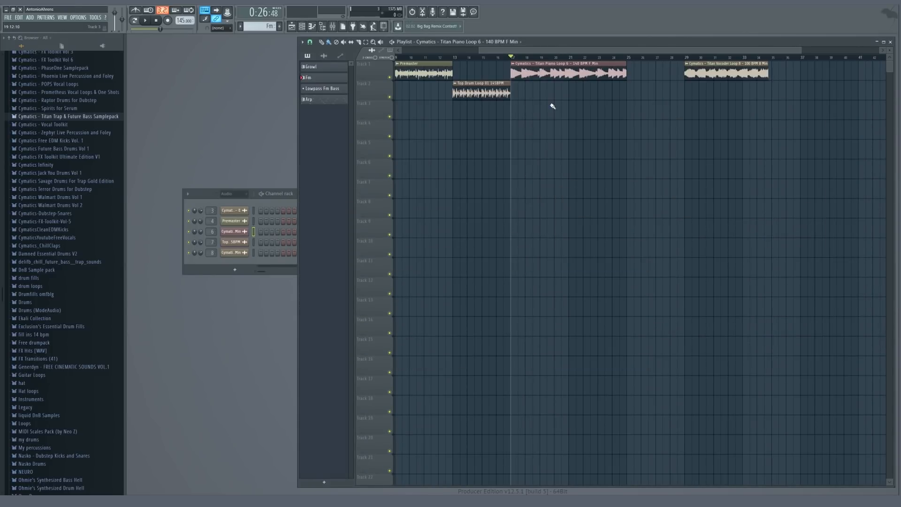
key("space")
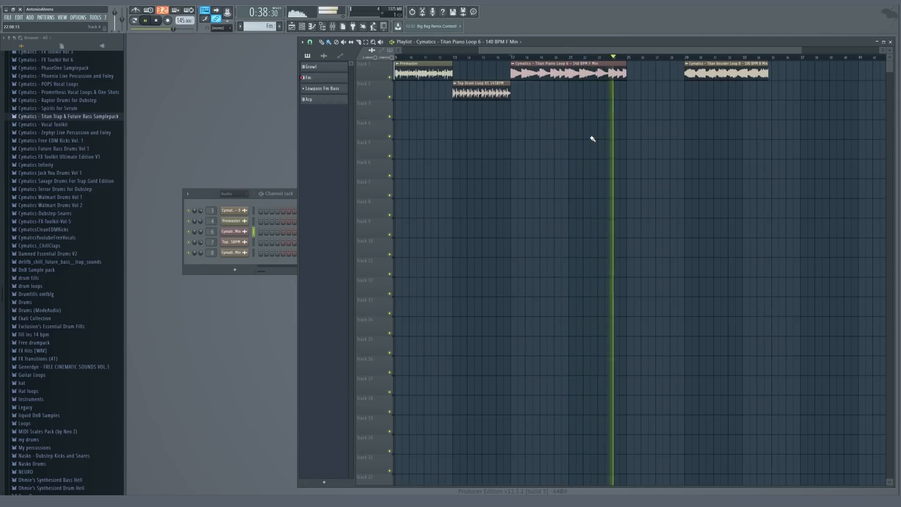
key("space")
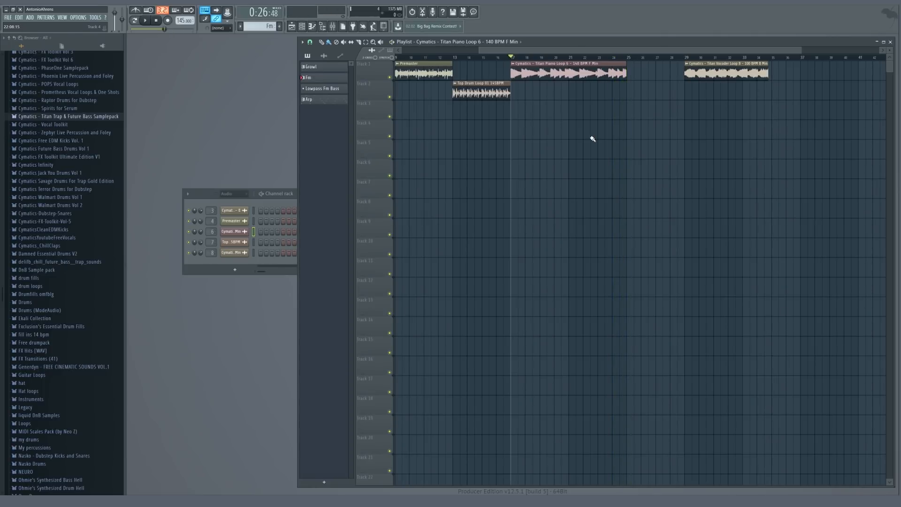
Open Edison on the Master track, move it clear of the mixer and empty the loaded vocal phrase sample
double_click(213, 232)
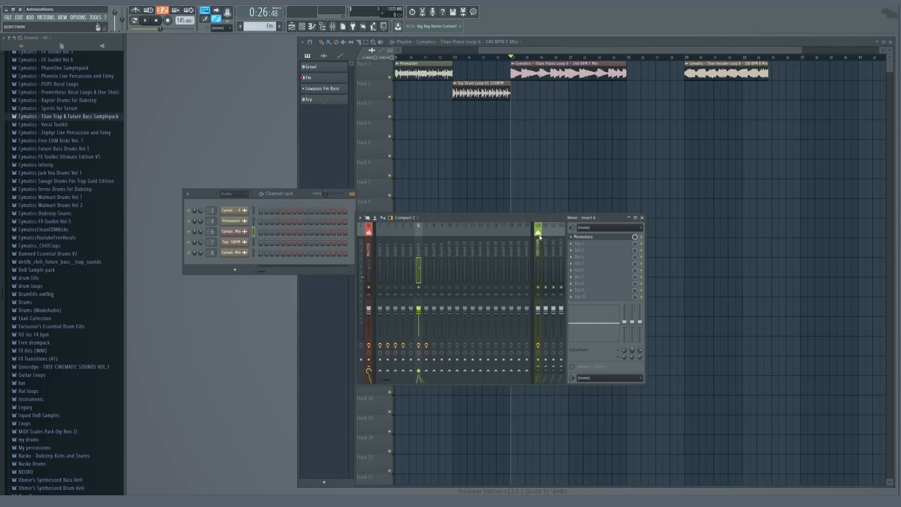
left_click(367, 253)
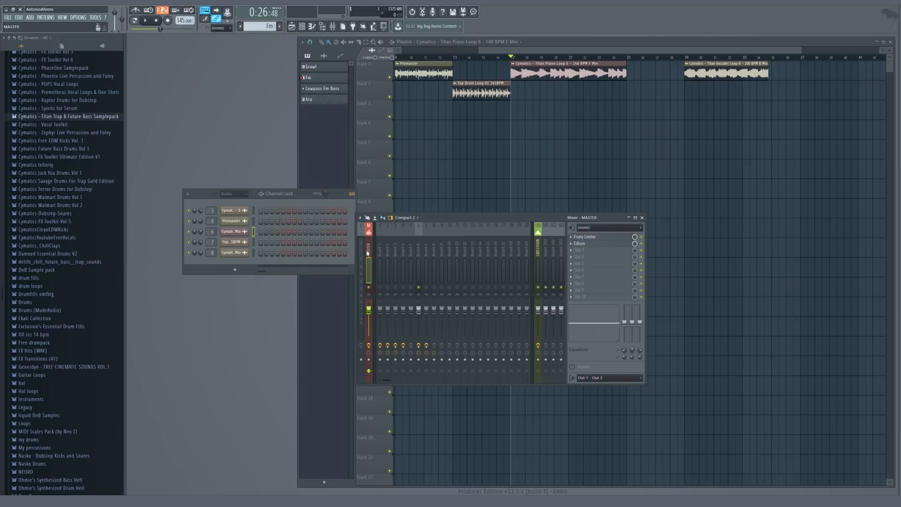
left_click(591, 244)
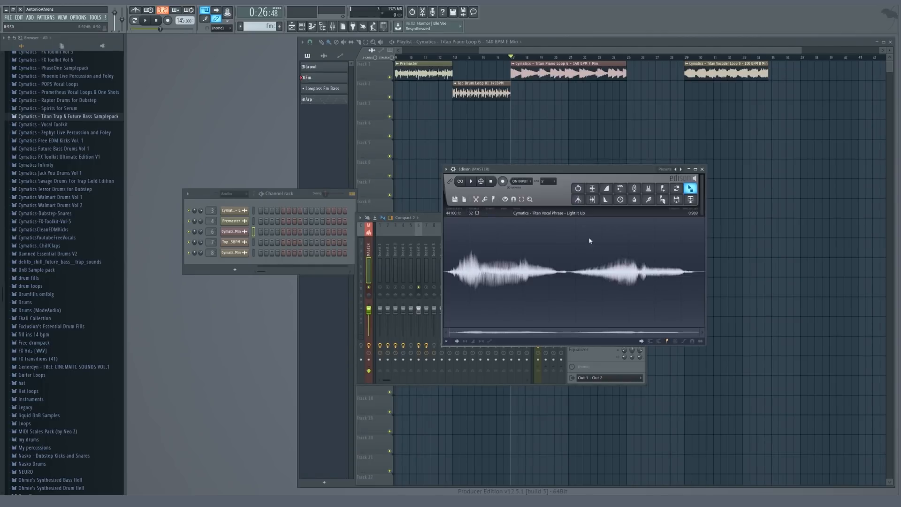
left_click_drag(458, 206, 220, 196)
left_click(218, 188)
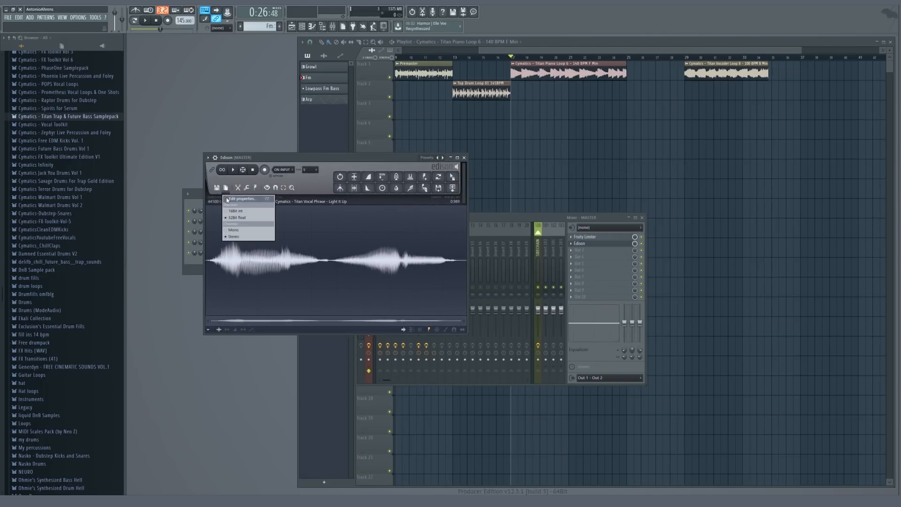
left_click(224, 197)
Replace Edison on the Master track with a fresh instance, move it away from the playlist clips and arm it for recording
left_click(571, 244)
mouse_move(581, 251)
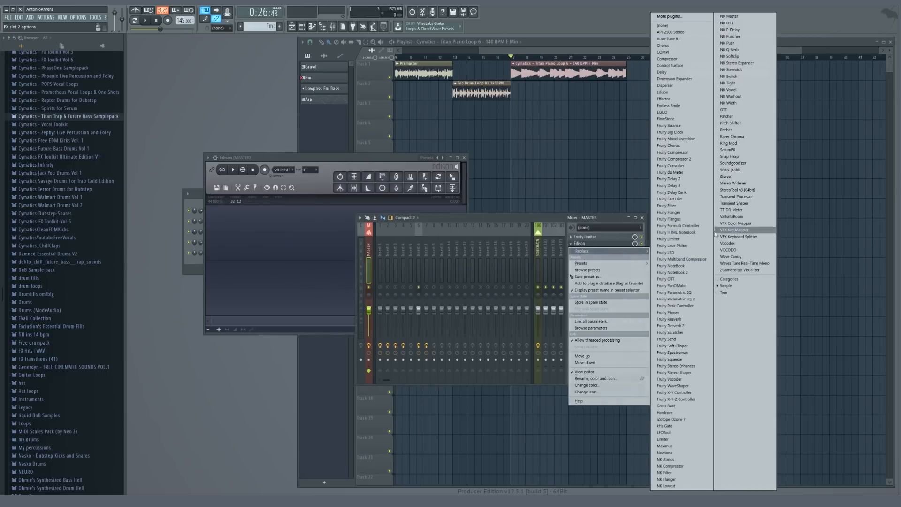
left_click(663, 92)
left_click_drag(308, 157, 245, 80)
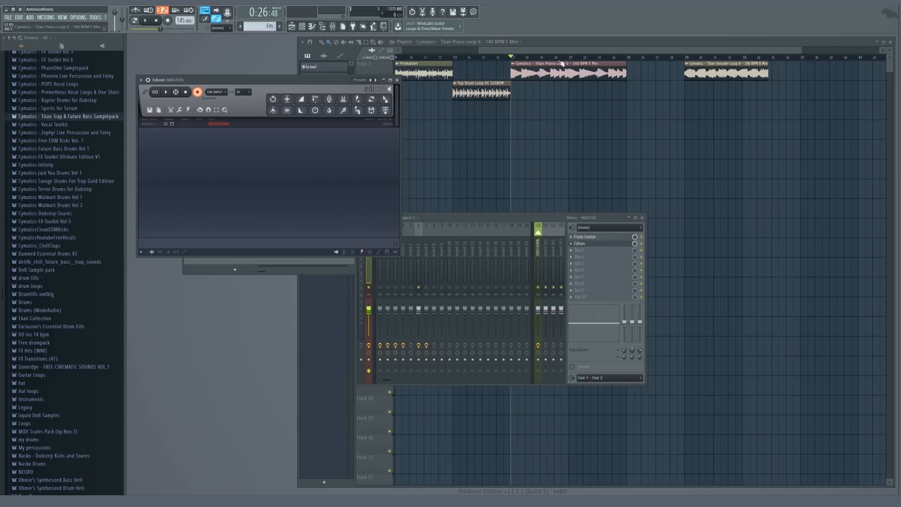
Record the piano loop's playback from bar 17 into Edison, and stop both playback and recording
left_click_drag(519, 57, 511, 56)
key("space")
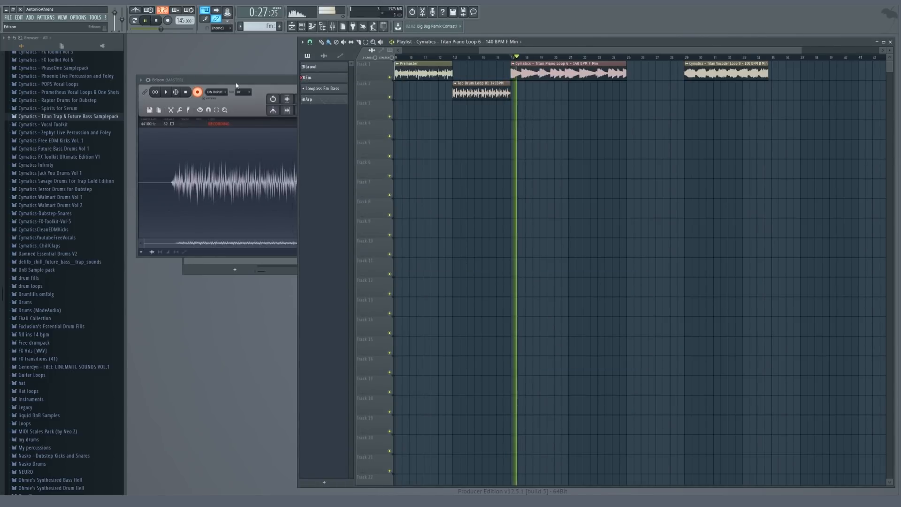
left_click(239, 193)
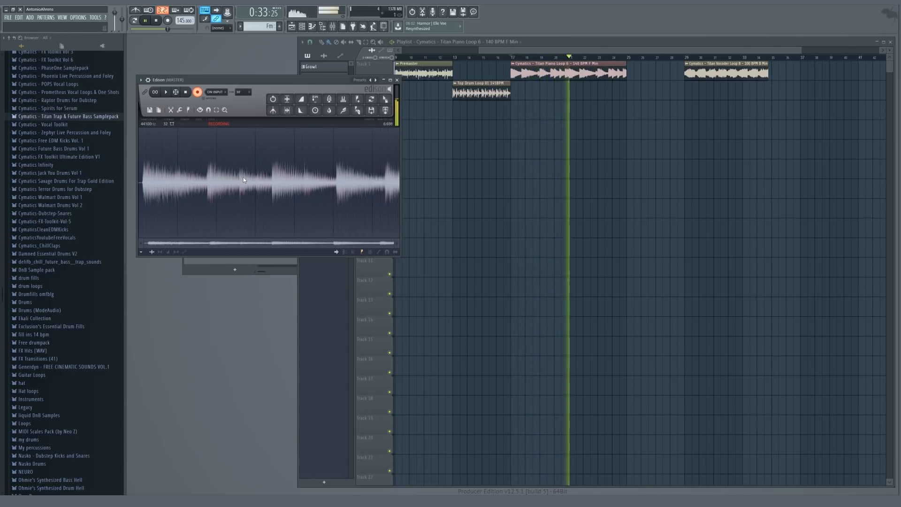
left_click(158, 24)
left_click(197, 92)
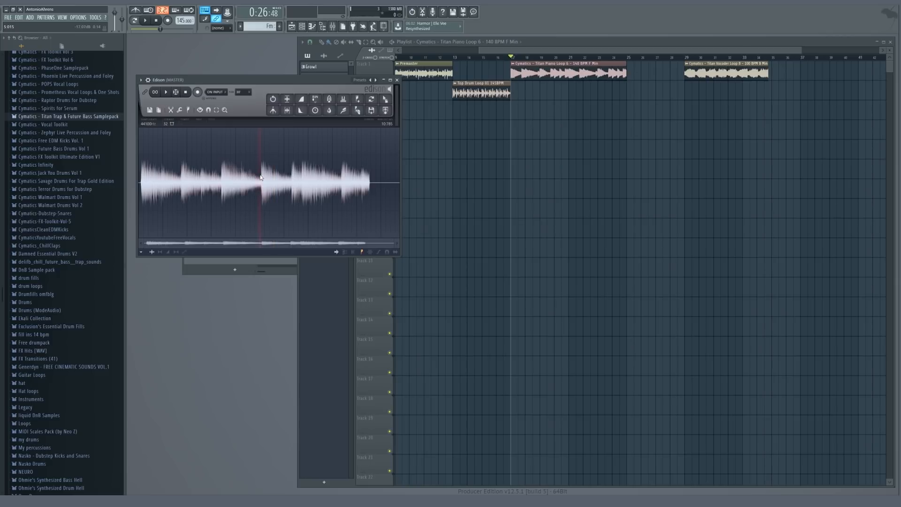
Close Edison, open the Titan Snare 33 - D channel from the Unsorted group, adjust its precomputed fade-out and audition it
key("Escape")
left_click(288, 197)
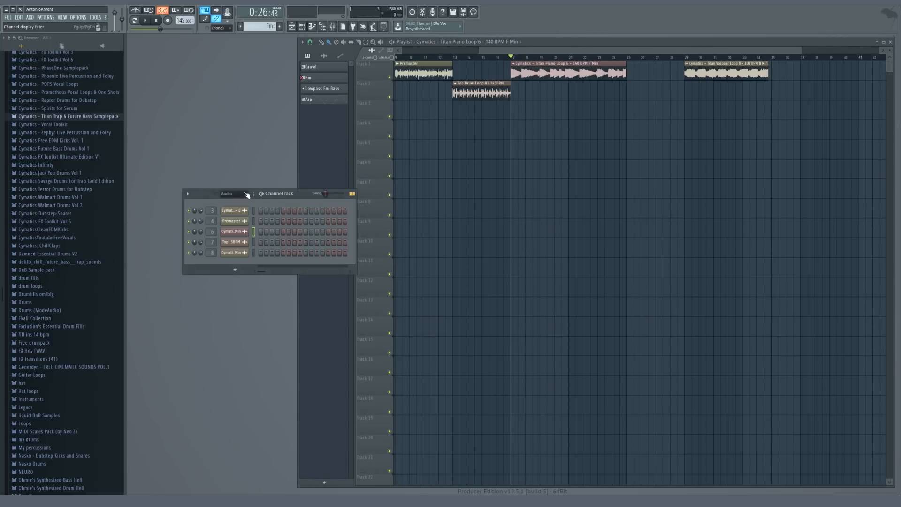
scroll(245, 194, "down", 1)
left_click(234, 242)
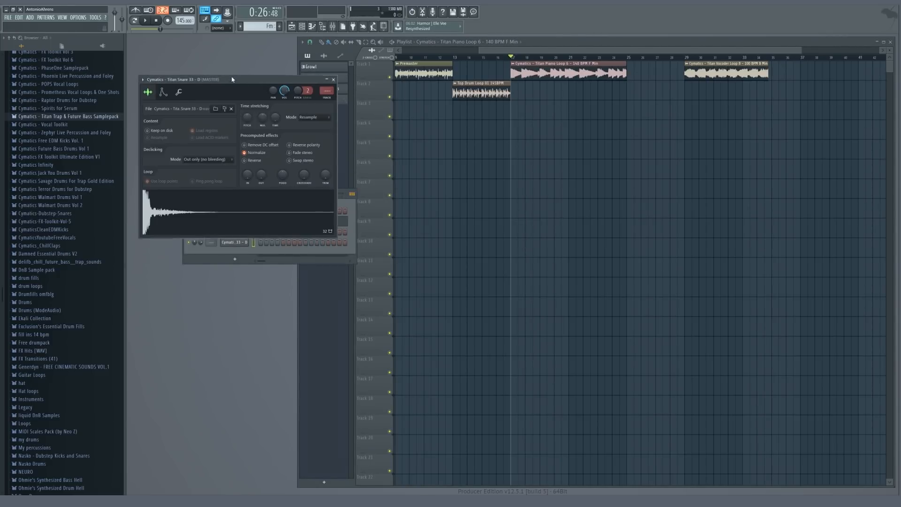
left_click_drag(223, 77, 493, 127)
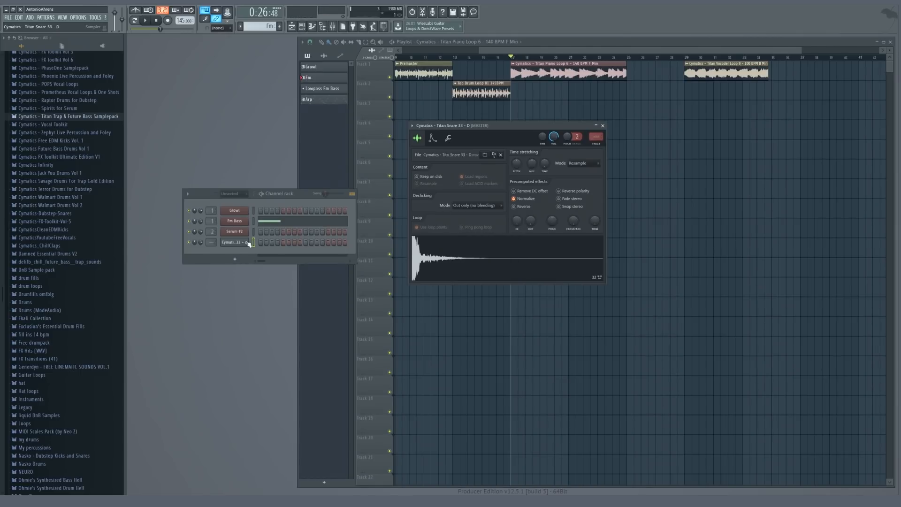
left_click_drag(479, 125, 481, 155)
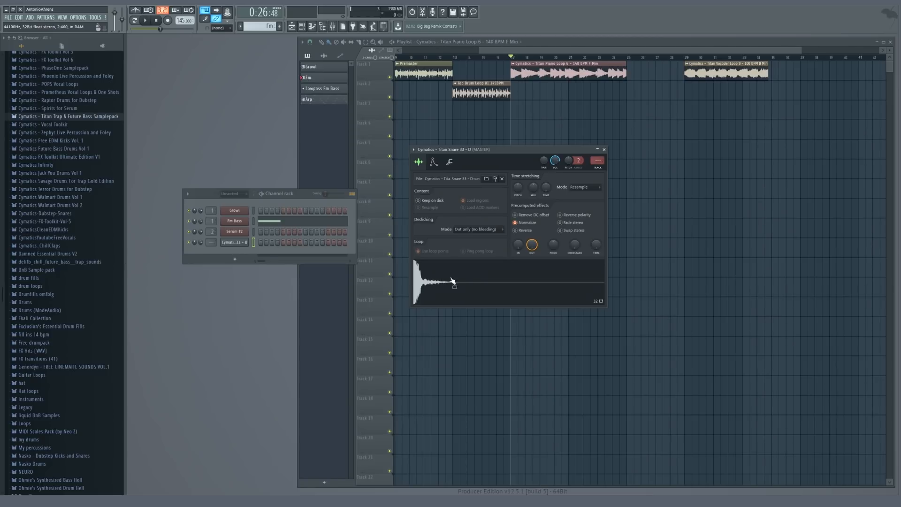
mouse_move(532, 245)
left_mouse_down()
mouse_move(533, 282)
mouse_move(534, 243)
left_mouse_up()
left_click(472, 272)
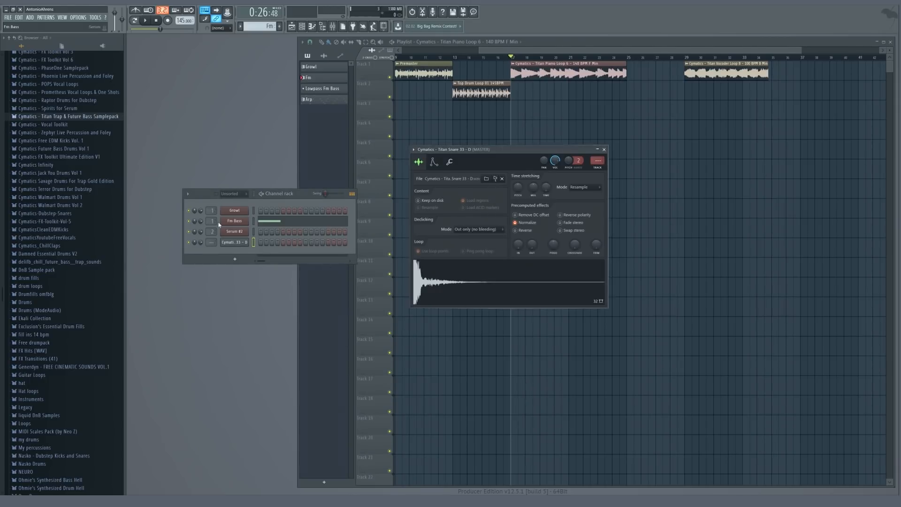
Edit the snare sample in Edison, select about its first 1.3 seconds and load that selection back into the sampler channel
right_click(445, 274)
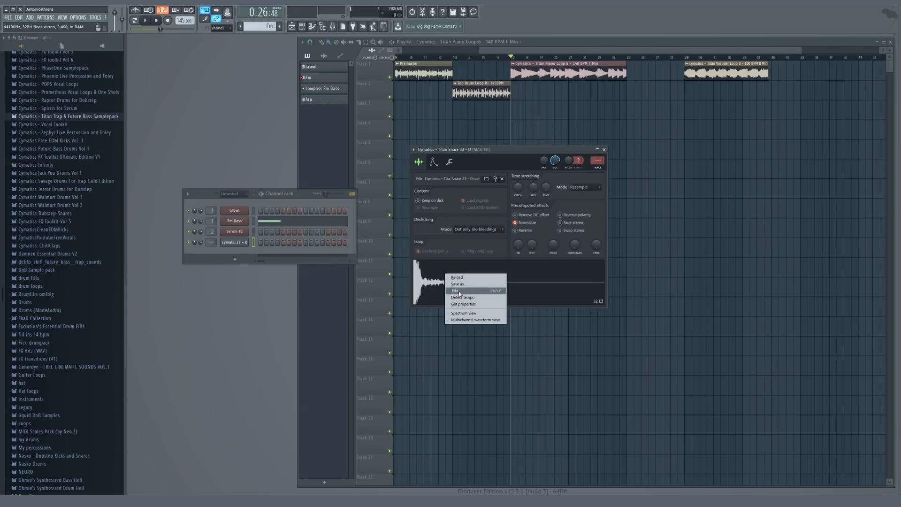
left_click(459, 290)
left_click_drag(257, 80, 696, 201)
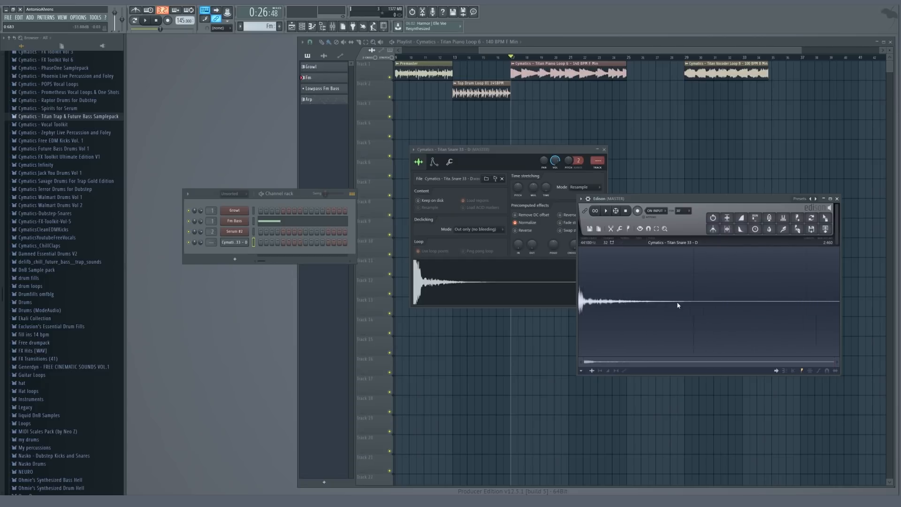
left_click_drag(835, 307, 667, 305)
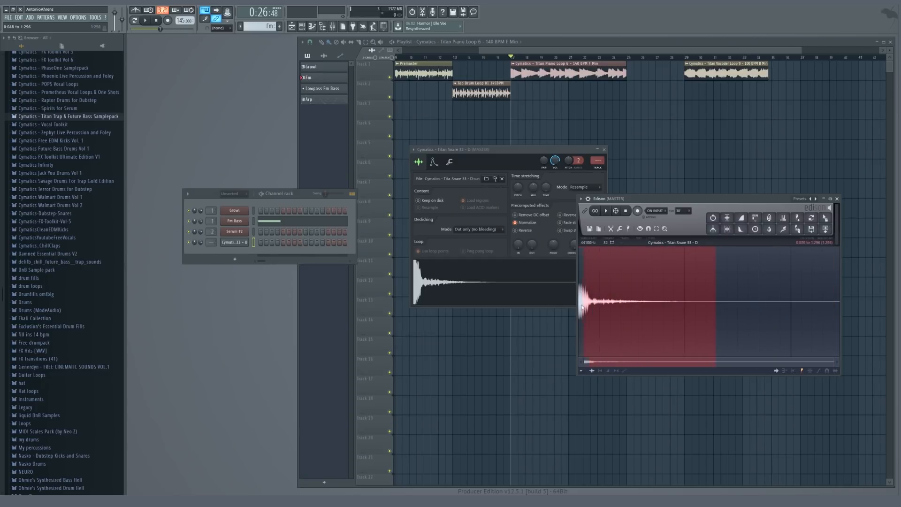
left_click_drag(825, 218, 469, 282)
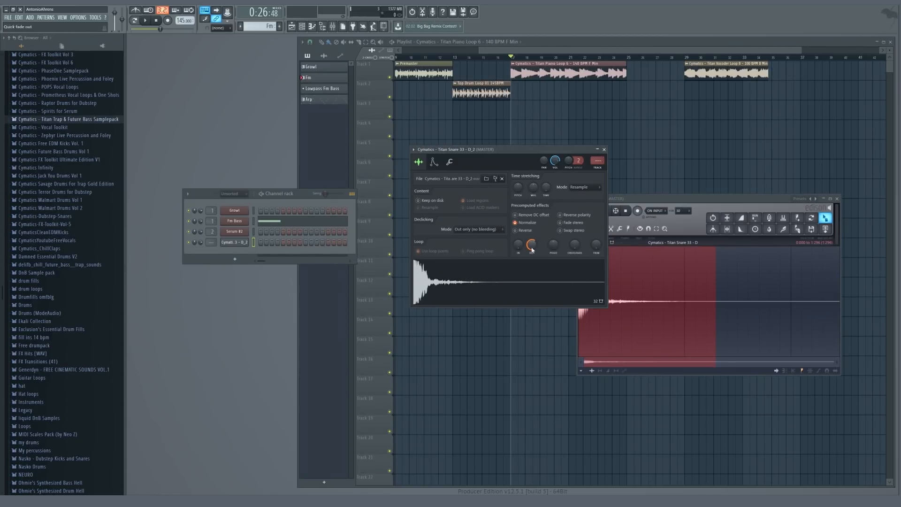
Audition the trimmed snare before and after adjusting its fade-out in the sampler channel
left_click(505, 277)
left_click_drag(531, 246, 531, 237)
left_click(531, 263)
Send the trimmed snare to Edison again and load about its first 0.69 seconds back into the sampler channel
right_click(475, 281)
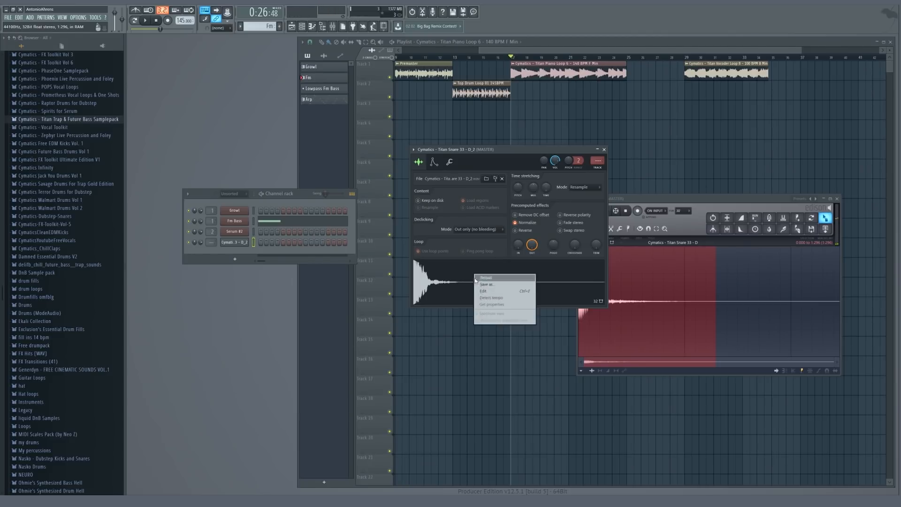
left_click(483, 292)
left_click(744, 310)
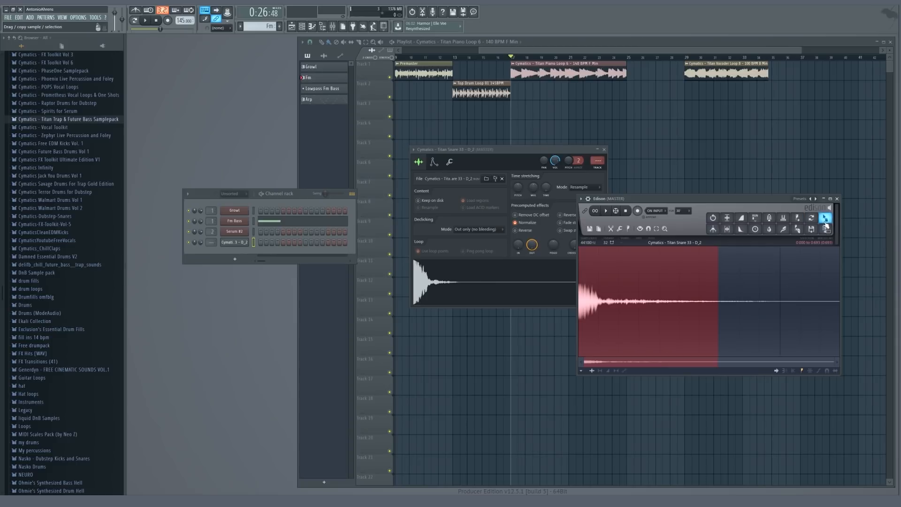
left_click_drag(824, 218, 477, 280)
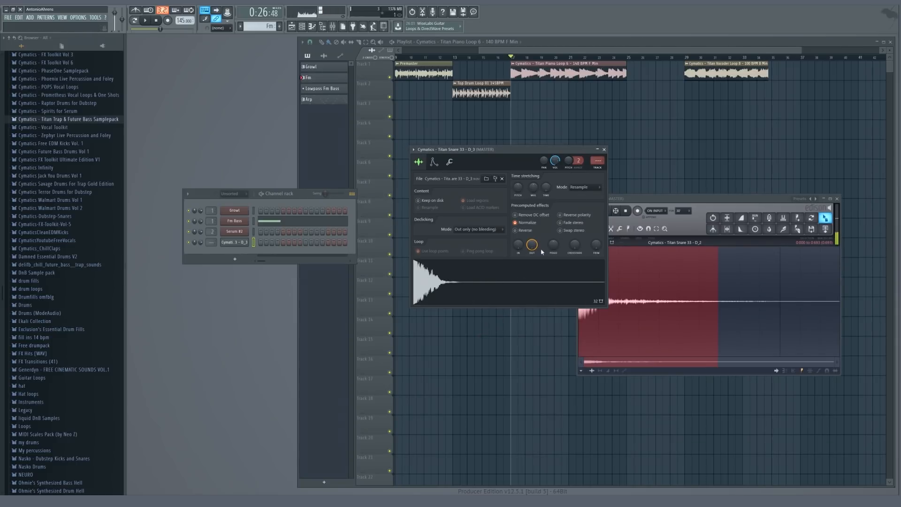
Audition the shortened snare, readjust its fade-out and audition it again, and close the sampler and Edison windows
left_click(526, 284)
left_click_drag(532, 245, 533, 263)
left_click(533, 280)
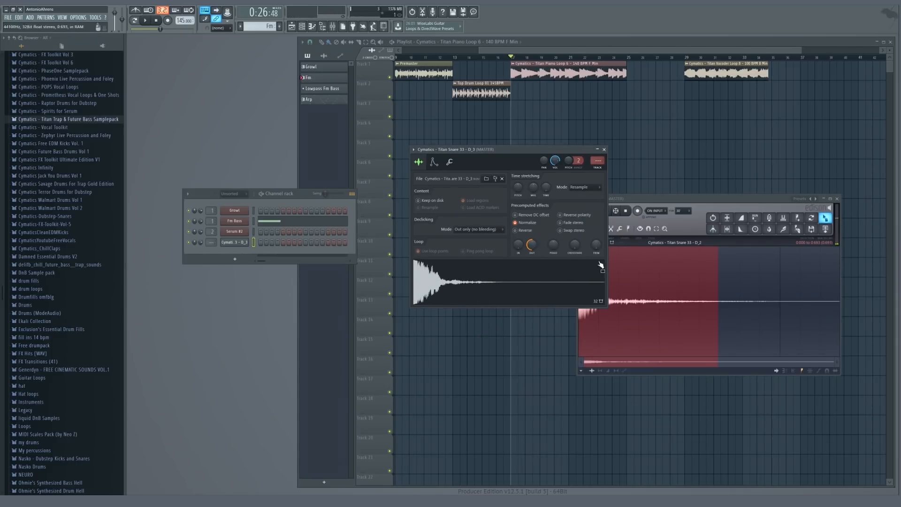
key("Escape")
key("Escape")
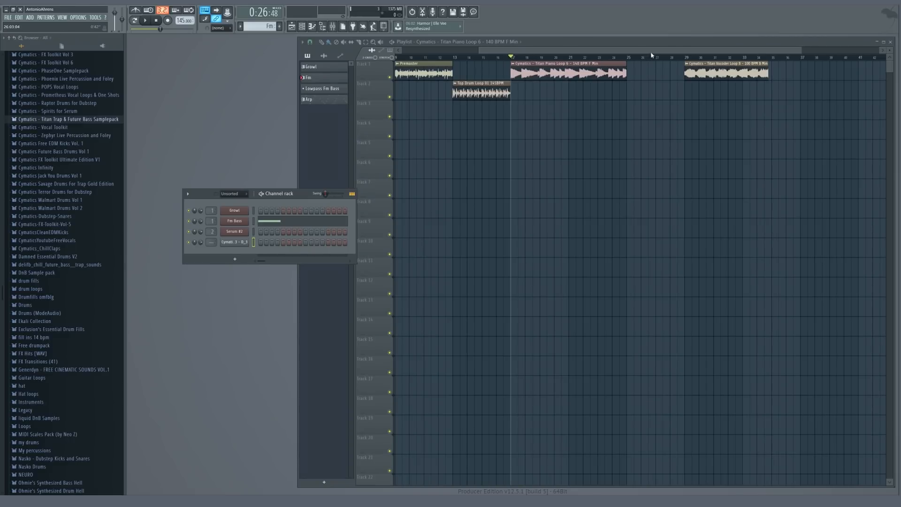
Set the playback position to the Titan Vocoder Loop's start at bar 29, show the mixer and briefly audition the loop
left_click(687, 65)
left_click(685, 57)
scroll(775, 80, "up", 3)
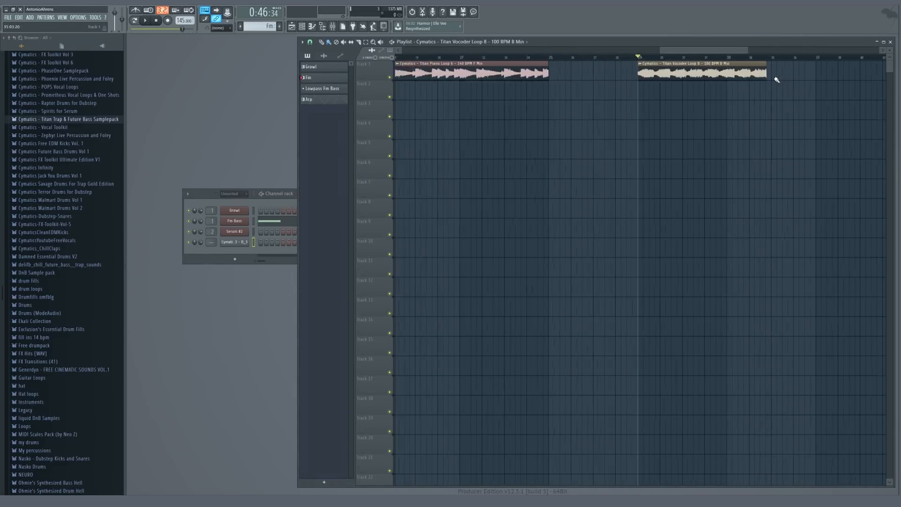
key("F9")
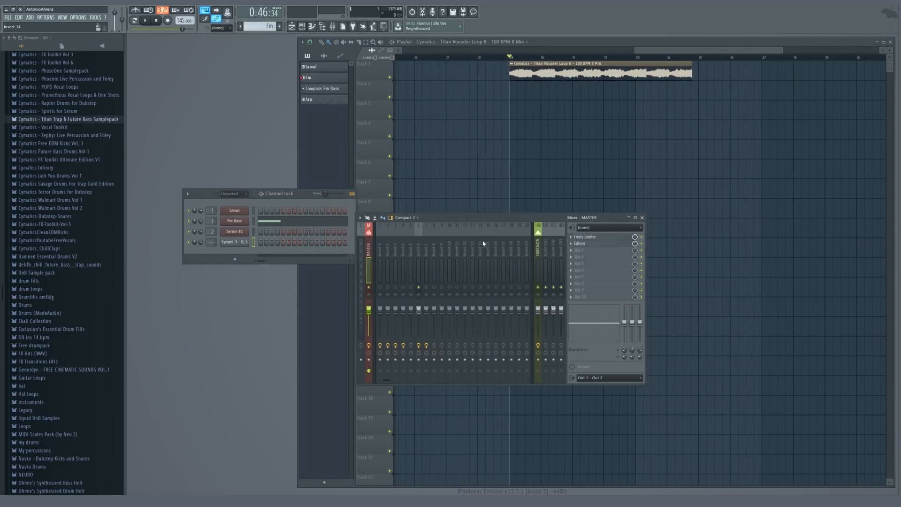
key("space")
key("space")
Check the vocoder loop's playback on mixer track Insert 8 and add Fruity Convolver to its first effect slot
left_click(433, 277)
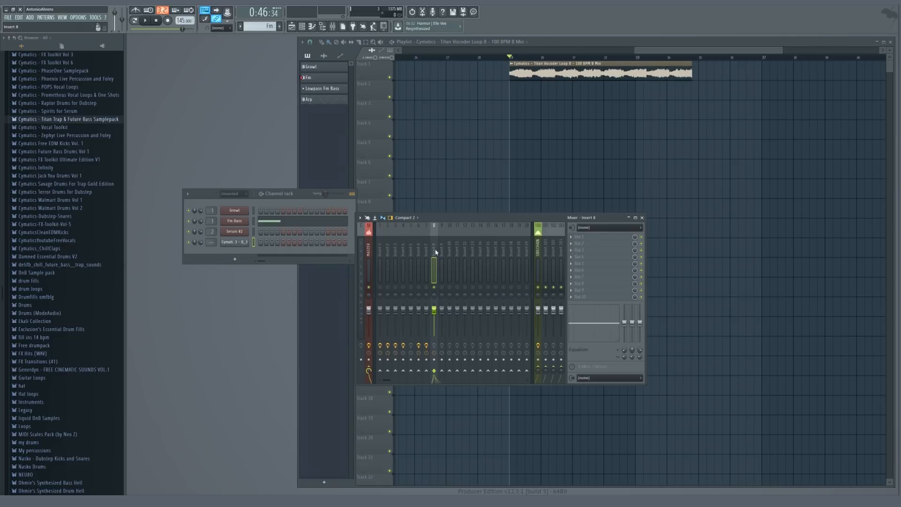
key("space")
key("space")
left_click(570, 240)
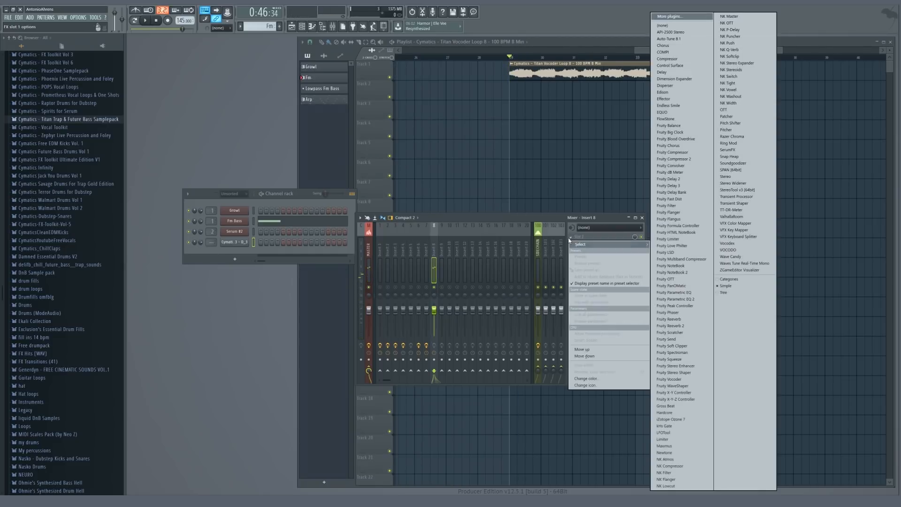
left_click(671, 165)
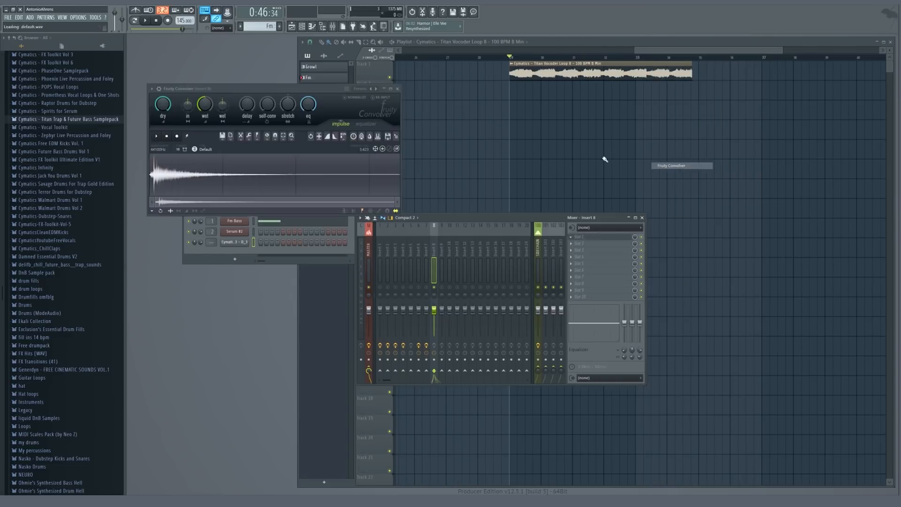
Audition Fruity Convolver's default impulse and arrange its window beside the mixer, clear of the vocoder clip
left_click_drag(238, 89, 409, 170)
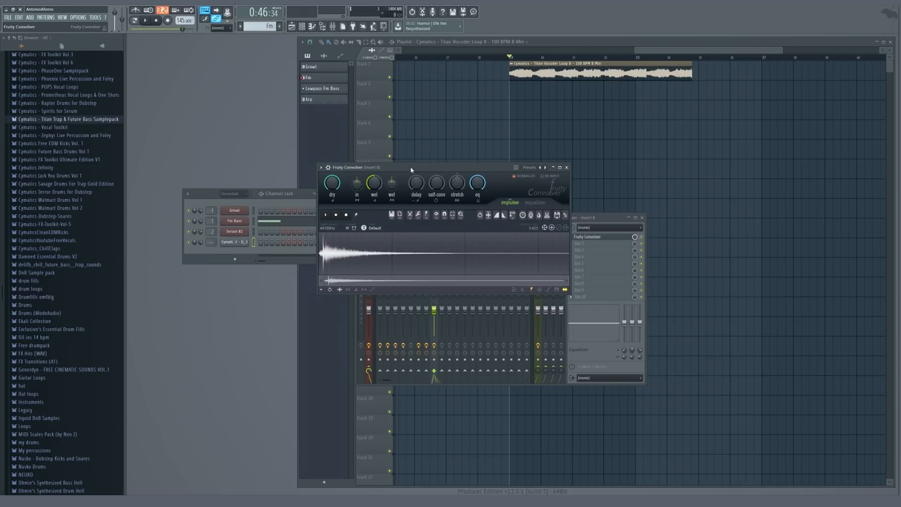
left_click_drag(411, 169, 364, 178)
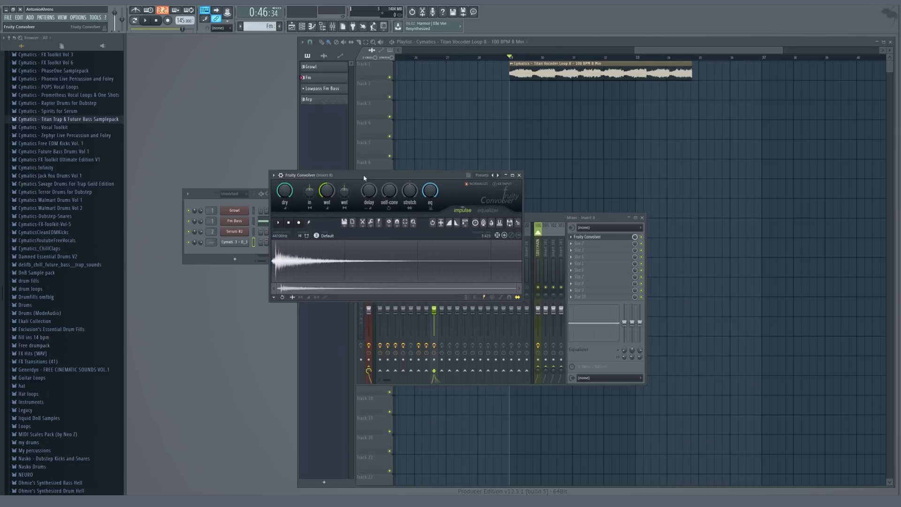
left_click(279, 223)
left_click_drag(329, 175, 258, 142)
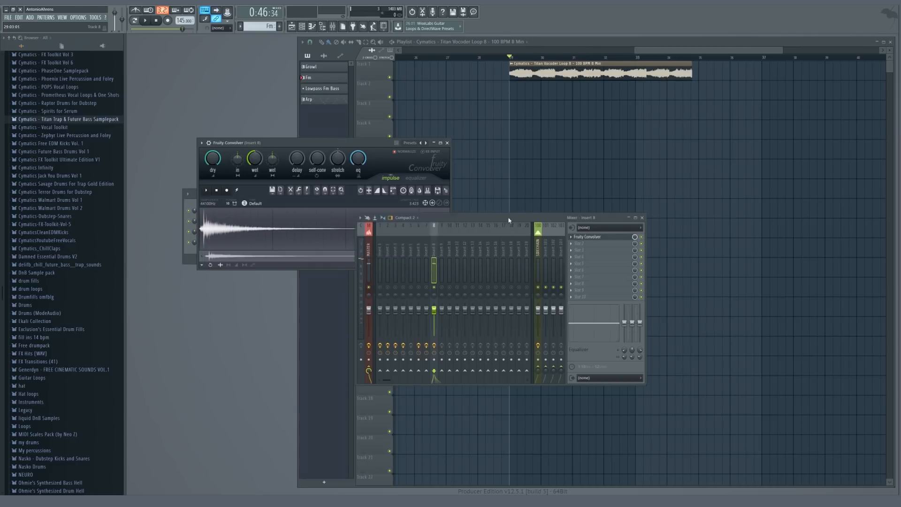
left_click_drag(508, 216, 563, 226)
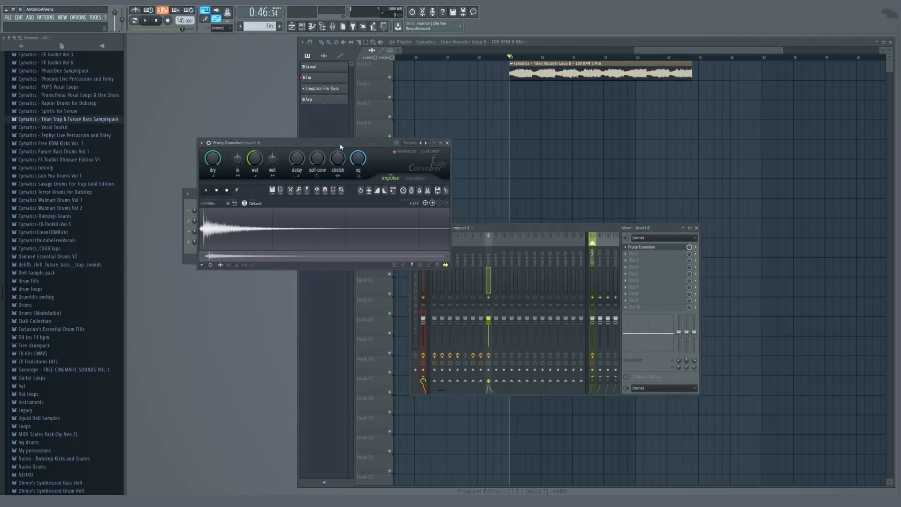
left_click_drag(339, 145, 304, 233)
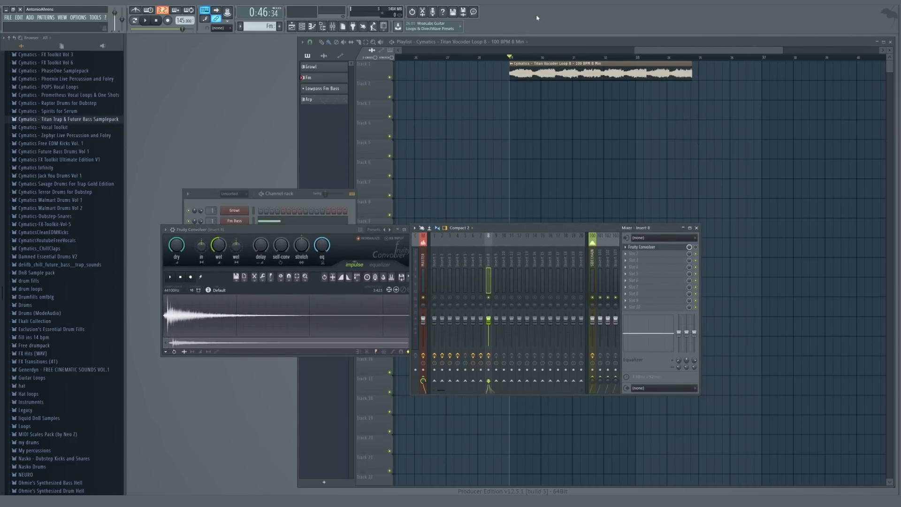
Play the vocoder loop twice to compare its sound with the Fruity Convolver effect
key("space")
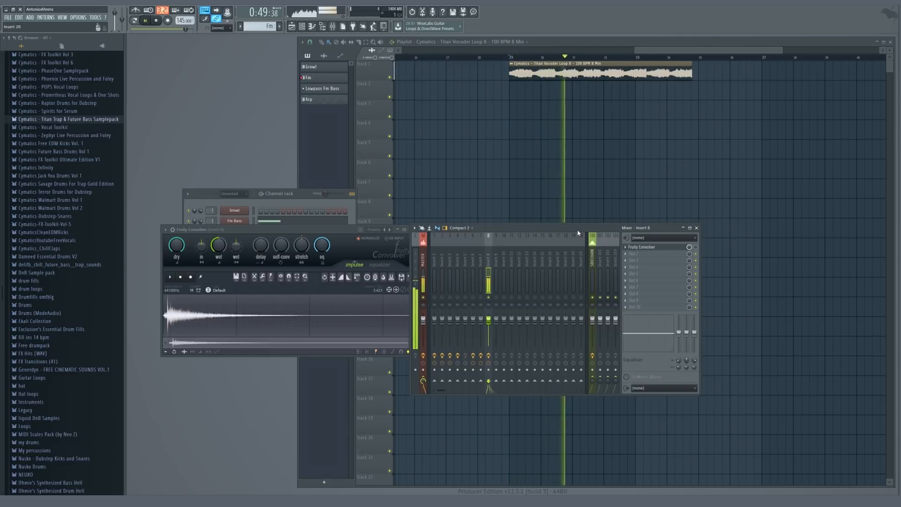
key("space")
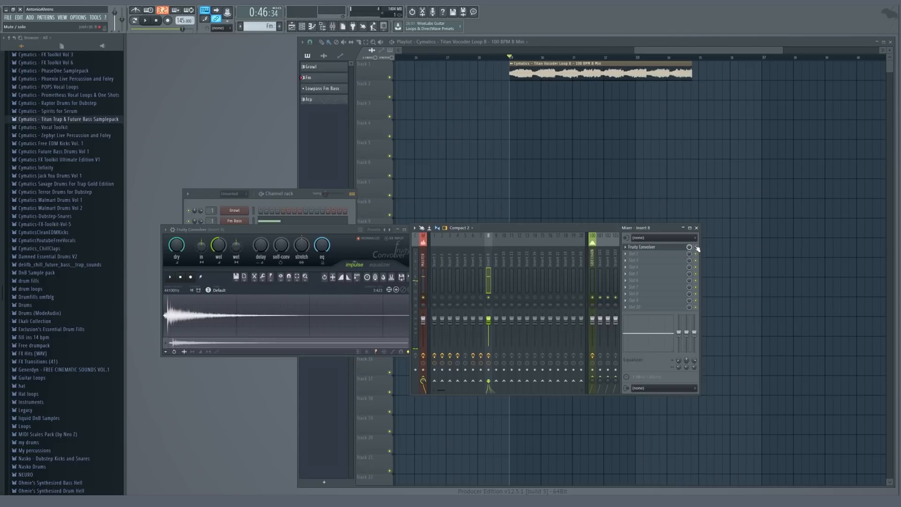
key("space")
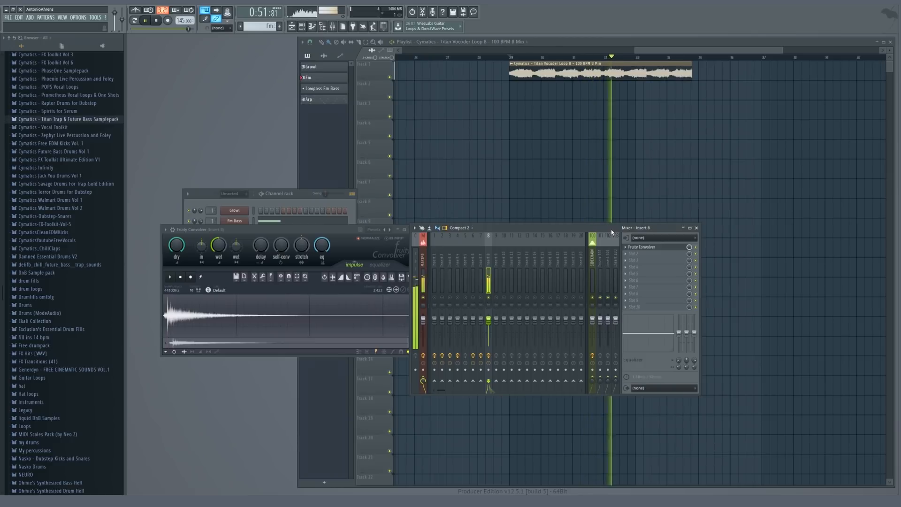
key("space")
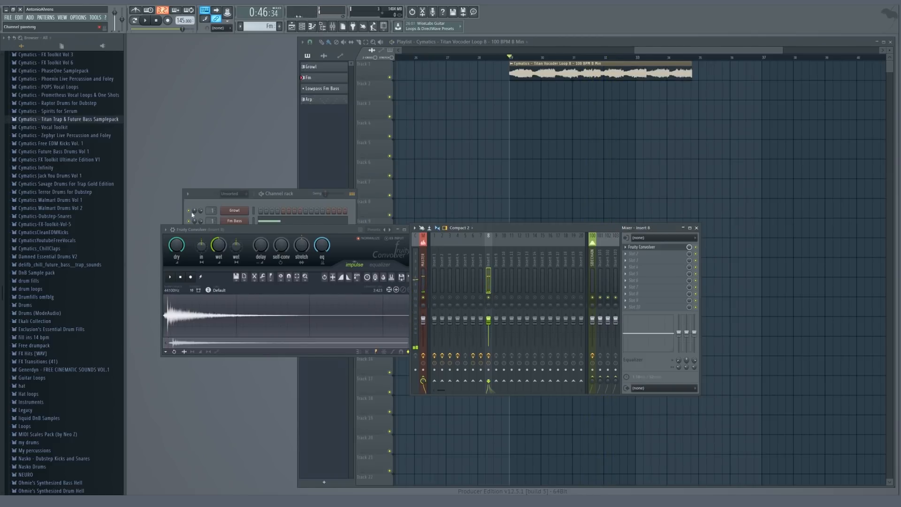
Load the Montclair Church (B-Mid) preset in Fruity Convolver and audition the vocoder loop through it
left_click(165, 229)
mouse_move(202, 250)
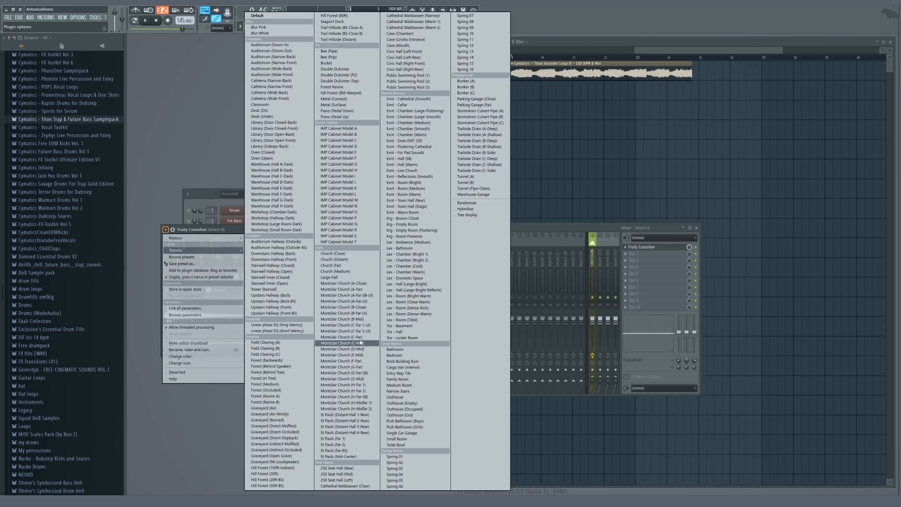
left_click(346, 320)
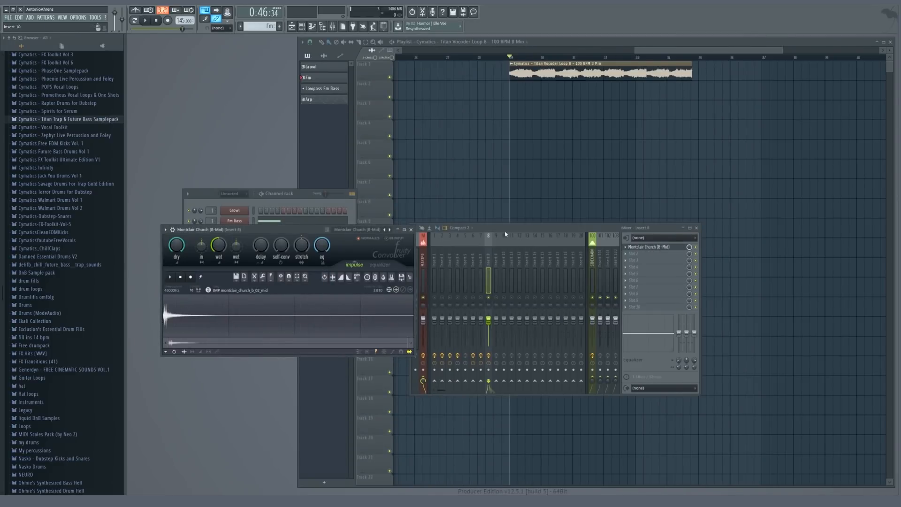
key("space")
key("space")
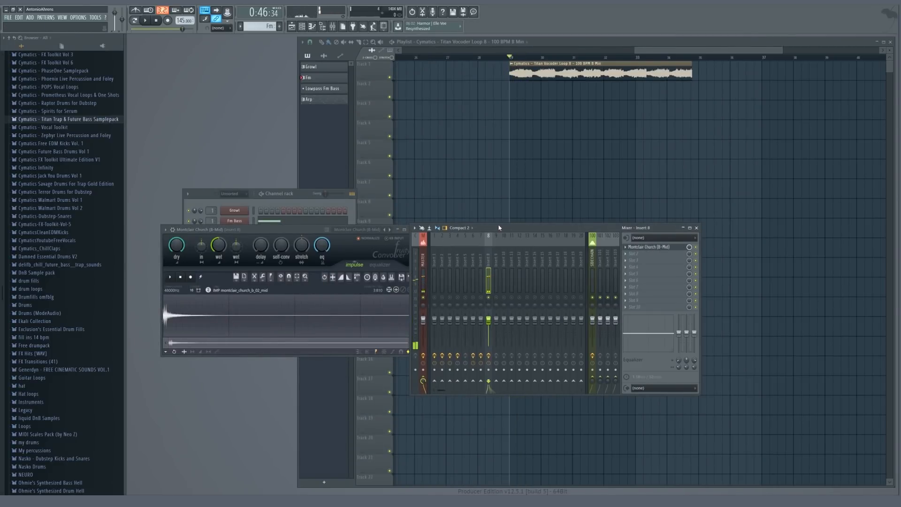
Load the Blur Pink preset in Fruity Convolver, move the mixer clear of the playlist and reopen the effect from Insert 8
left_click(166, 230)
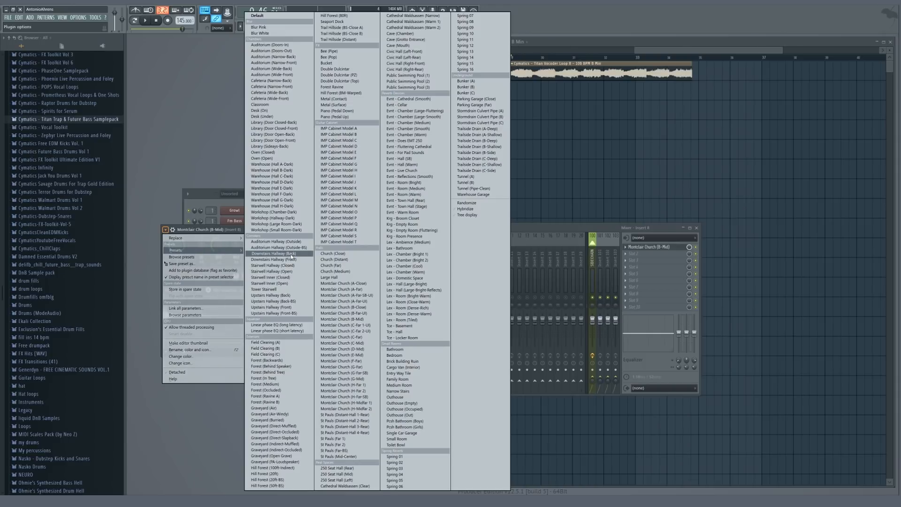
left_click(265, 28)
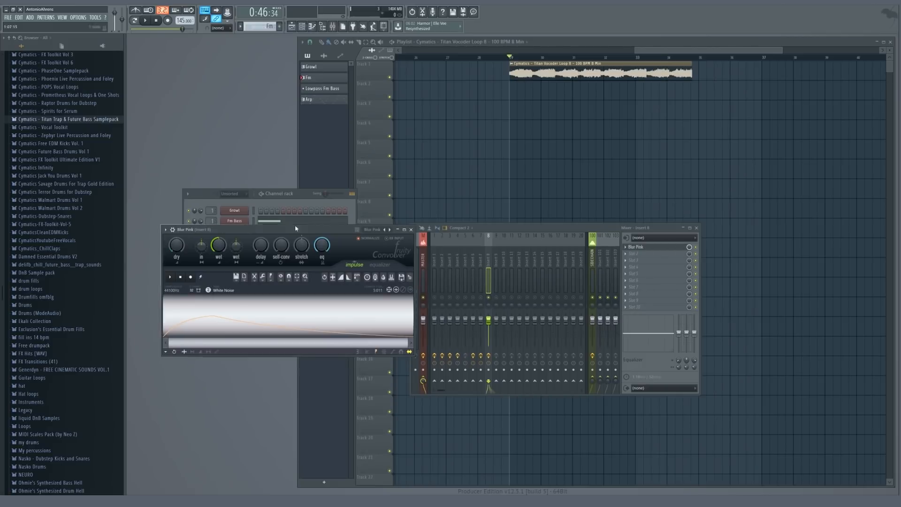
key("Escape")
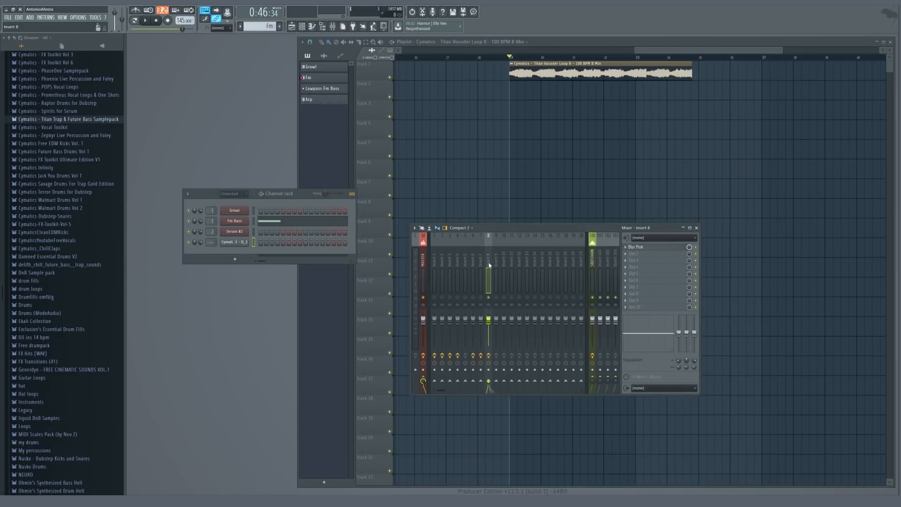
left_click_drag(497, 230, 222, 302)
left_click(375, 320)
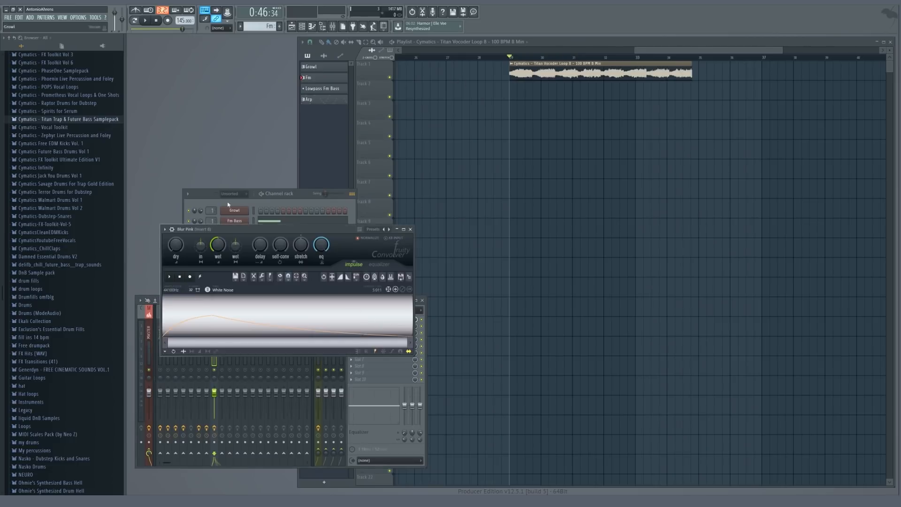
Close the Fruity Convolver window, play the vocoder loop through the Blur Pink preset and move the mixer over the playlist
key("Escape")
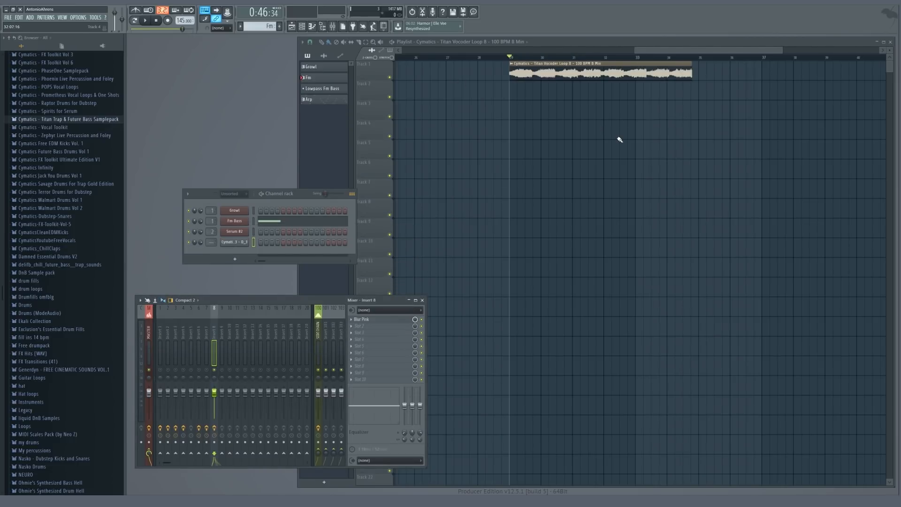
left_click(548, 62)
key("space")
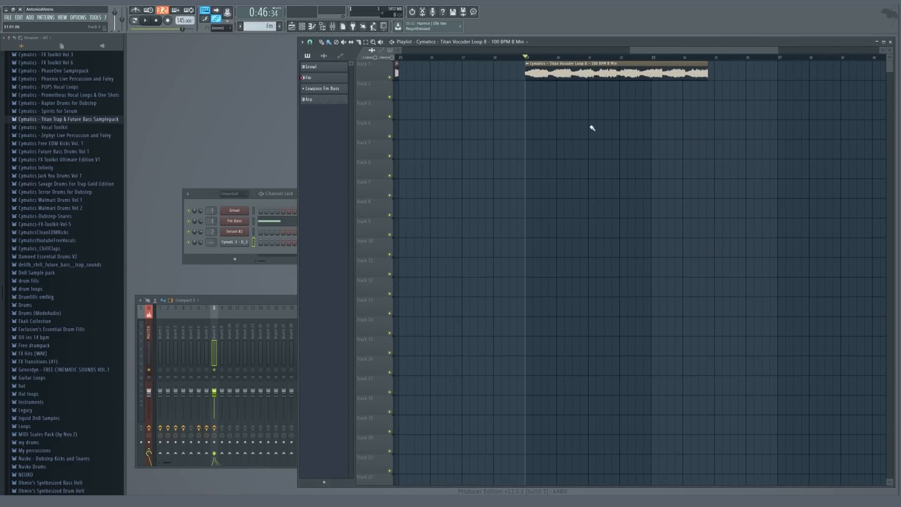
scroll(504, 113, "down", 4, "ctrl")
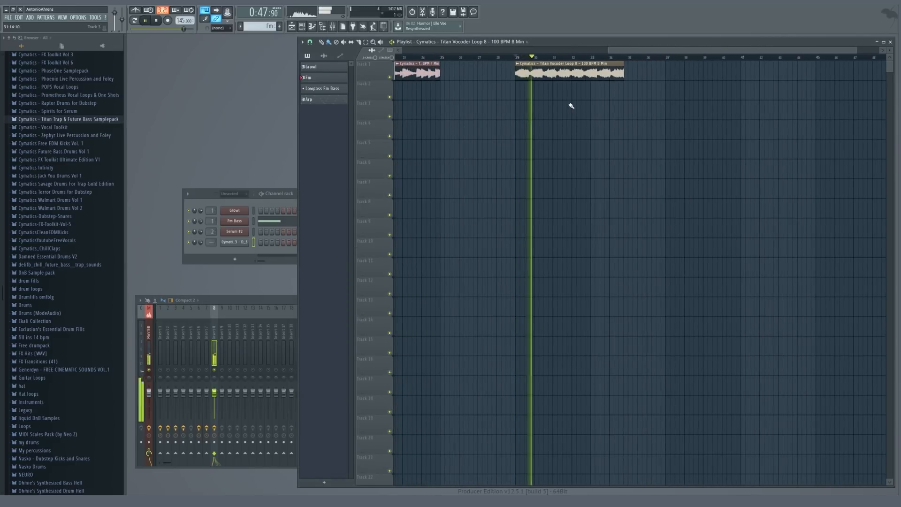
left_click_drag(263, 300, 578, 140)
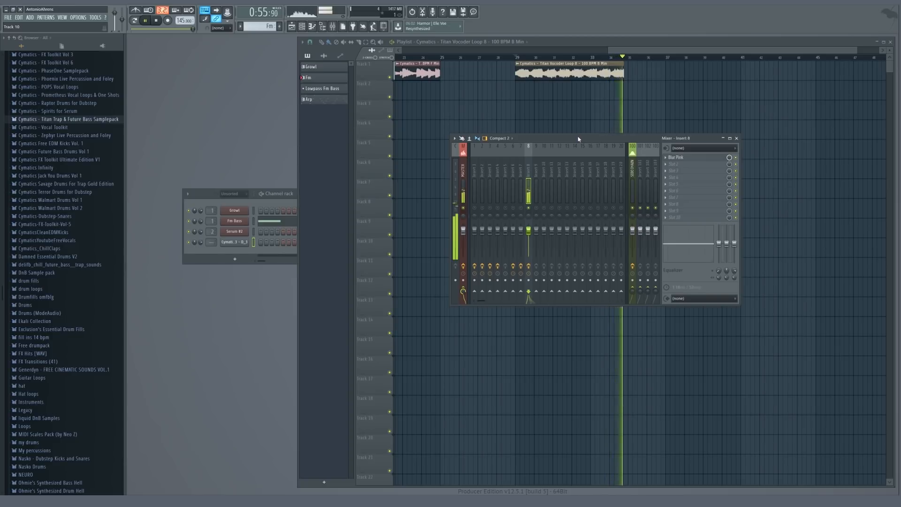
key("space")
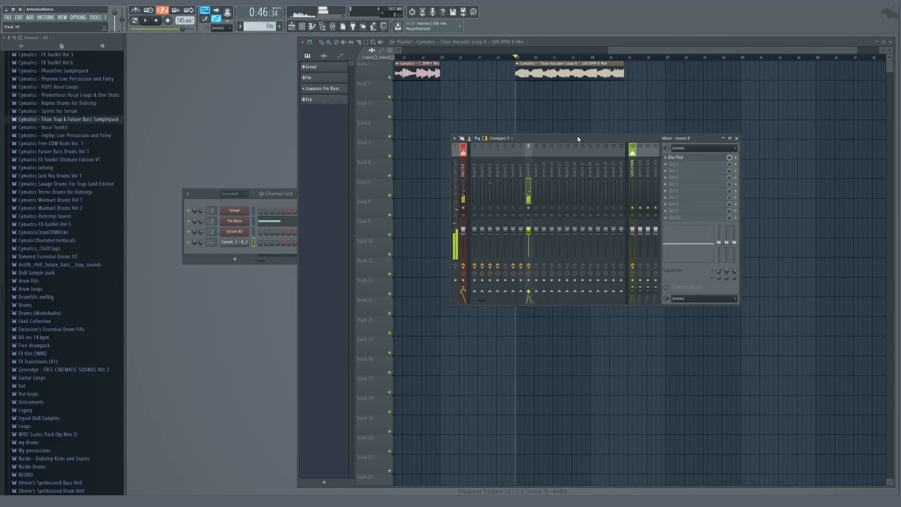
Check the Master track's effect slots, return to Insert 8 and briefly replay the vocoder loop
left_click(464, 185)
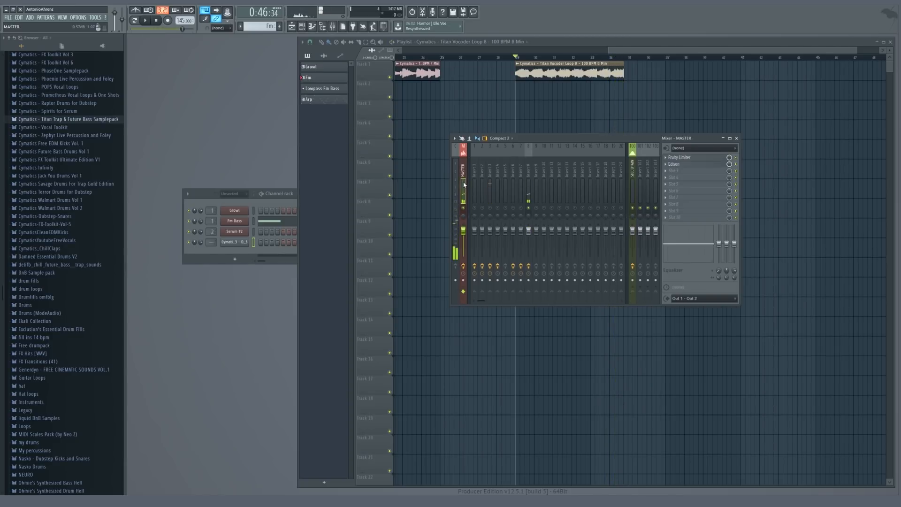
left_click(529, 175)
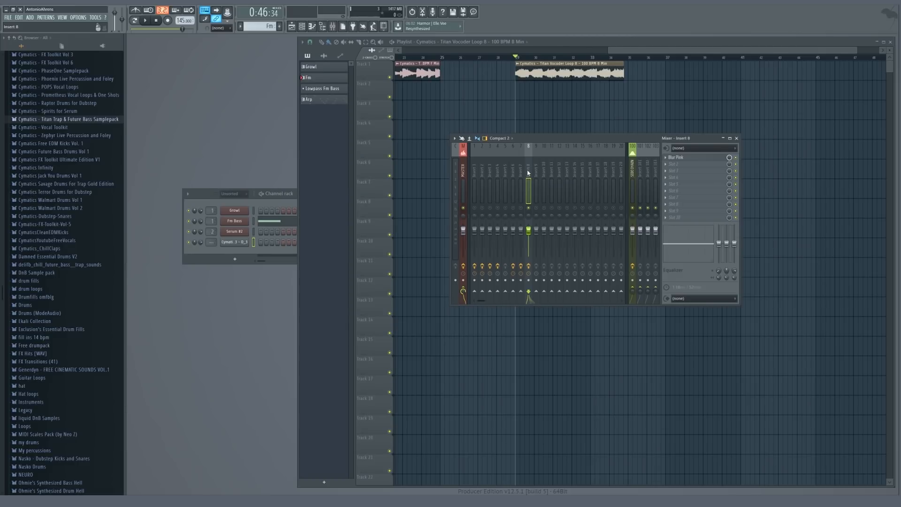
key("space")
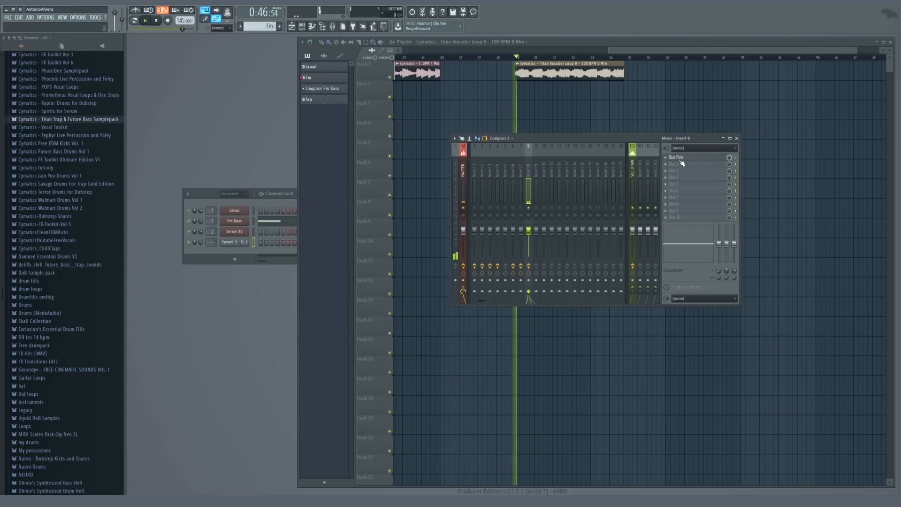
key("space")
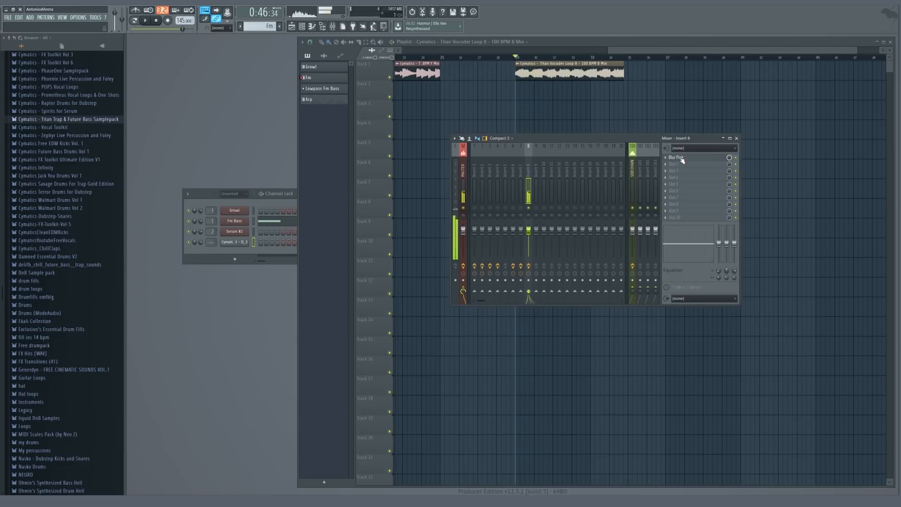
Select the Master track in the mixer and review all clips in the playlist, hiding and reopening the mixer
left_click_drag(610, 138, 590, 144)
left_click(440, 195)
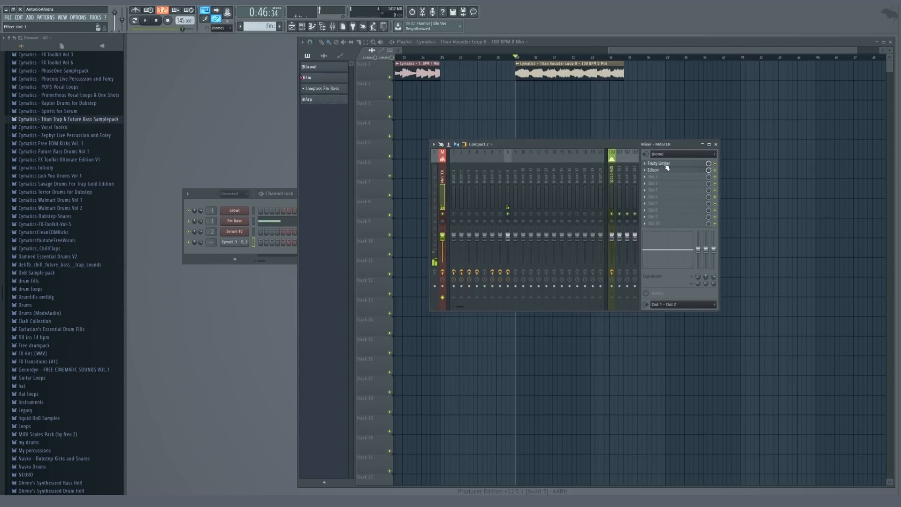
key("F9")
scroll(722, 173, "down", 3)
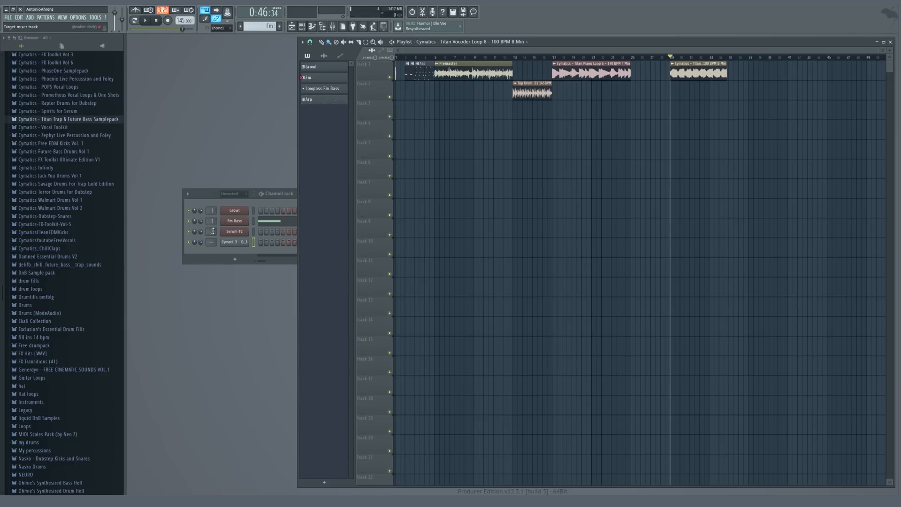
key("F9")
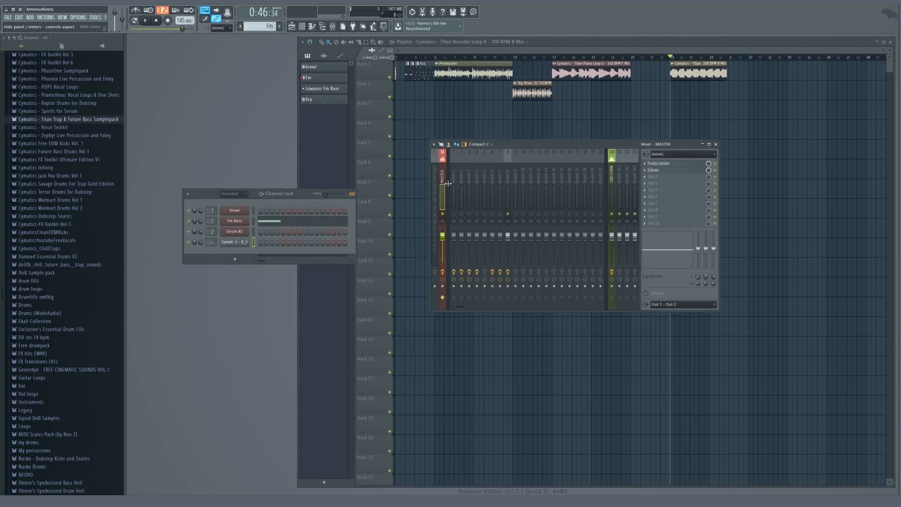